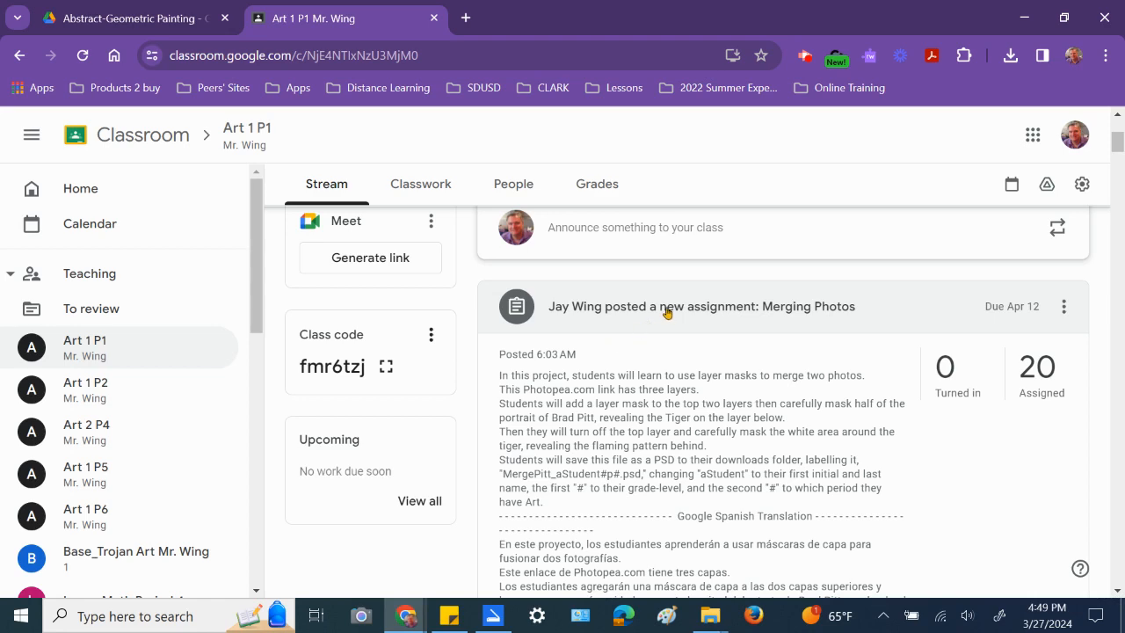
# Copy the file name "MergePitt_aStudent#p#.psd" from the Merging Photos assignment and open its attached Photopea link.
pyautogui.scroll(-2, 665, 315)
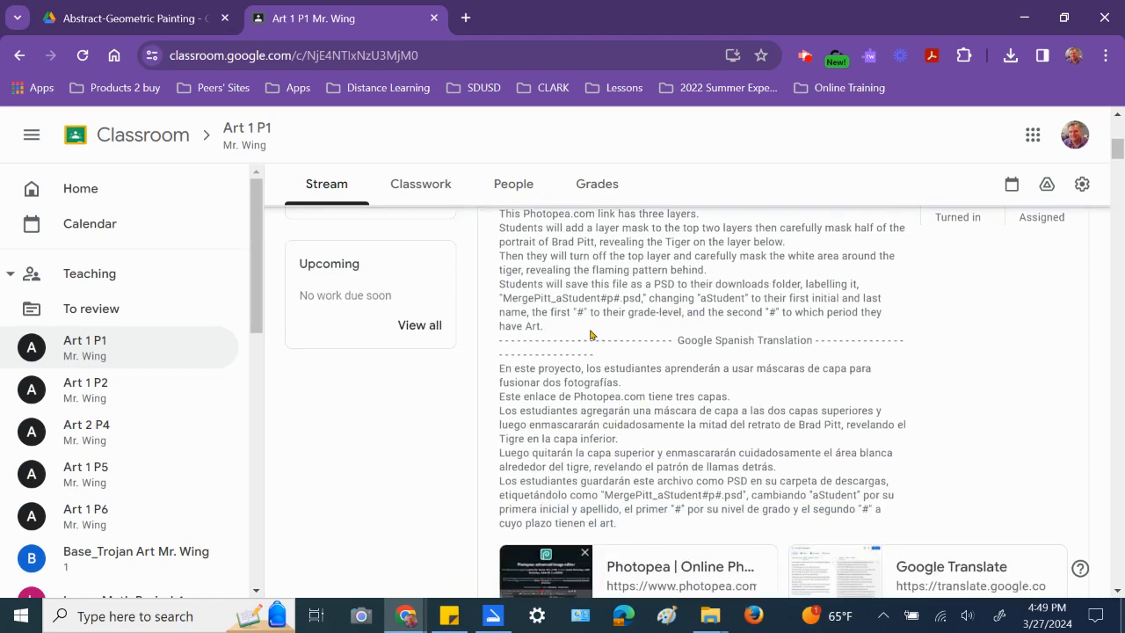
pyautogui.moveTo(503, 299); pyautogui.dragTo(645, 299)
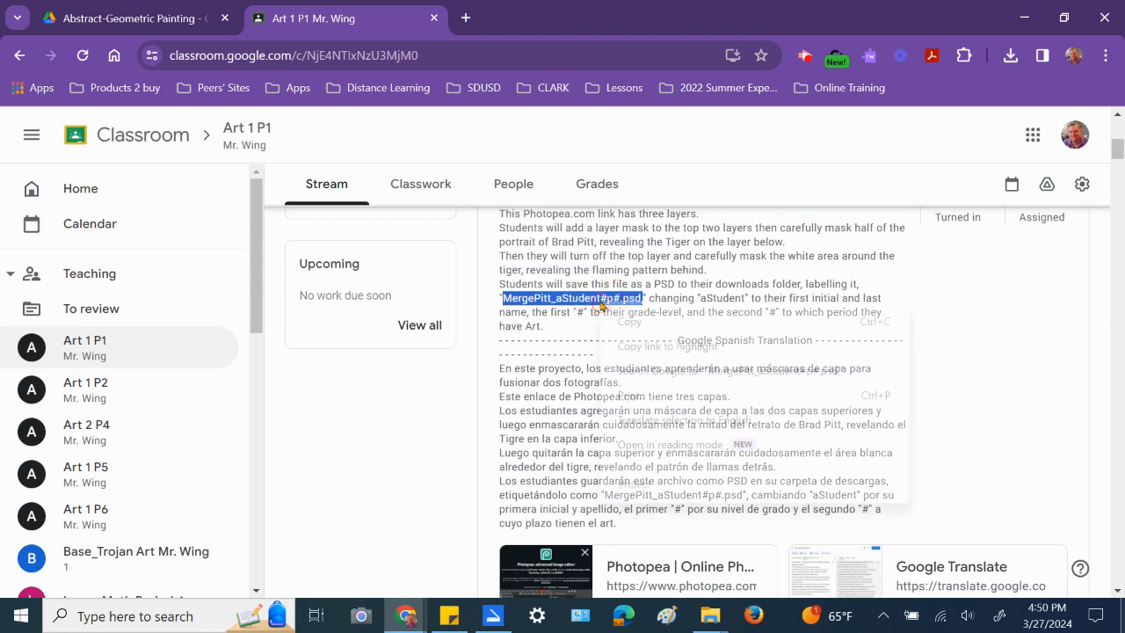
pyautogui.rightClick(600, 300)
pyautogui.click(637, 323)
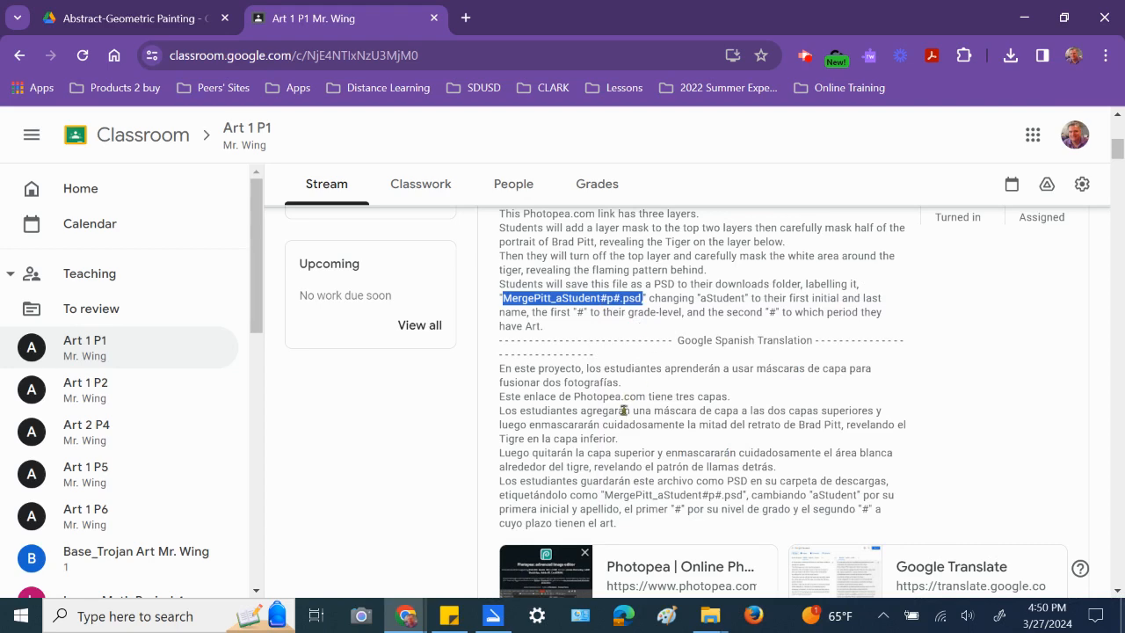
pyautogui.scroll(-2, 623, 411)
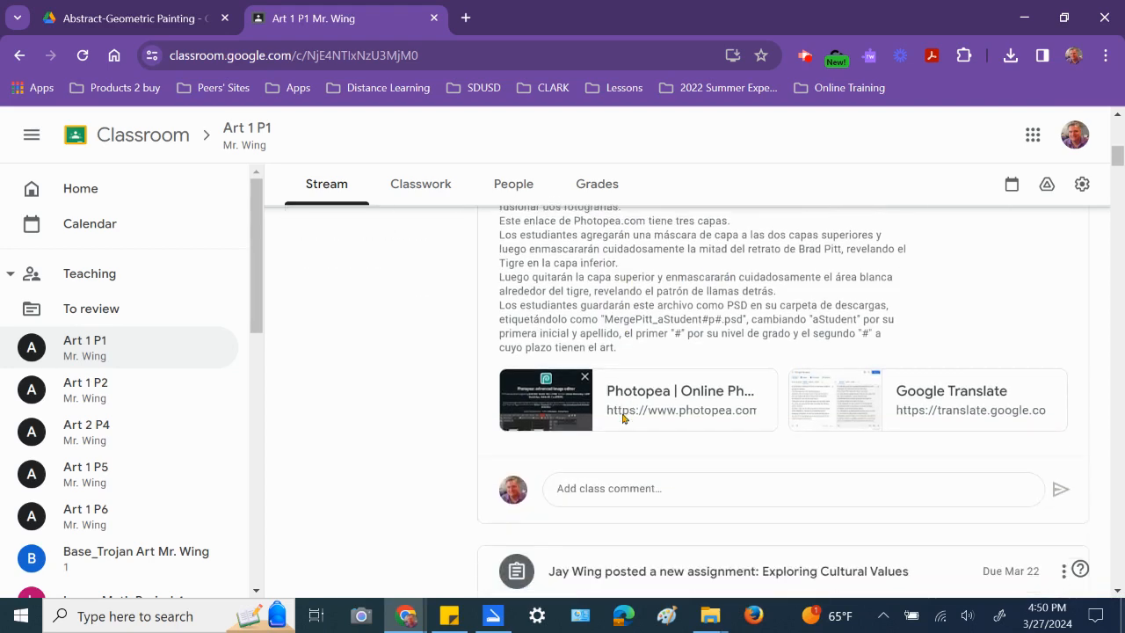
pyautogui.click(561, 407)
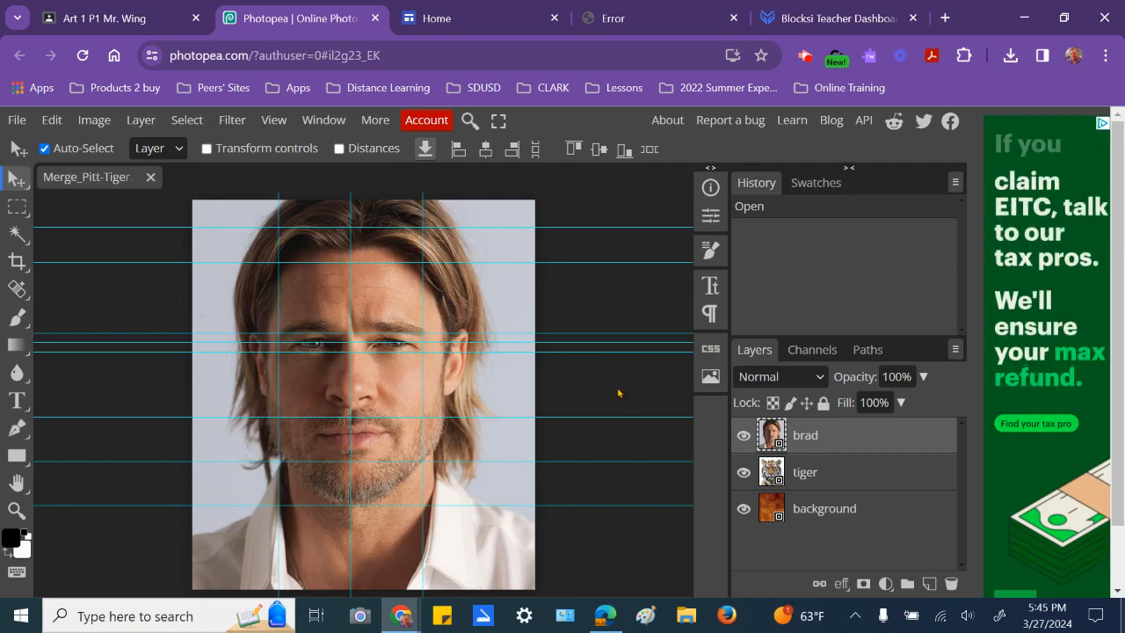
# Compare the brad portrait with the tiger beneath it by toggling the brad layer's visibility, leaving it shown.
pyautogui.click(743, 437)
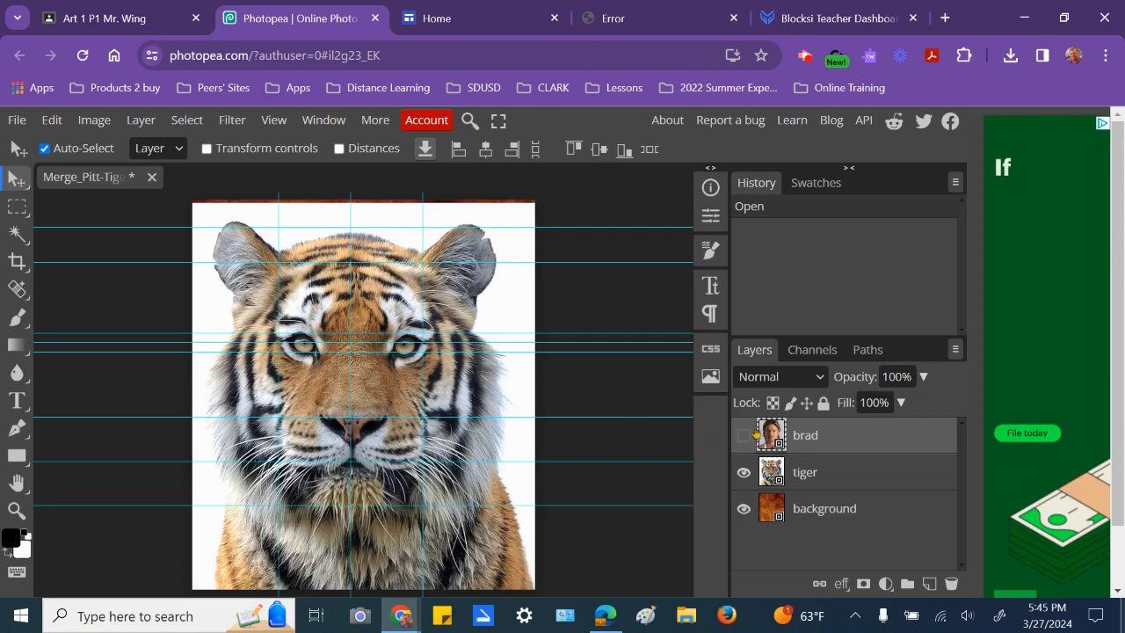
pyautogui.click(746, 435)
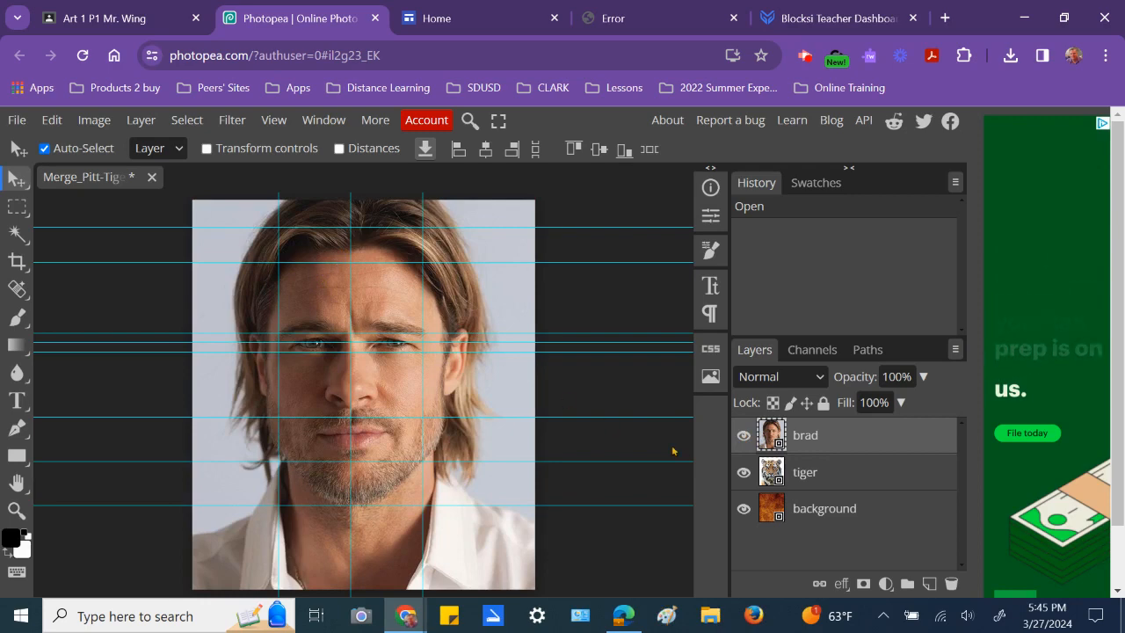
pyautogui.click(743, 436)
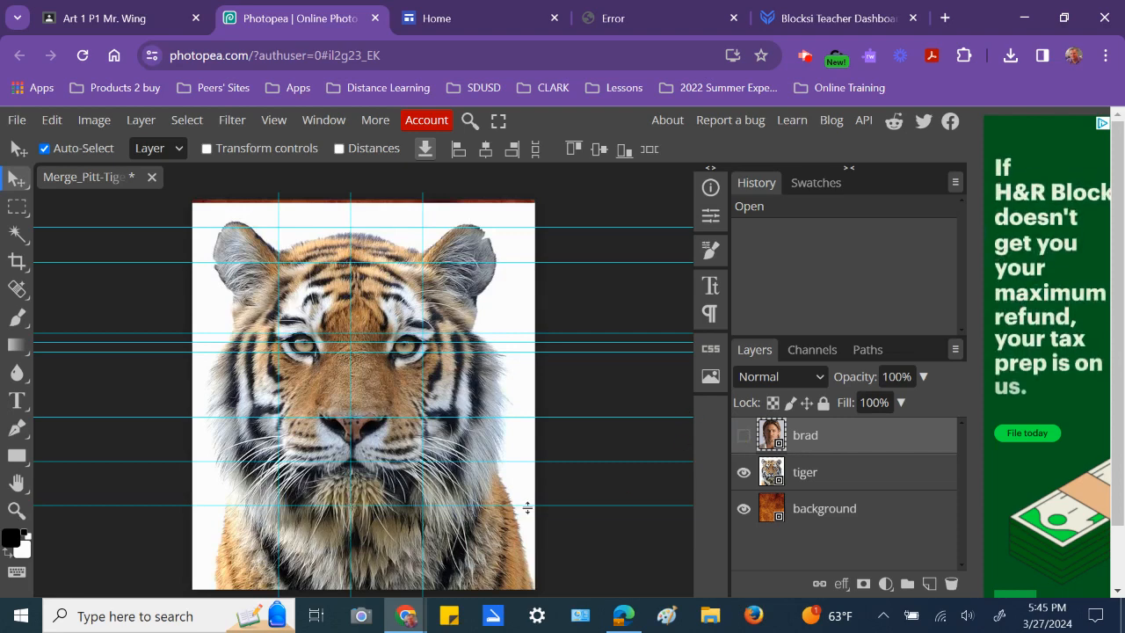
pyautogui.click(743, 437)
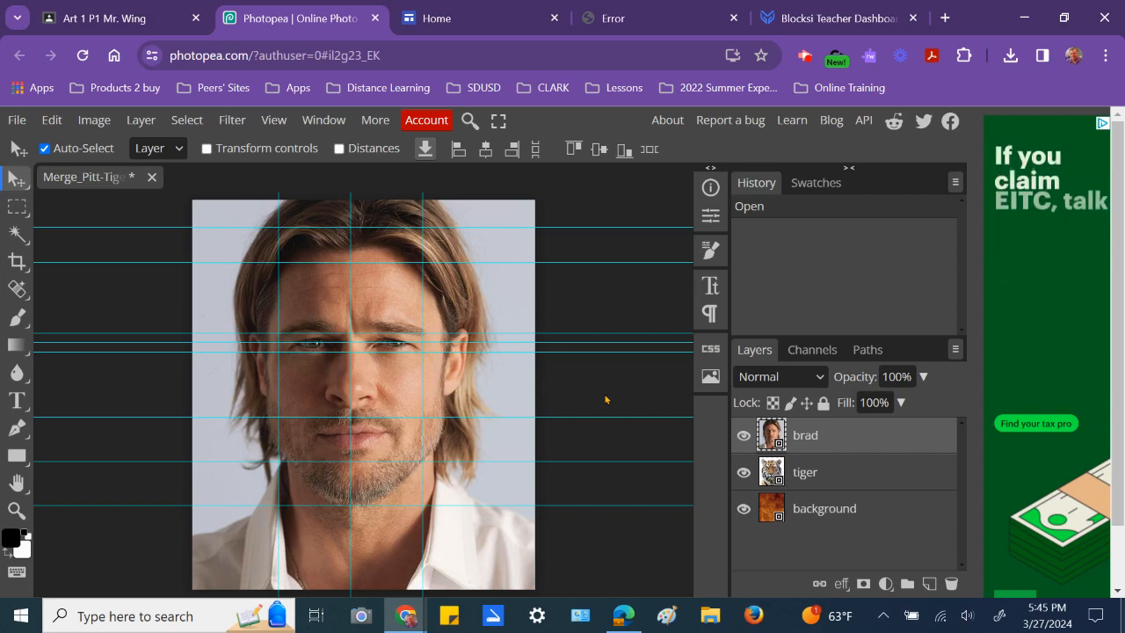
# Toggle the guides over the image and leave them hidden.
pyautogui.hotkey('ctrl', ';')
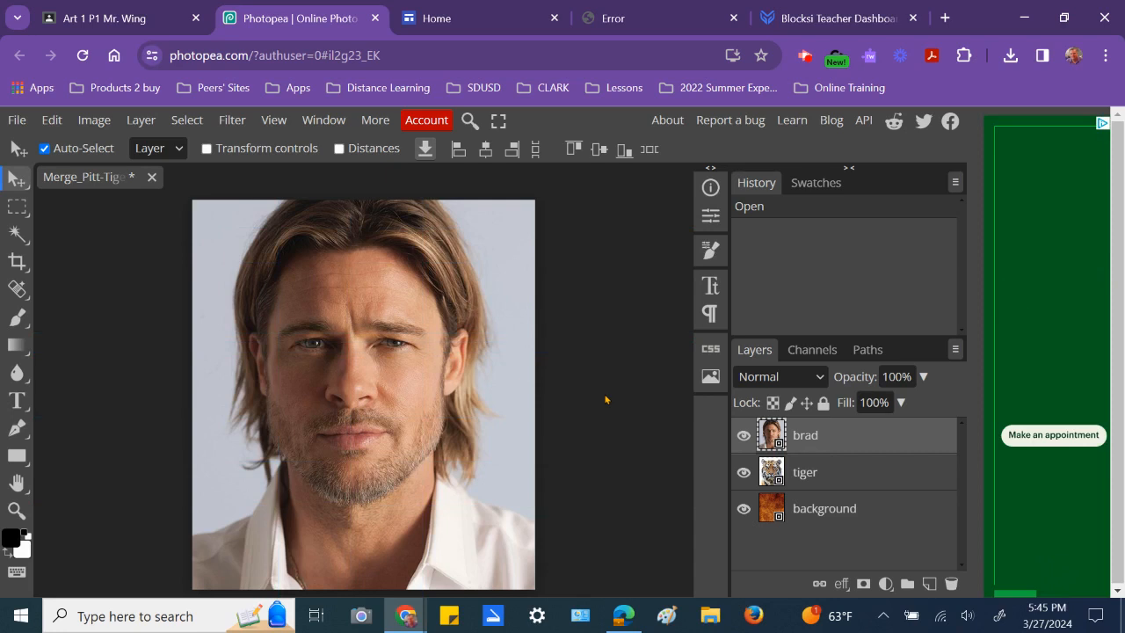
pyautogui.hotkey('ctrl', ';')
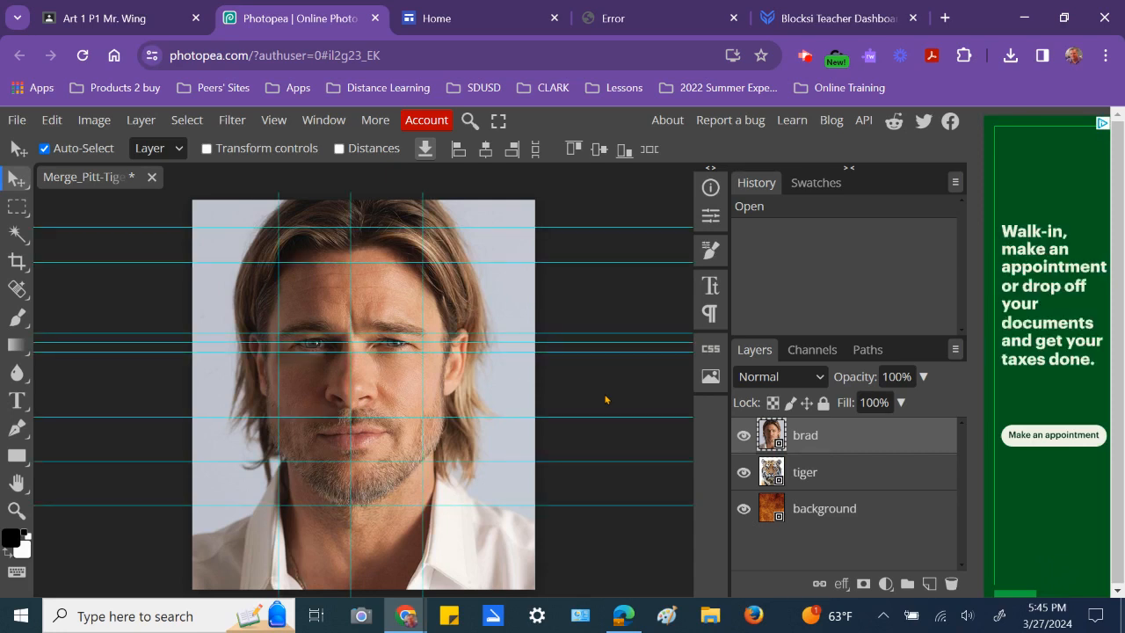
pyautogui.hotkey('ctrl', ';')
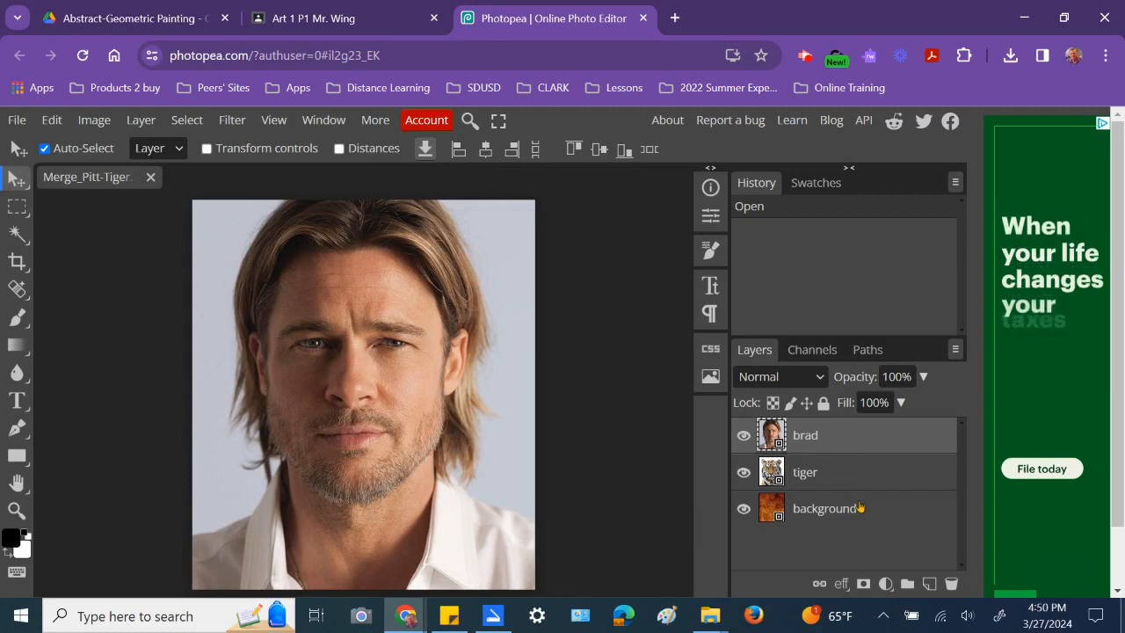
# Examine the tiger and background layers by hiding the layers above each, leaving all layers shown.
pyautogui.click(742, 435)
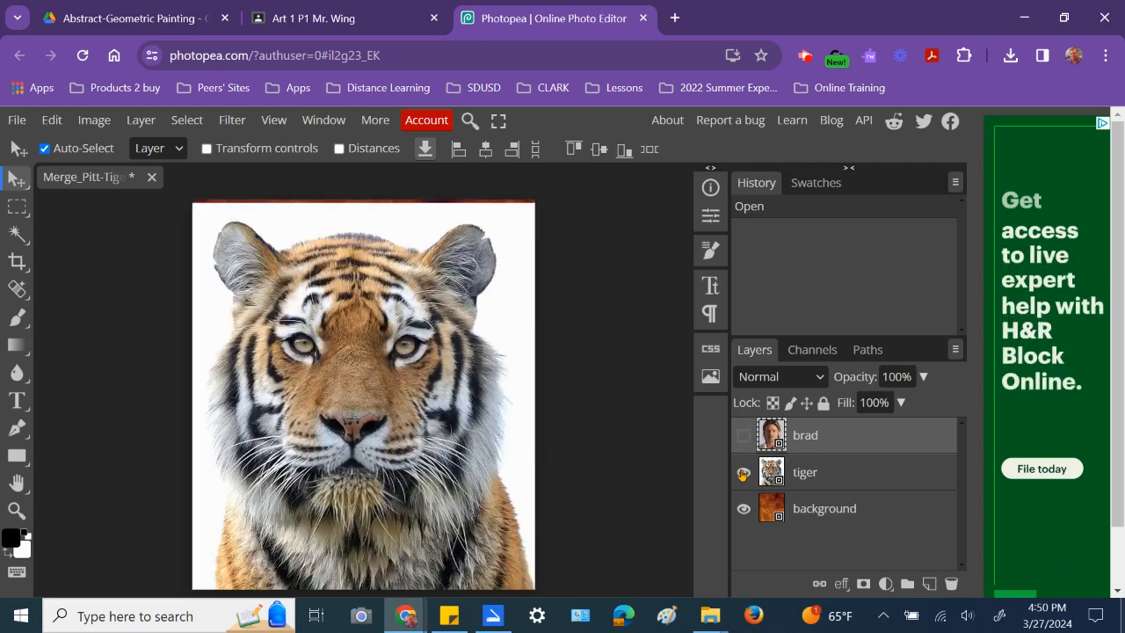
pyautogui.click(743, 473)
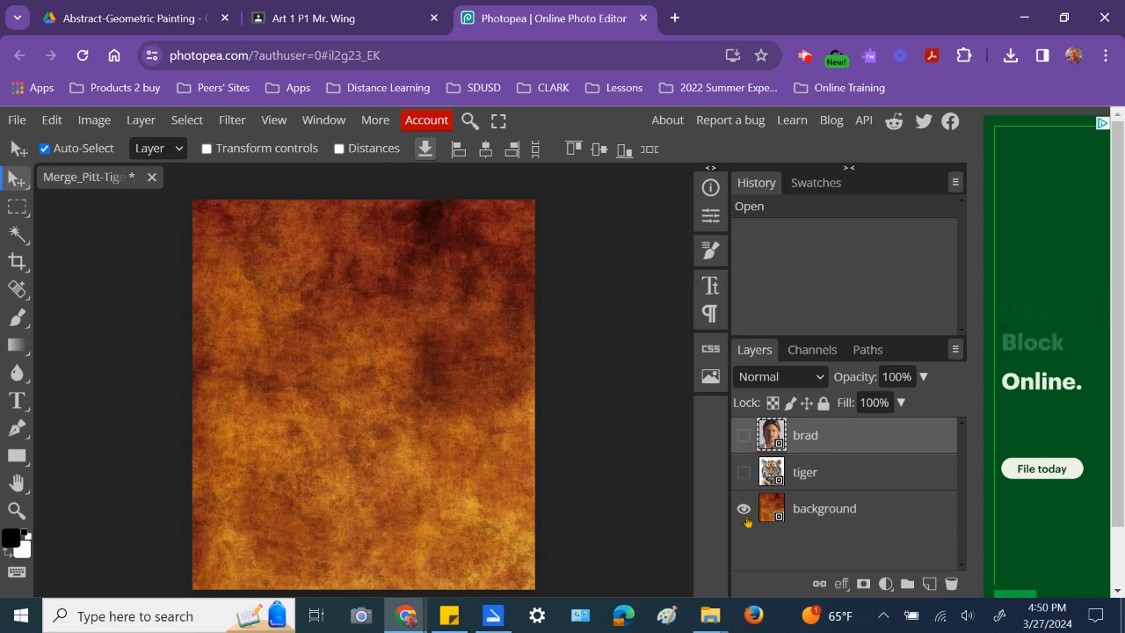
pyautogui.click(745, 472)
pyautogui.click(743, 435)
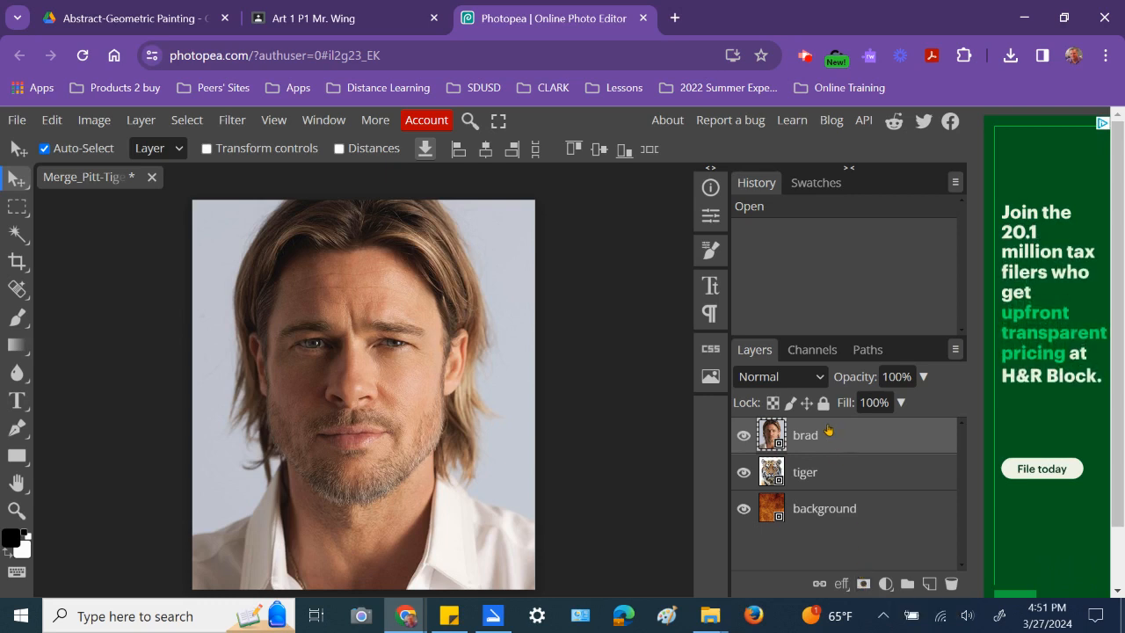
# Add a raster mask to the brad layer and another to the tiger layer.
pyautogui.click(863, 585)
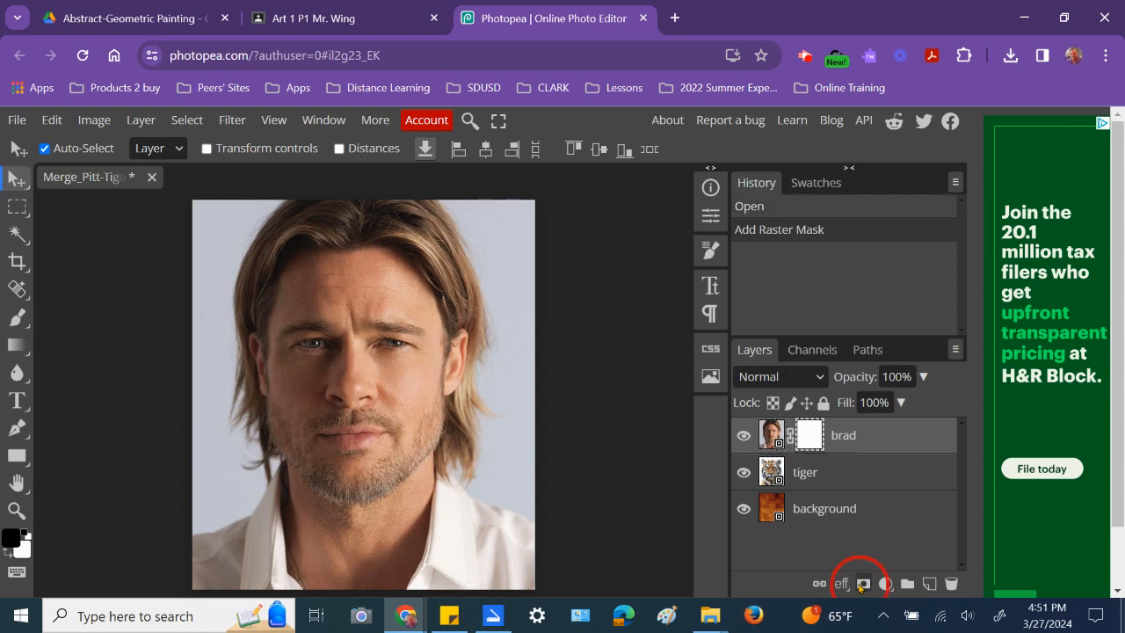
pyautogui.click(857, 470)
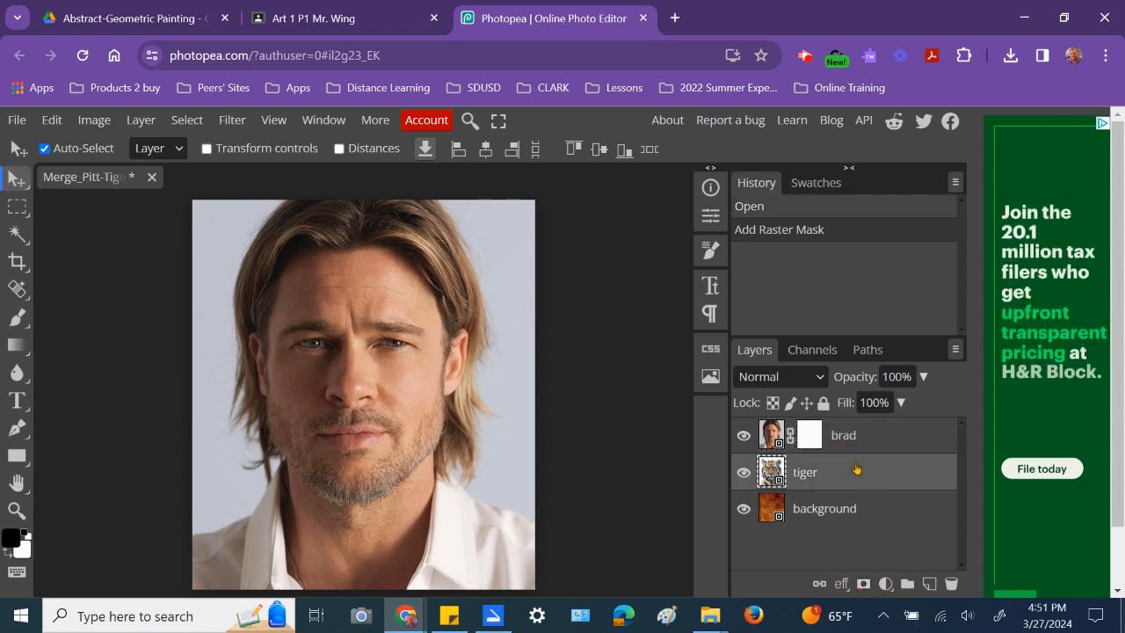
pyautogui.click(862, 583)
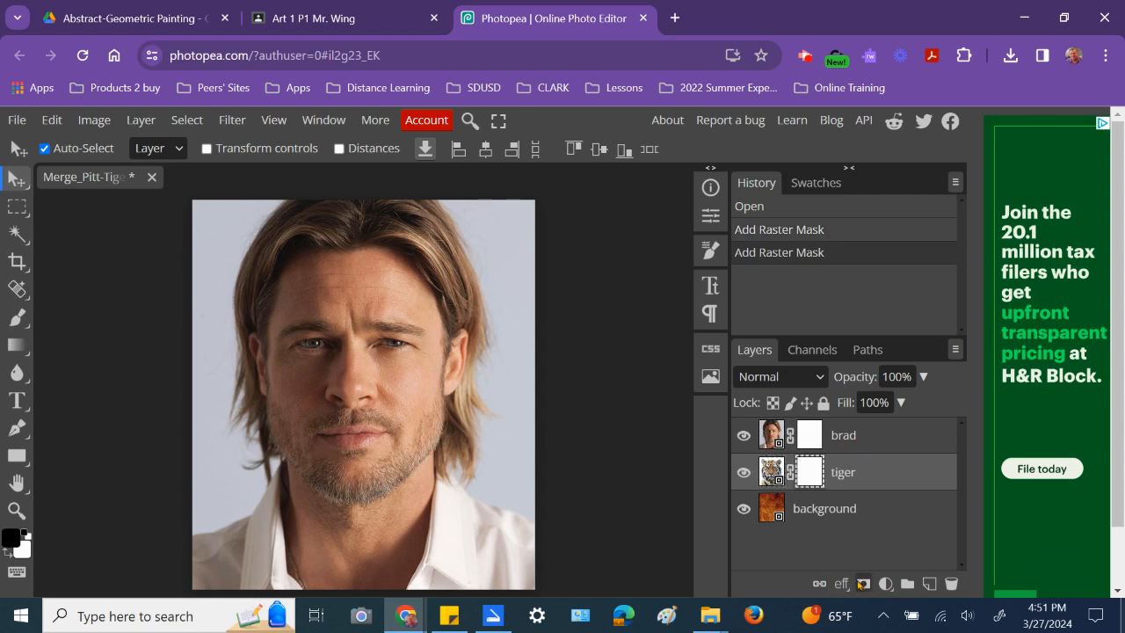
# Make the brad layer's mask the active target and switch to the Brush tool.
pyautogui.click(890, 437)
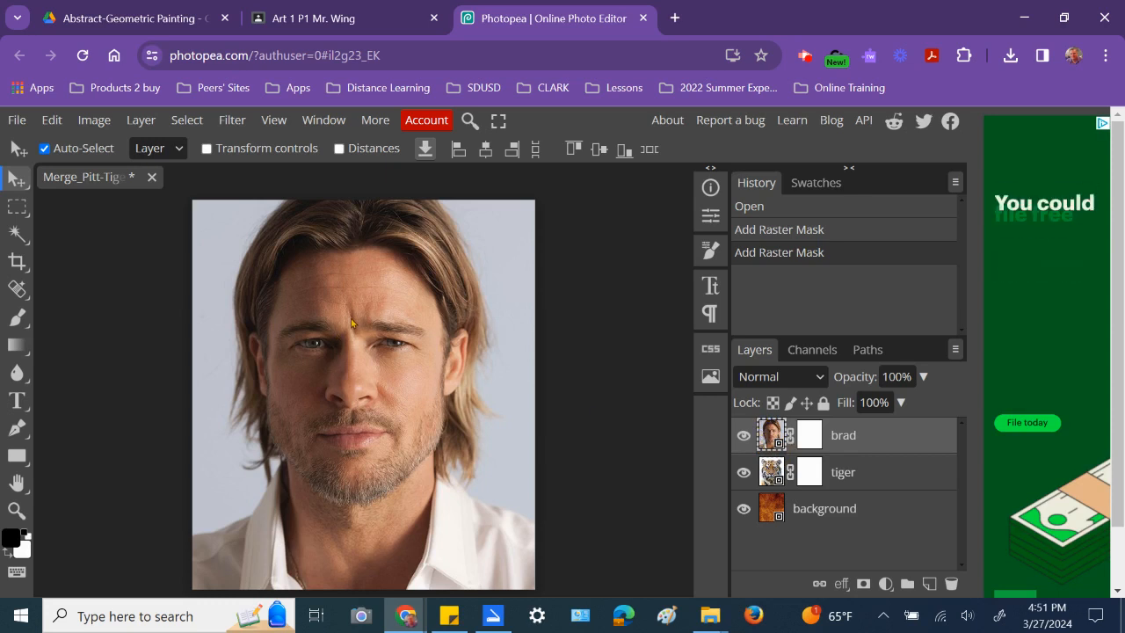
pyautogui.click(813, 437)
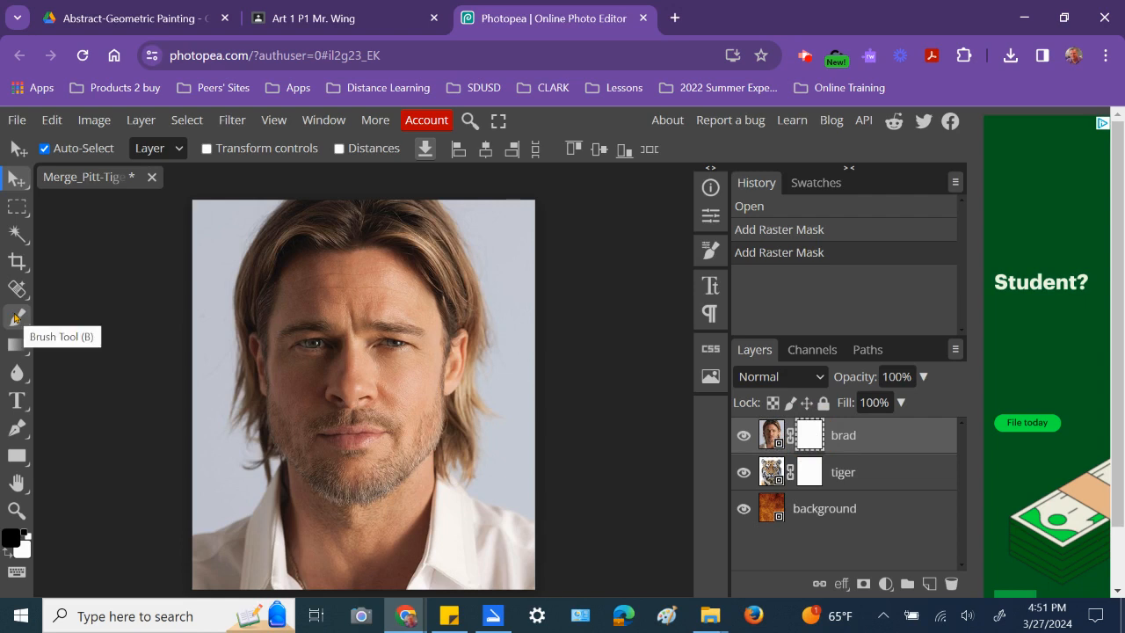
pyautogui.click(15, 318)
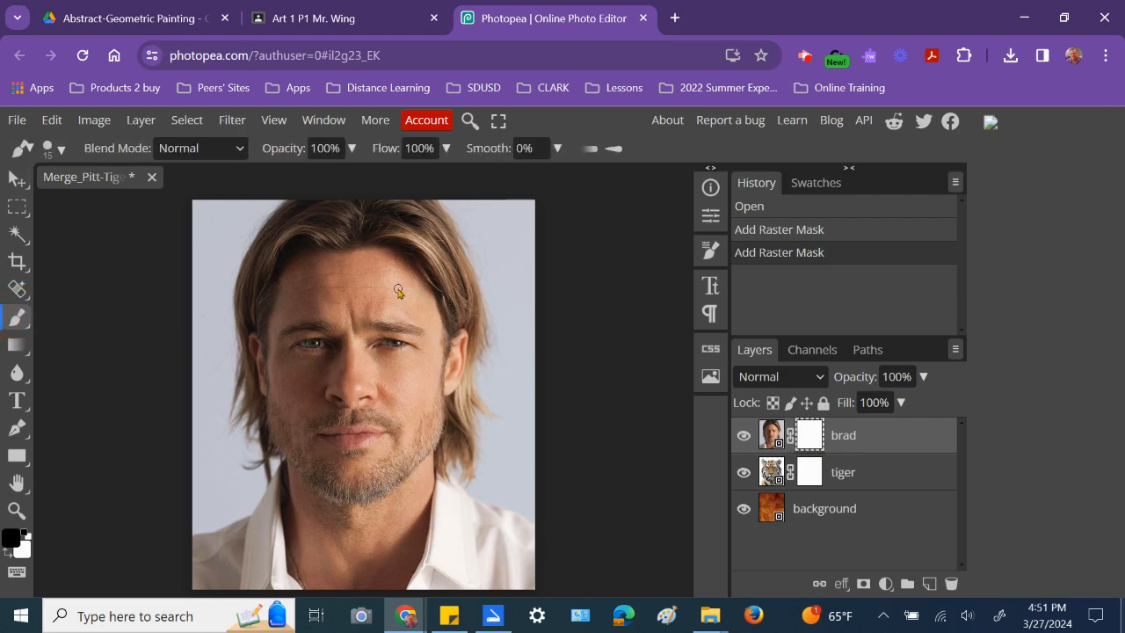
# Paint black with the 15 px brush on the brad mask to reveal the tiger's eye and cheek on the face's right half.
pyautogui.moveTo(399, 291)
pyautogui.mouseDown()
pyautogui.moveTo(399, 391)
pyautogui.moveTo(395, 288)
pyautogui.moveTo(405, 357)
pyautogui.moveTo(405, 276)
pyautogui.moveTo(407, 382)
pyautogui.moveTo(405, 288)
pyautogui.moveTo(414, 360)
pyautogui.moveTo(420, 299)
pyautogui.moveTo(427, 378)
pyautogui.moveTo(425, 324)
pyautogui.moveTo(443, 377)
pyautogui.moveTo(463, 385)
pyautogui.moveTo(817, 439)
pyautogui.mouseUp()
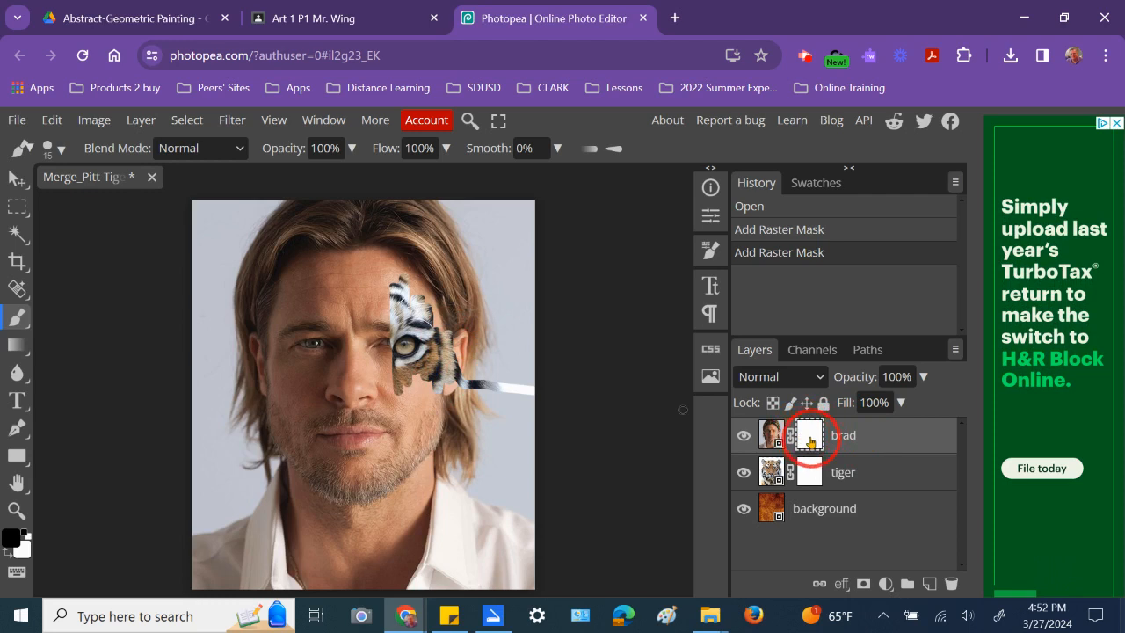
pyautogui.click(812, 442)
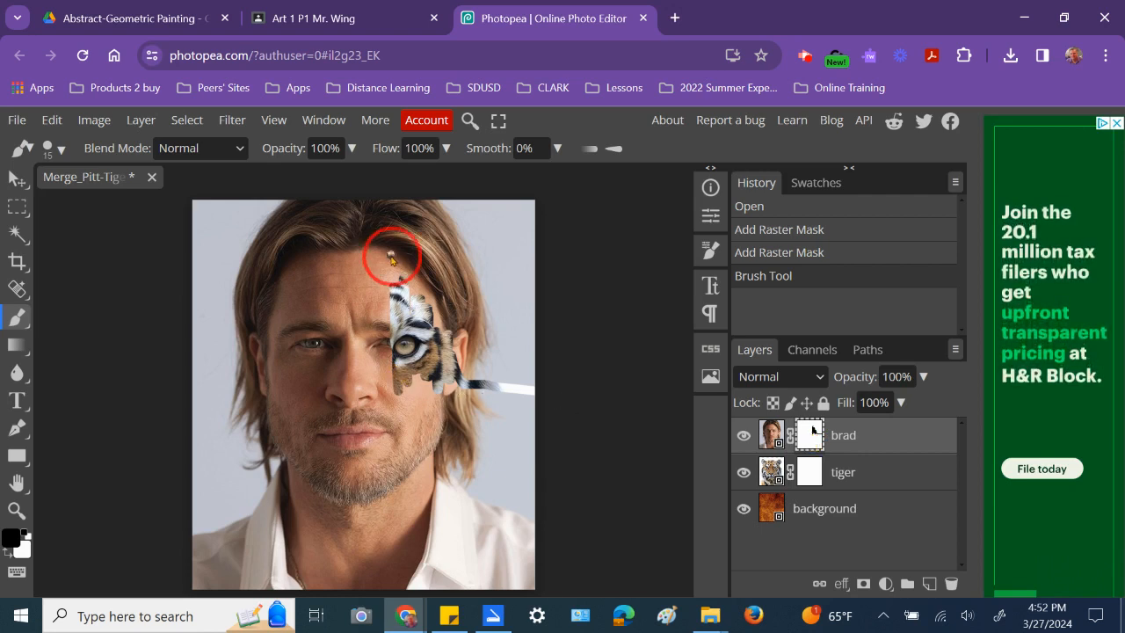
pyautogui.moveTo(392, 257)
pyautogui.mouseDown()
pyautogui.moveTo(395, 366)
pyautogui.moveTo(370, 448)
pyautogui.moveTo(388, 293)
pyautogui.moveTo(397, 423)
pyautogui.moveTo(373, 317)
pyautogui.moveTo(377, 404)
pyautogui.moveTo(369, 306)
pyautogui.moveTo(383, 440)
pyautogui.moveTo(379, 415)
pyautogui.moveTo(400, 386)
pyautogui.moveTo(407, 406)
pyautogui.moveTo(422, 365)
pyautogui.moveTo(420, 386)
pyautogui.moveTo(444, 382)
pyautogui.moveTo(448, 352)
pyautogui.moveTo(474, 336)
pyautogui.moveTo(440, 343)
pyautogui.mouseUp()
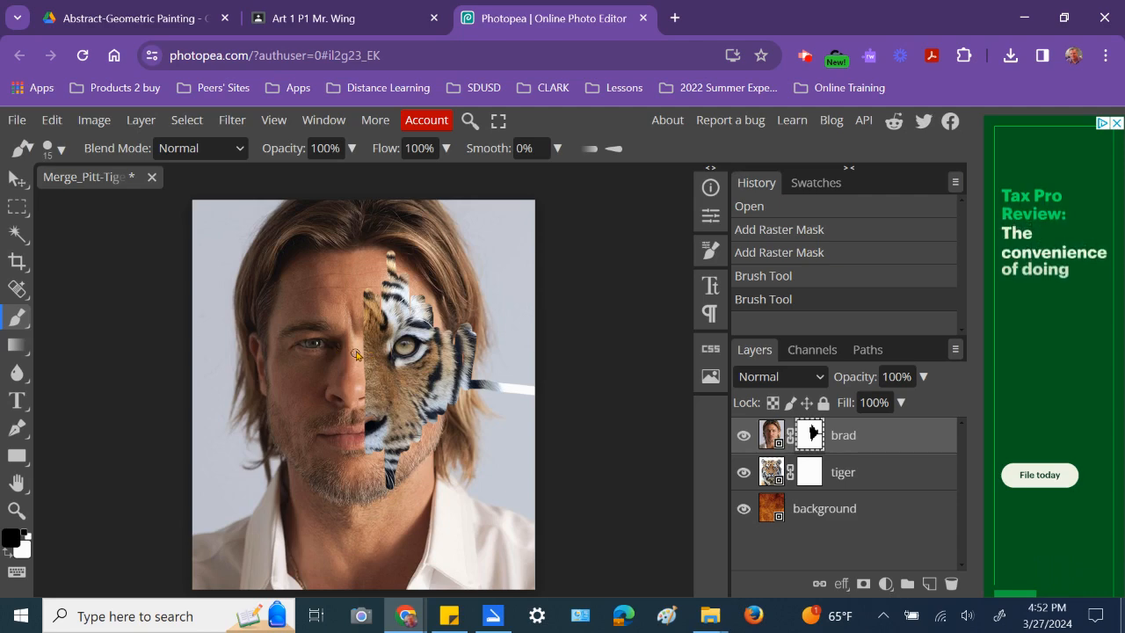
# Extend the black painting on the brad mask along the bridge of the nose and beside the tiger's eye.
pyautogui.scroll(5, 361, 376)
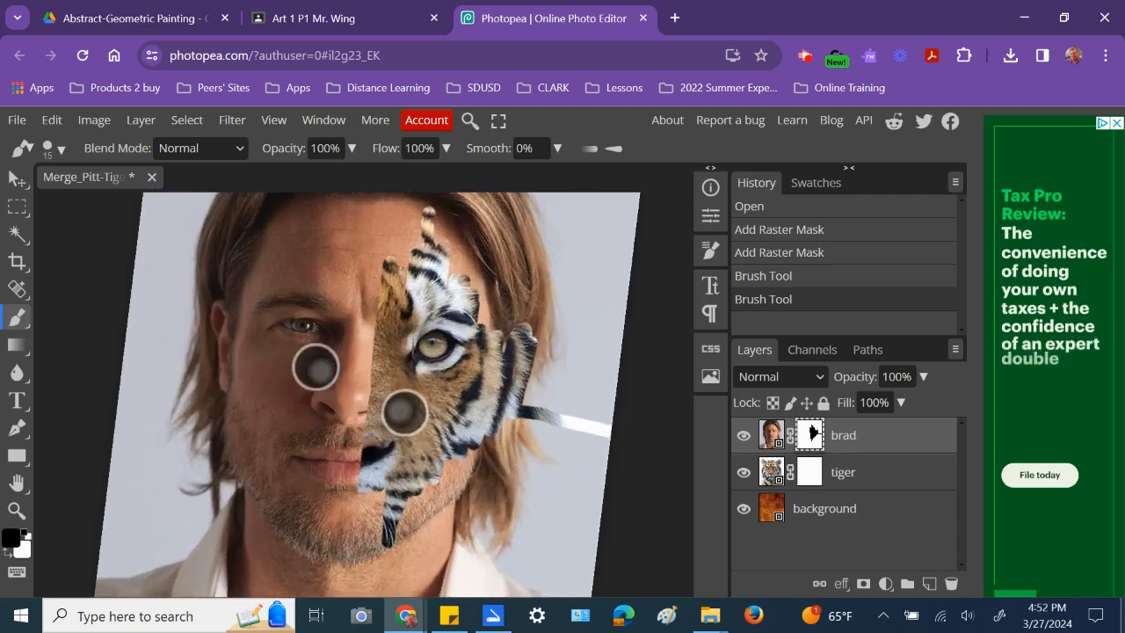
pyautogui.scroll(2, 452, 444)
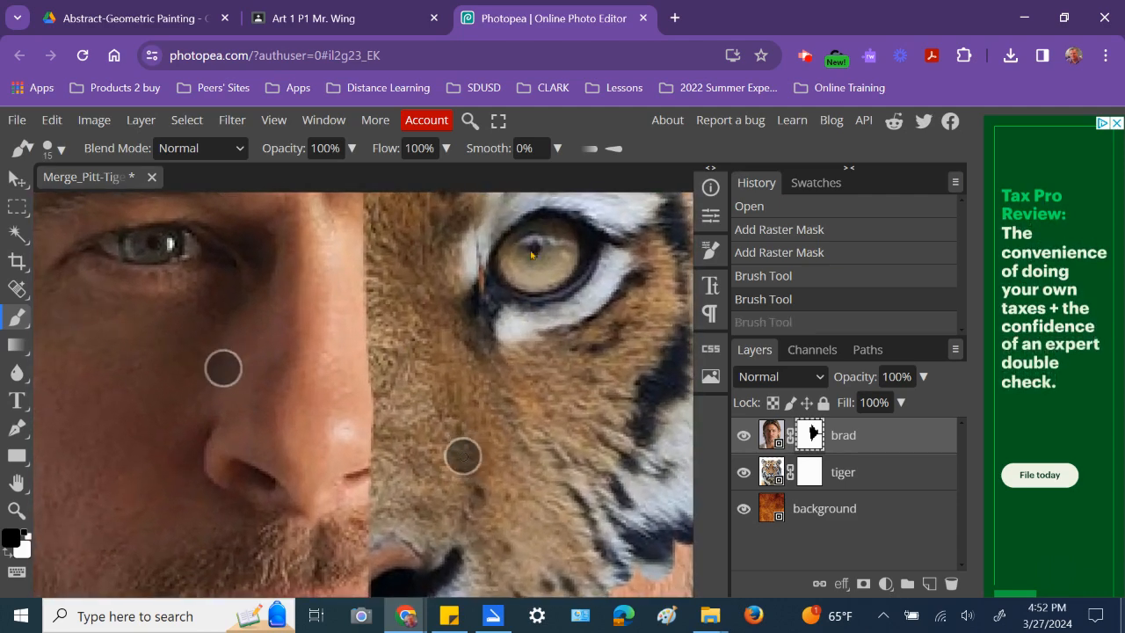
pyautogui.moveTo(366, 252)
pyautogui.mouseDown()
pyautogui.moveTo(377, 493)
pyautogui.moveTo(361, 219)
pyautogui.mouseUp()
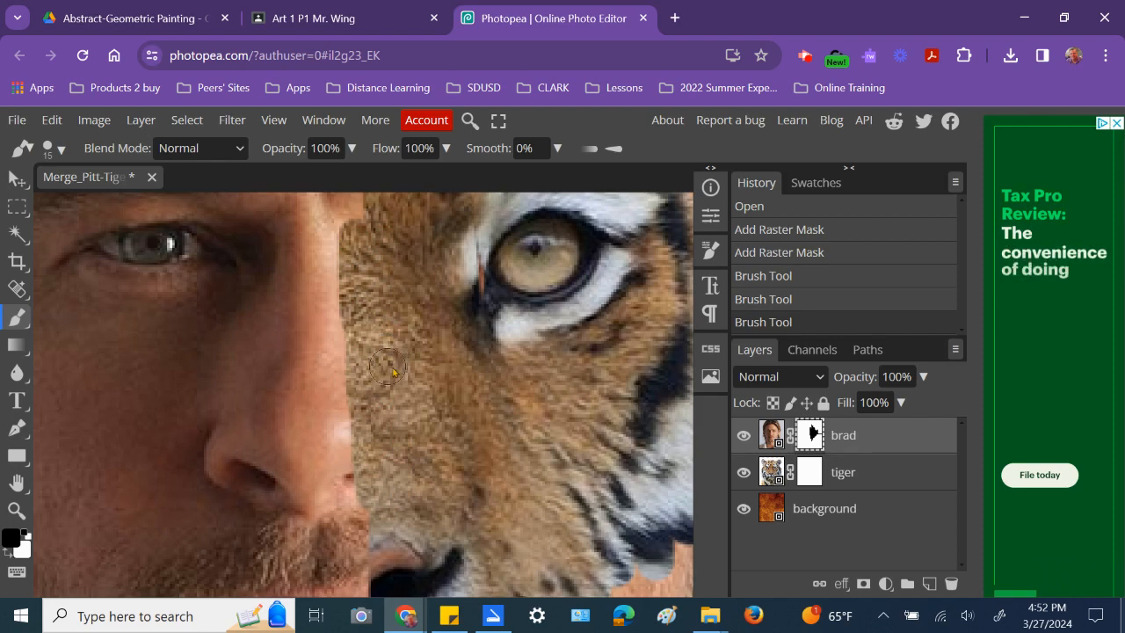
pyautogui.moveTo(475, 225); pyautogui.dragTo(481, 361)
pyautogui.scroll(-2, 426, 369)
pyautogui.scroll(2, 426, 370)
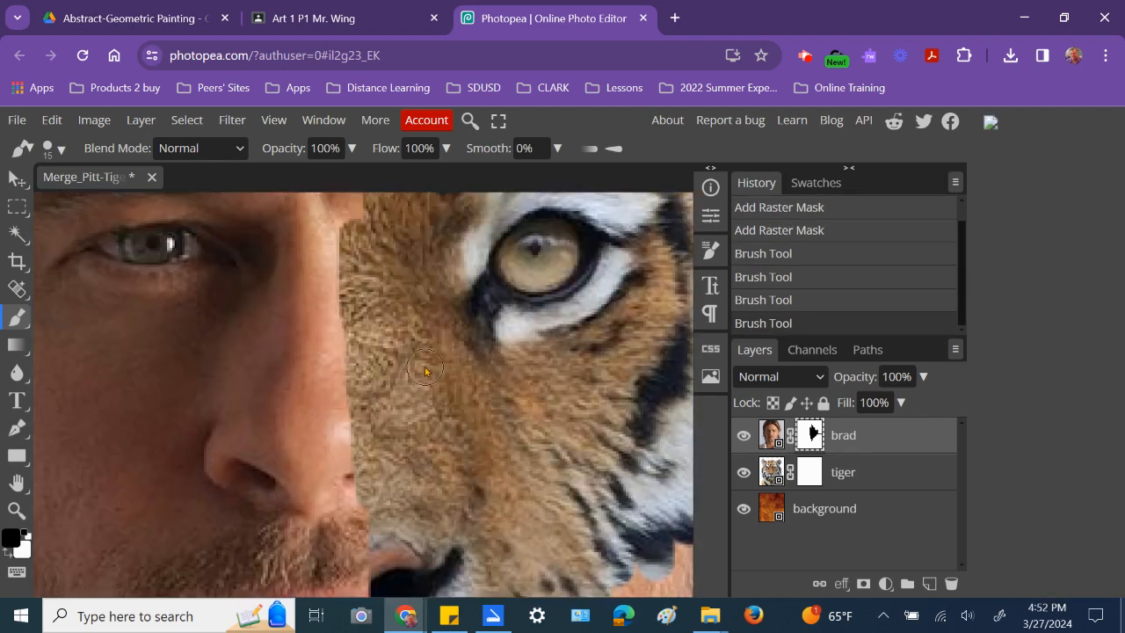
pyautogui.scroll(-5, 425, 368)
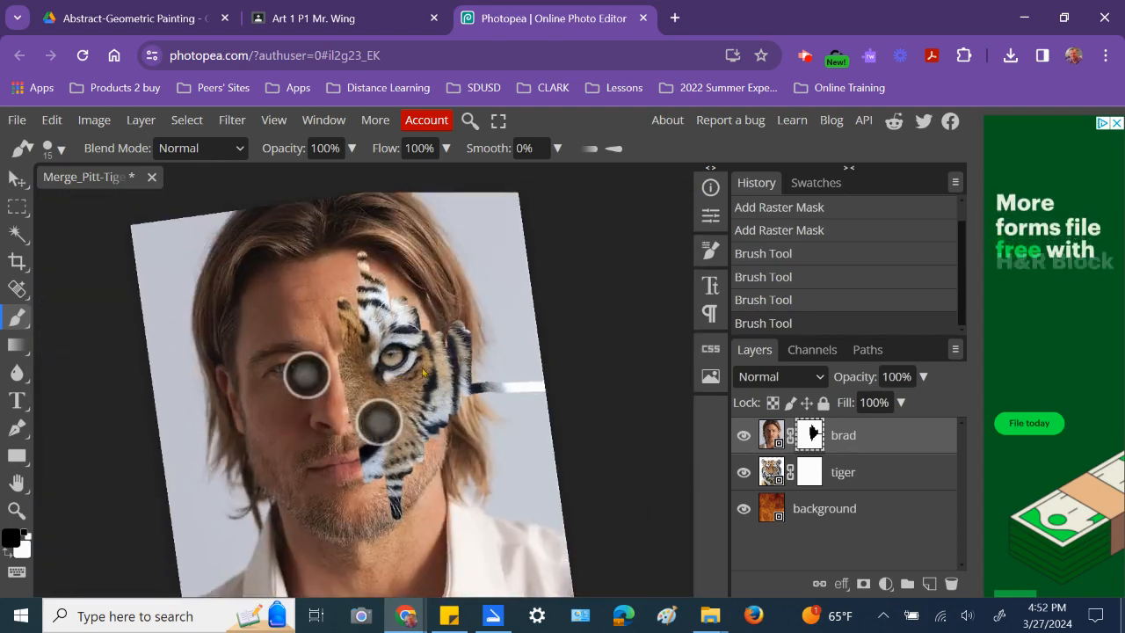
pyautogui.scroll(-2, 422, 374)
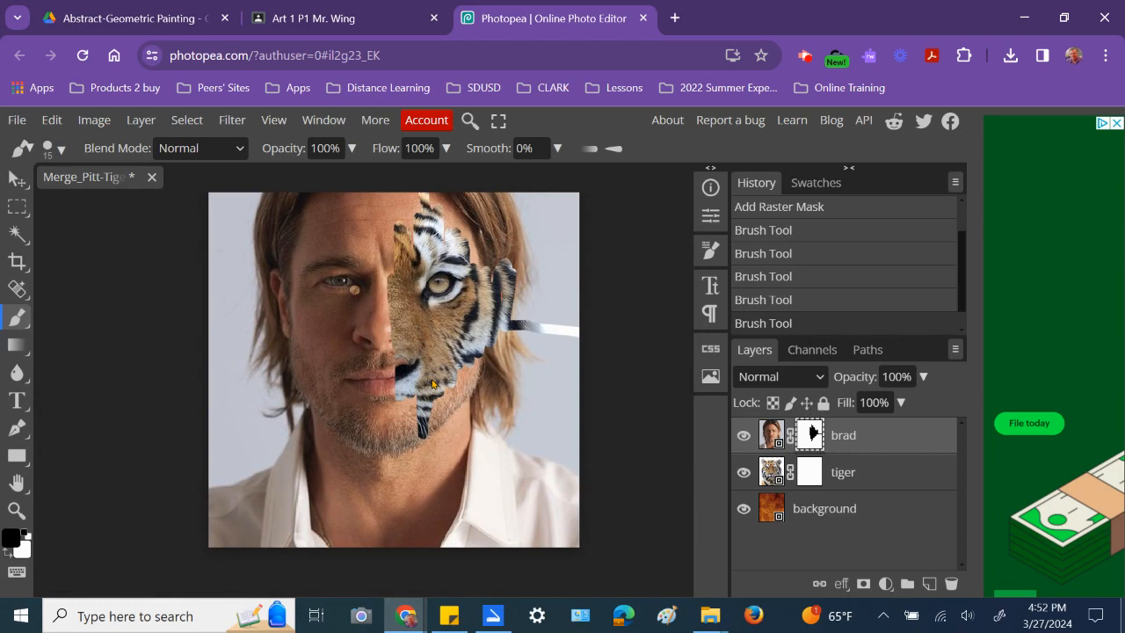
# Undo all five brush strokes on the brad layer's mask.
pyautogui.hotkey('ctrl', 'z')
pyautogui.hotkey('ctrl', 'z')
pyautogui.hotkey('ctrl', 'z')
pyautogui.hotkey('ctrl', 'z')
pyautogui.hotkey('ctrl', 'z')
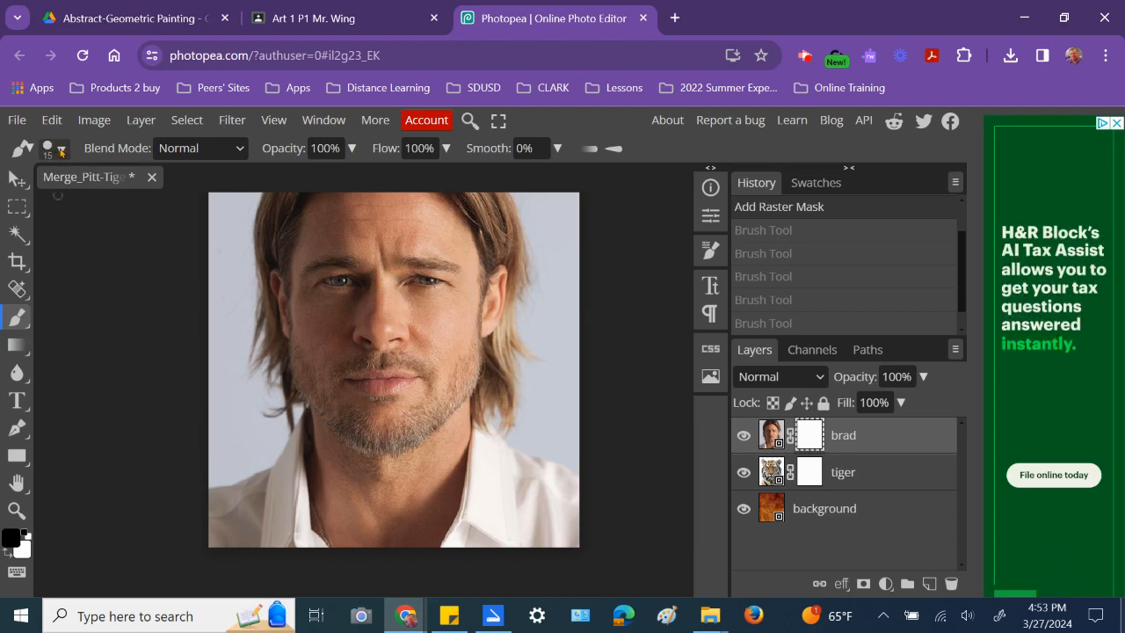
# Switch the brush to the default soft round preset with 0% hardness at 15 px.
pyautogui.click(54, 150)
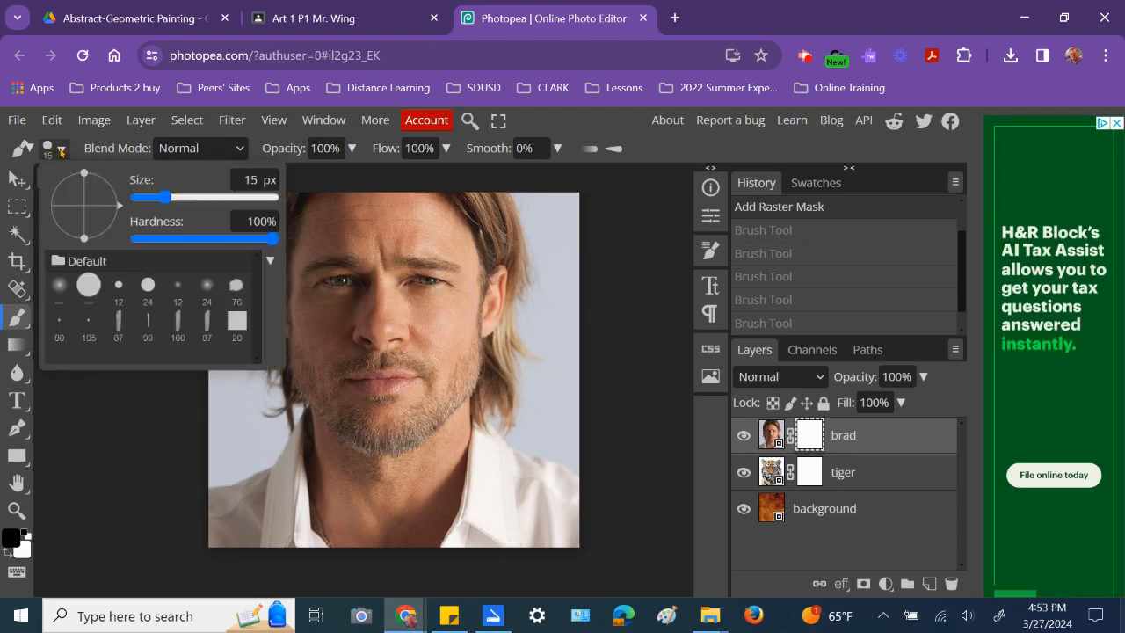
pyautogui.click(59, 287)
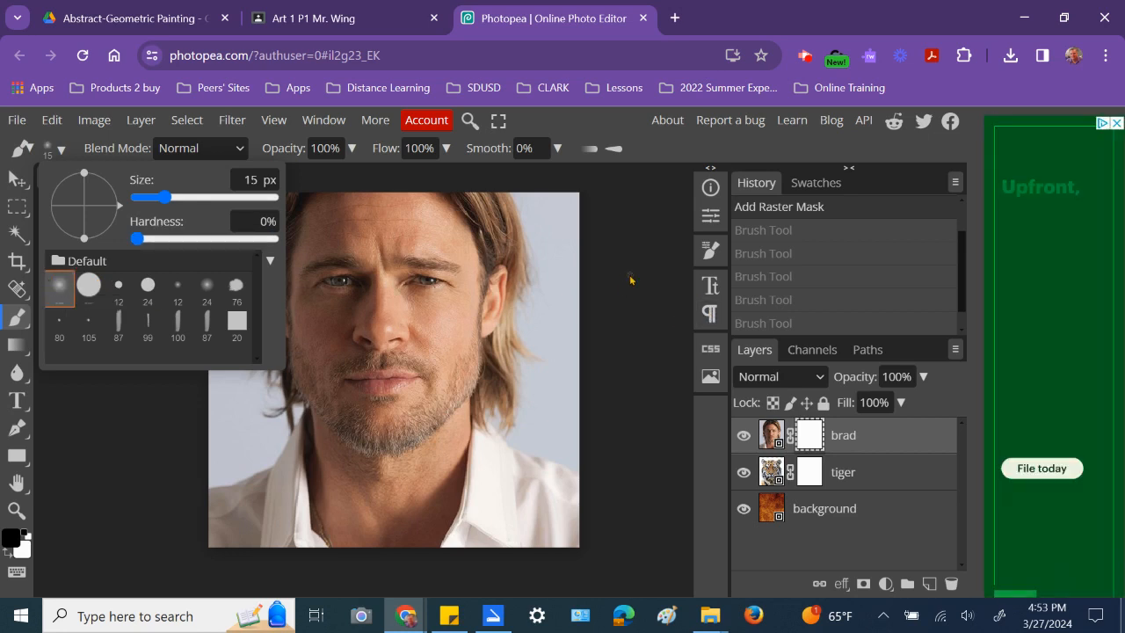
pyautogui.click(570, 282)
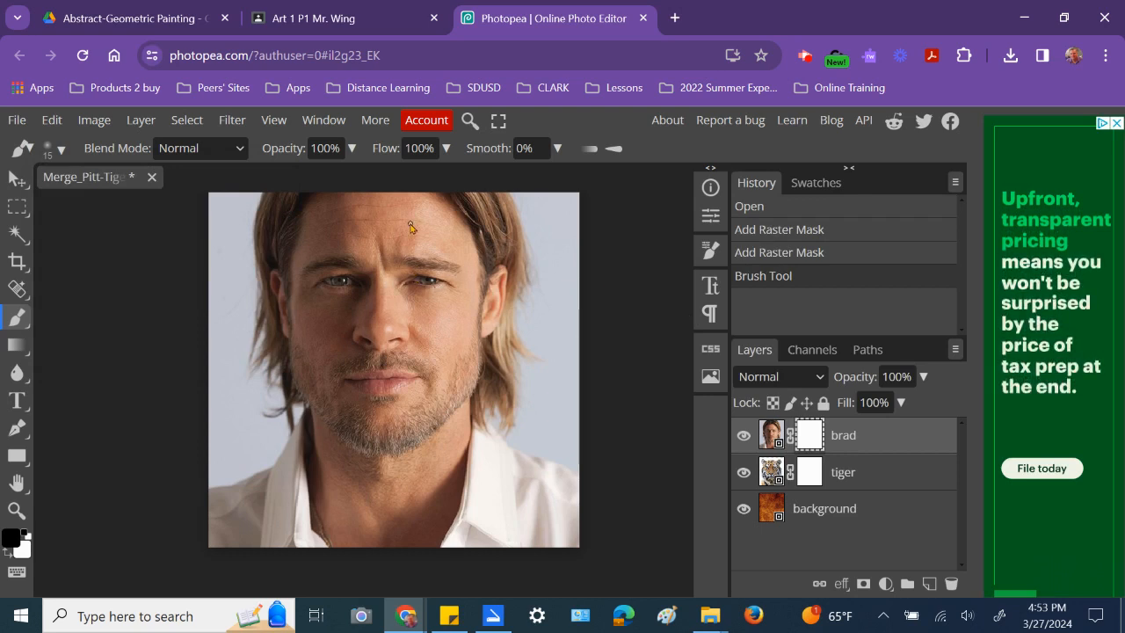
# Enlarge the soft brush to 193 px and paint black on the brad mask to reveal the tiger on the face's right half.
pyautogui.click(60, 149)
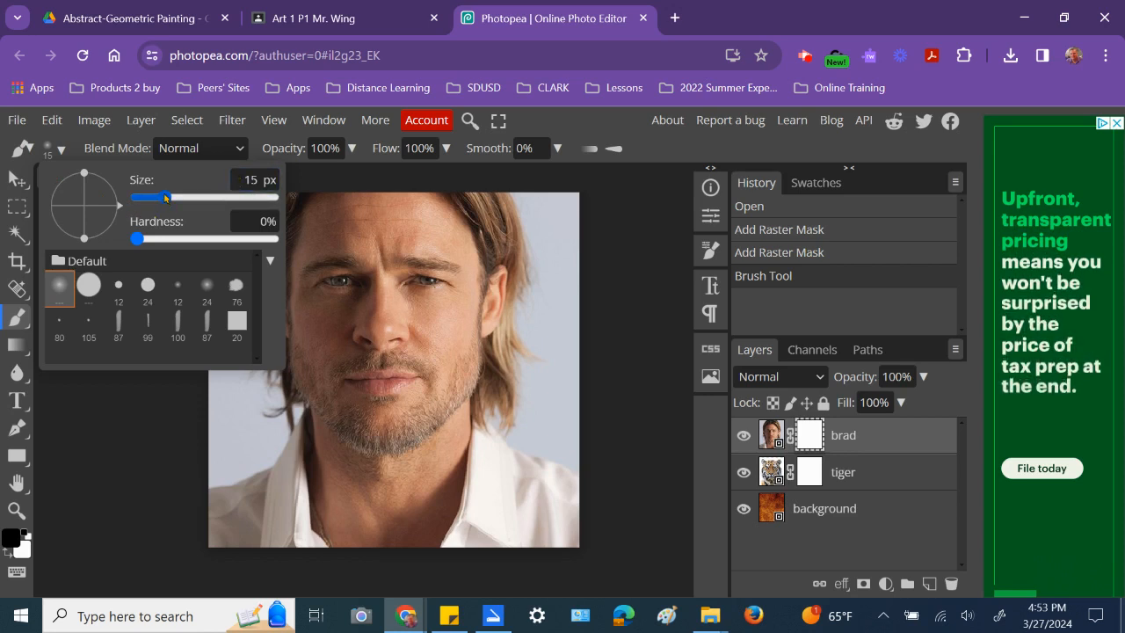
pyautogui.moveTo(166, 198); pyautogui.dragTo(200, 198)
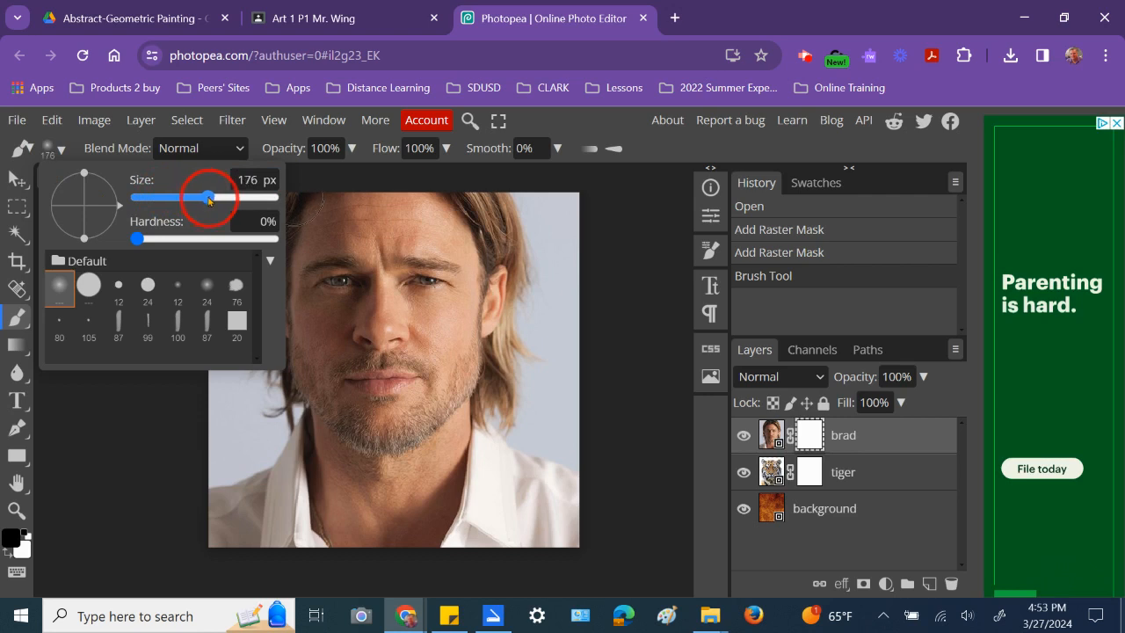
pyautogui.moveTo(209, 200); pyautogui.dragTo(212, 199)
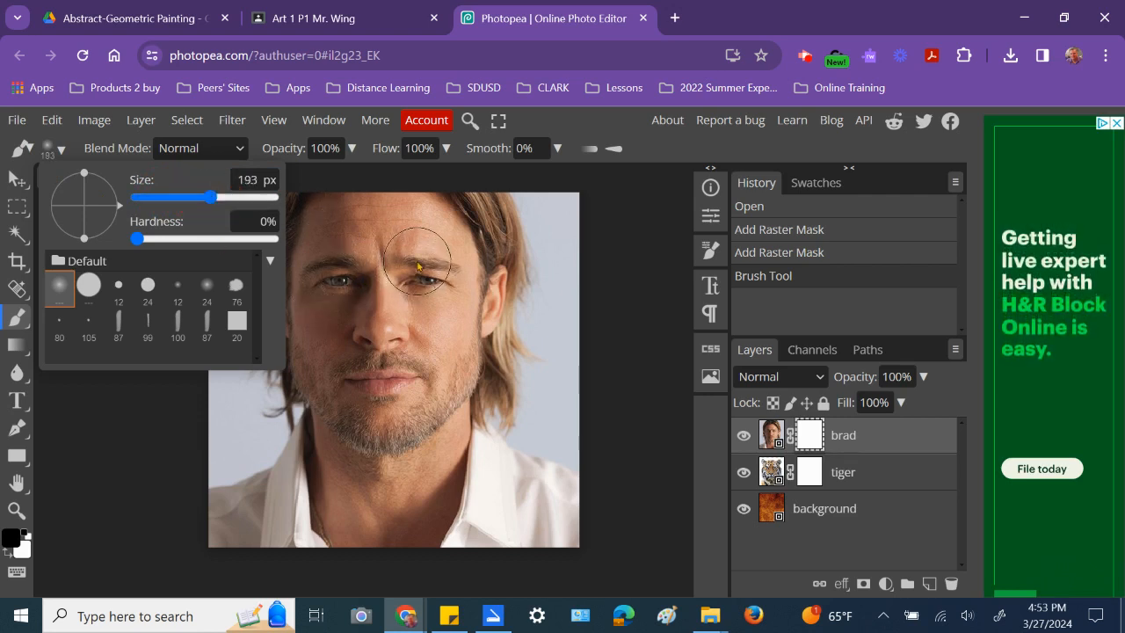
pyautogui.click(645, 255)
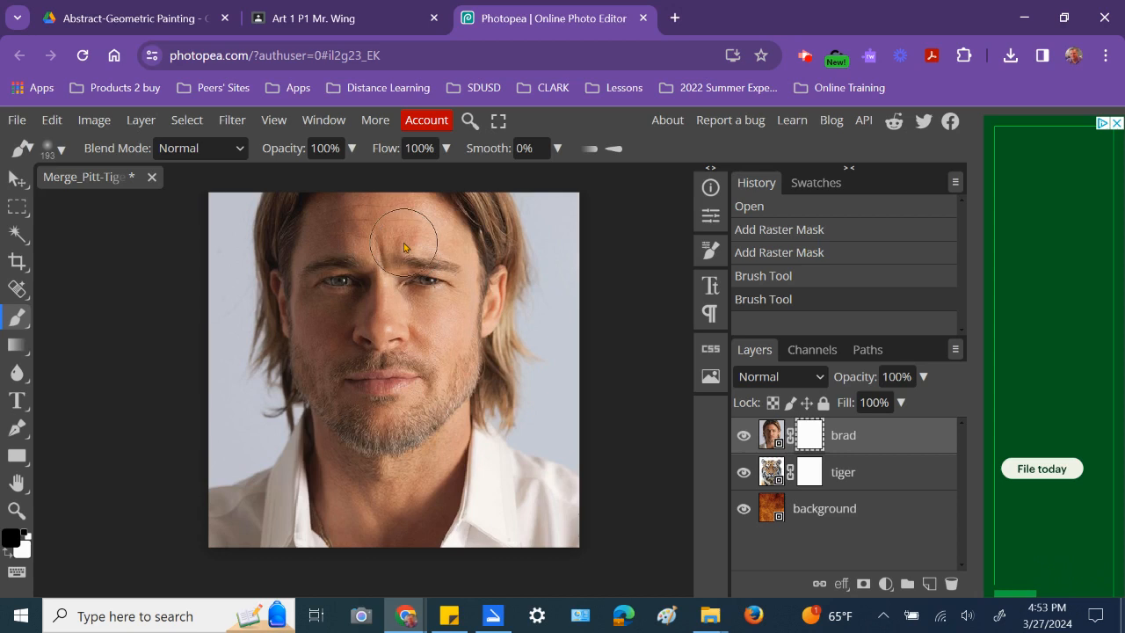
pyautogui.moveTo(420, 240)
pyautogui.mouseDown()
pyautogui.moveTo(414, 327)
pyautogui.moveTo(432, 357)
pyautogui.moveTo(427, 434)
pyautogui.moveTo(485, 221)
pyautogui.moveTo(490, 395)
pyautogui.moveTo(502, 258)
pyautogui.moveTo(508, 307)
pyautogui.mouseUp()
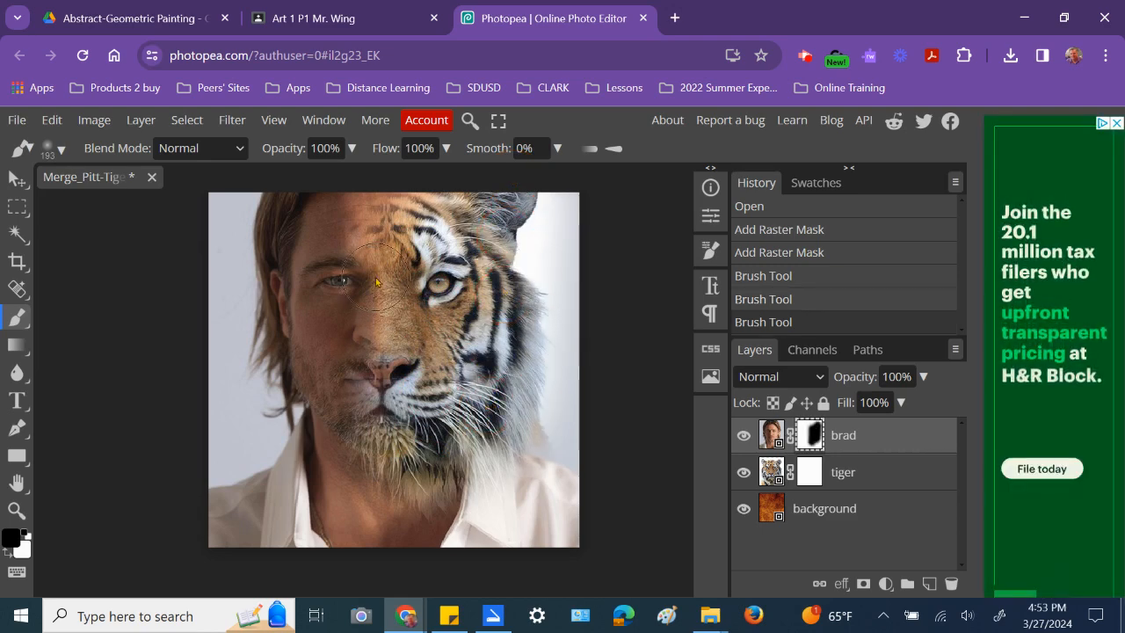
# Examine the soft blend between the man's face and the tiger in full screen, up close and as a whole.
pyautogui.hotkey('ctrl', '+')
pyautogui.hotkey('ctrl', '+')
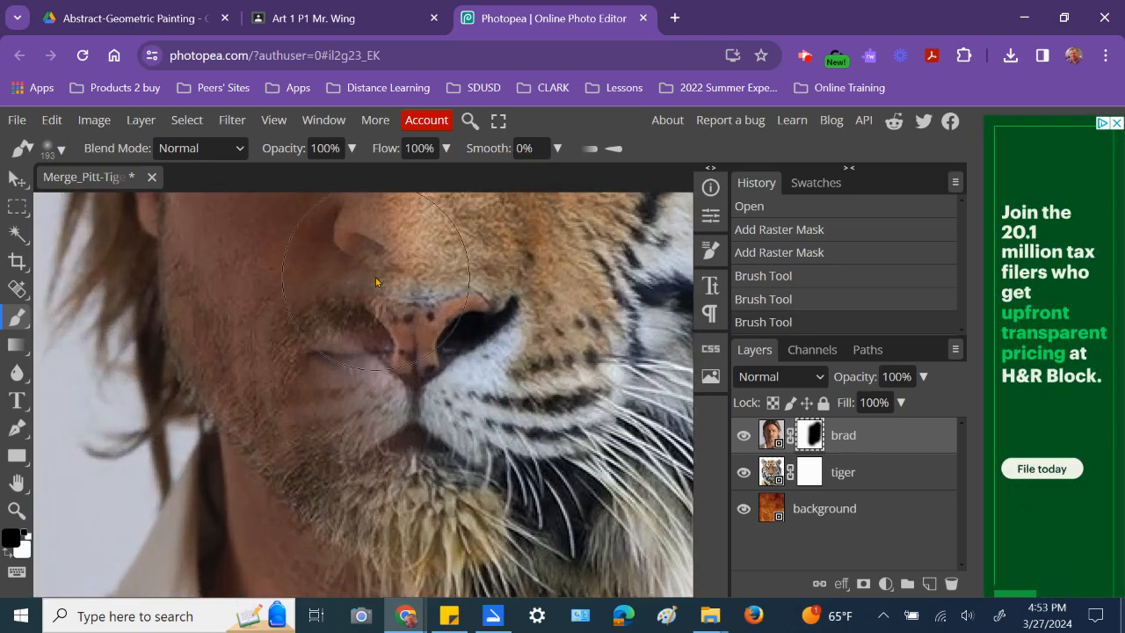
pyautogui.press('f')
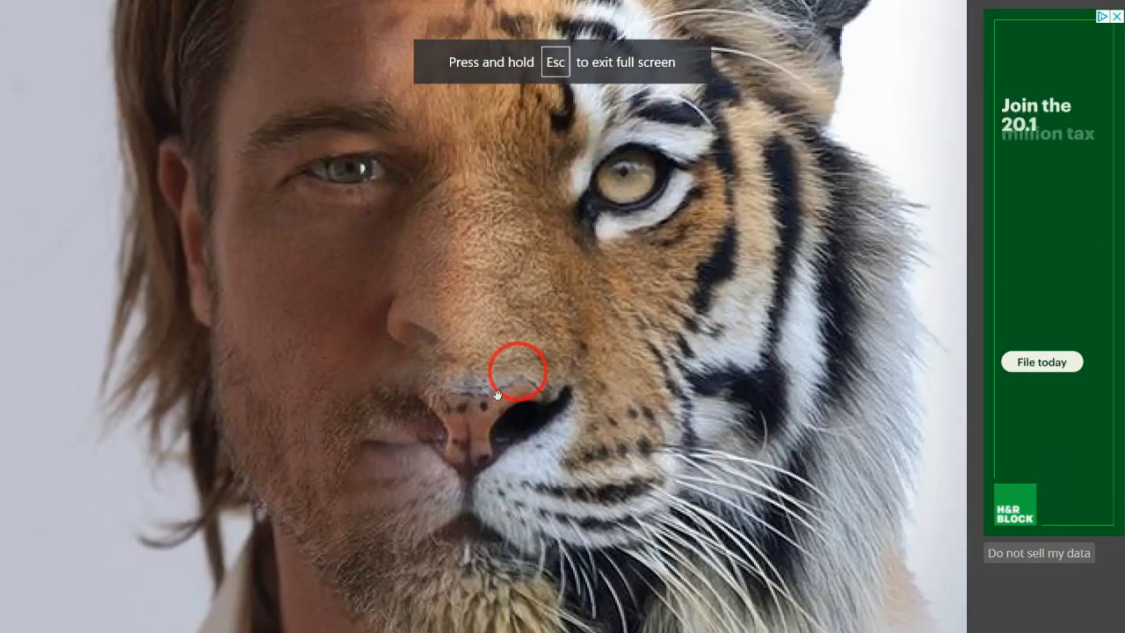
pyautogui.moveTo(498, 394); pyautogui.dragTo(470, 433)
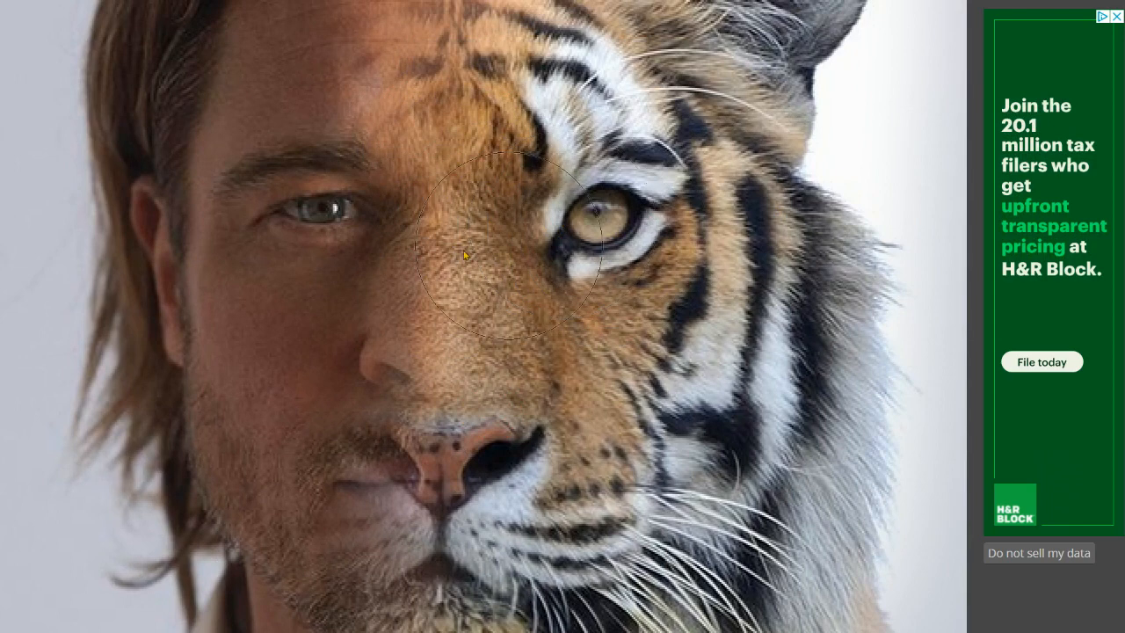
pyautogui.scroll(2, 459, 254)
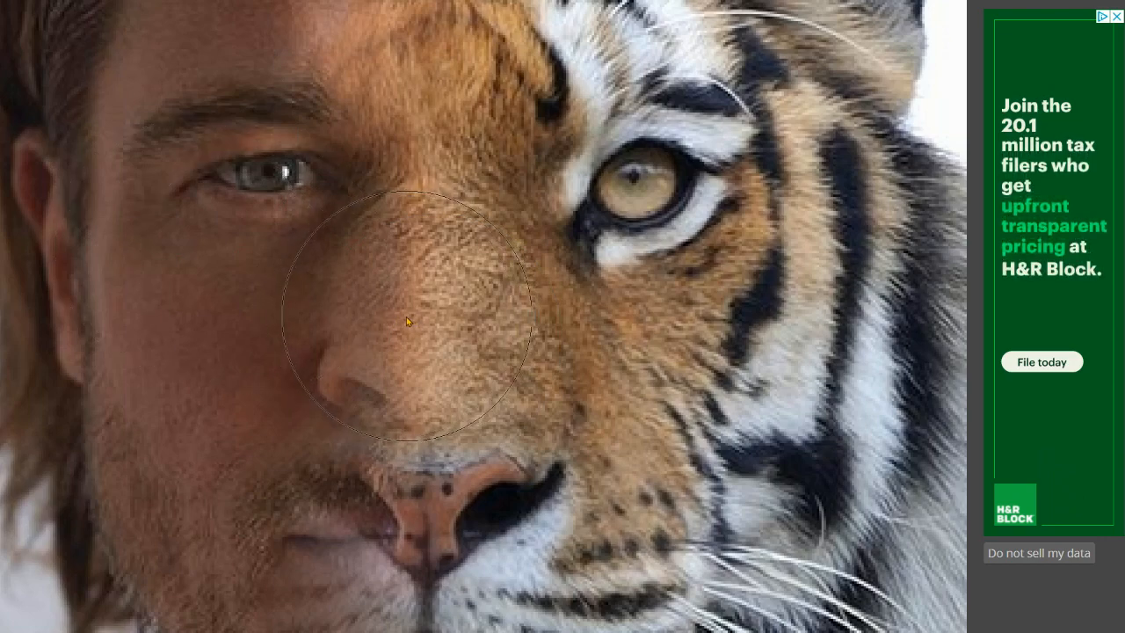
pyautogui.scroll(-1, 406, 318)
pyautogui.scroll(-4, 407, 321)
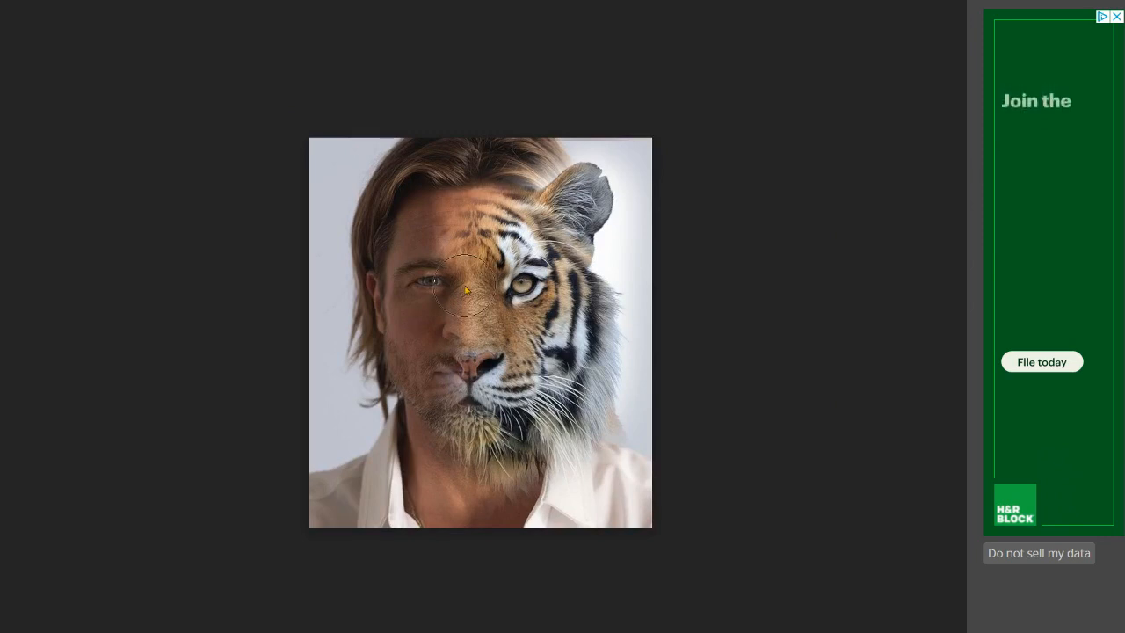
pyautogui.press('Tab')
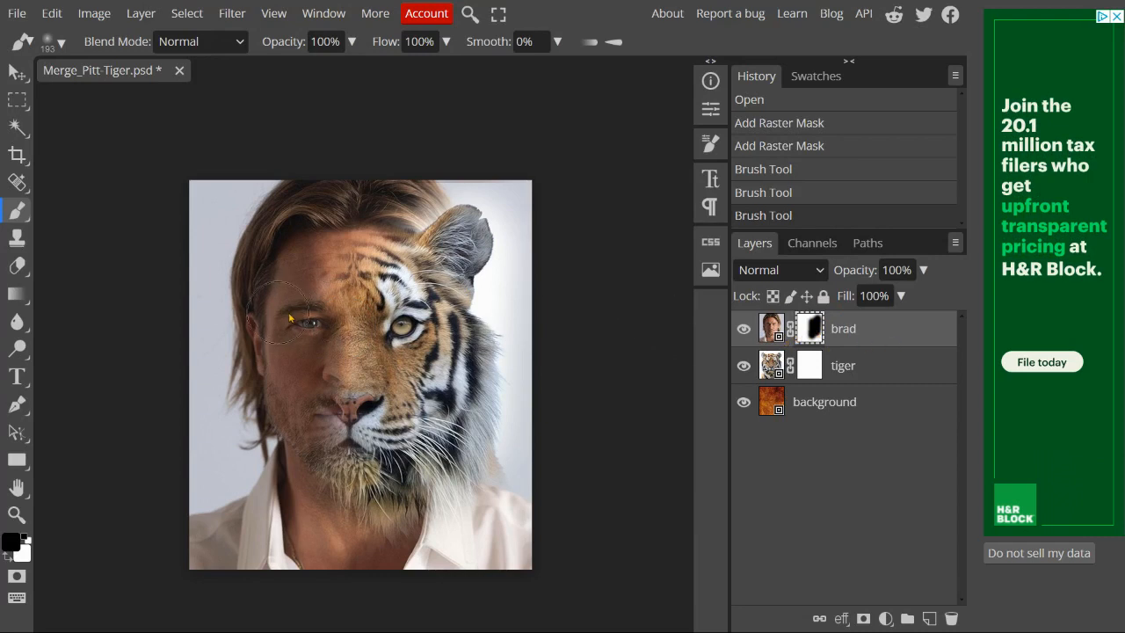
# Paint black across the left eye on the brad mask, and restore the man's face there and around the nose and mouth with white.
pyautogui.moveTo(412, 326); pyautogui.dragTo(238, 325)
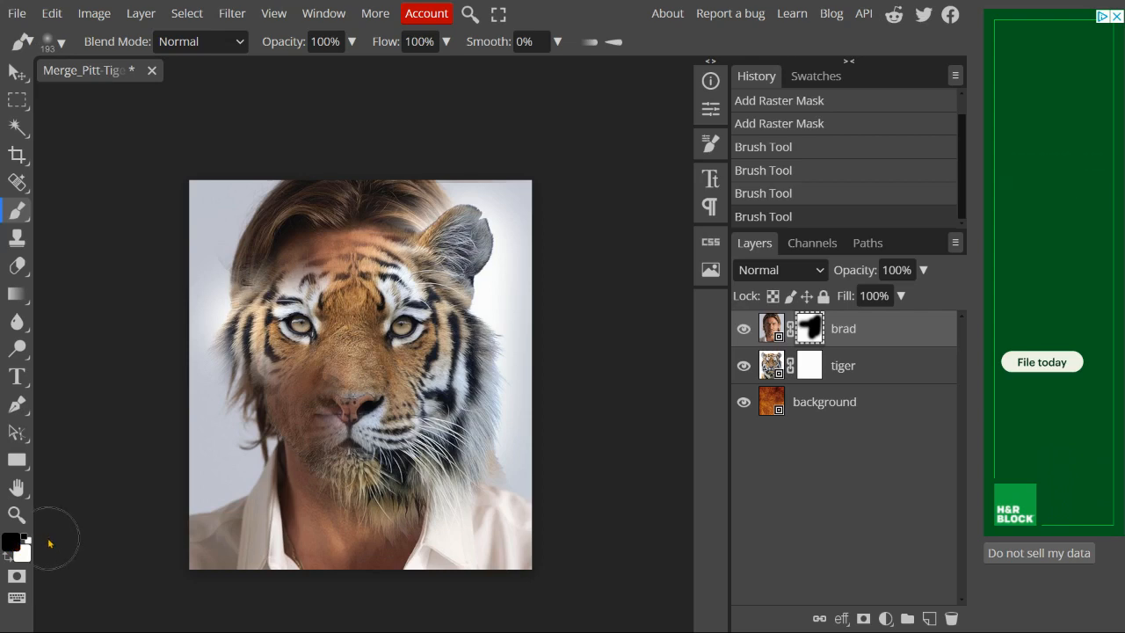
pyautogui.press('x')
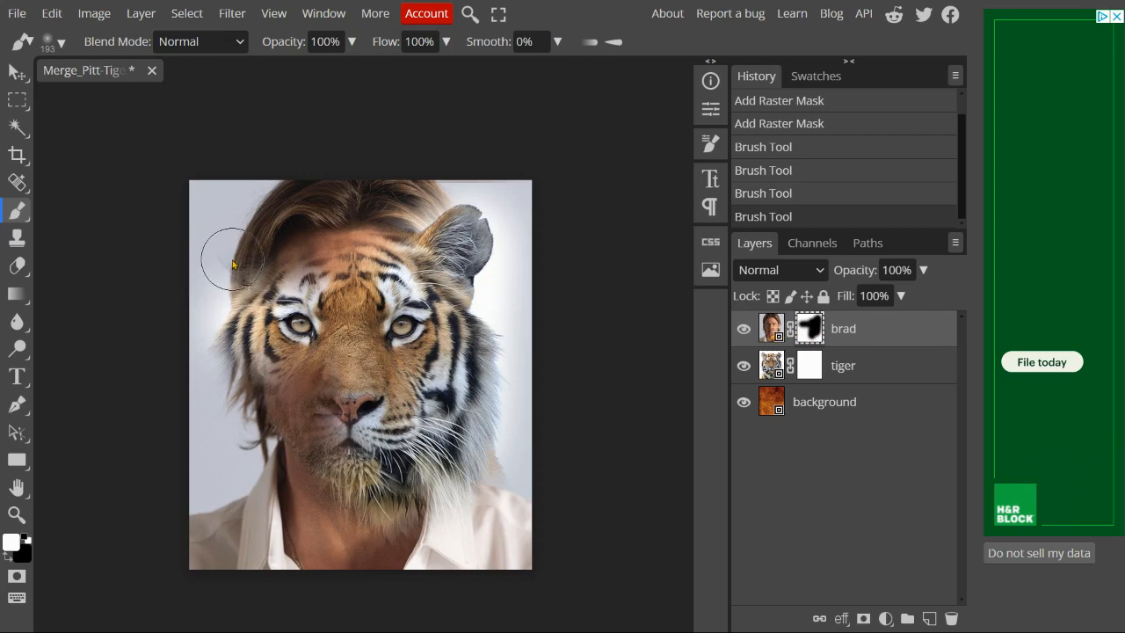
pyautogui.moveTo(231, 261)
pyautogui.mouseDown()
pyautogui.moveTo(226, 326)
pyautogui.moveTo(269, 477)
pyautogui.moveTo(293, 236)
pyautogui.moveTo(293, 391)
pyautogui.moveTo(307, 419)
pyautogui.moveTo(319, 258)
pyautogui.moveTo(317, 535)
pyautogui.moveTo(329, 217)
pyautogui.moveTo(319, 560)
pyautogui.moveTo(417, 502)
pyautogui.mouseUp()
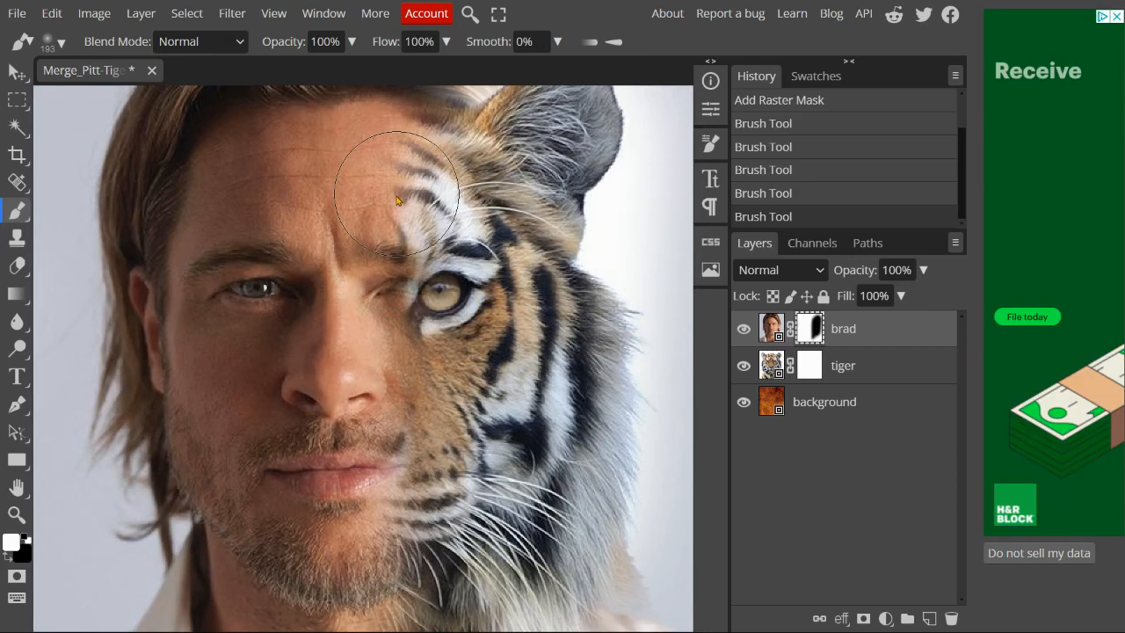
pyautogui.moveTo(394, 202); pyautogui.dragTo(419, 285)
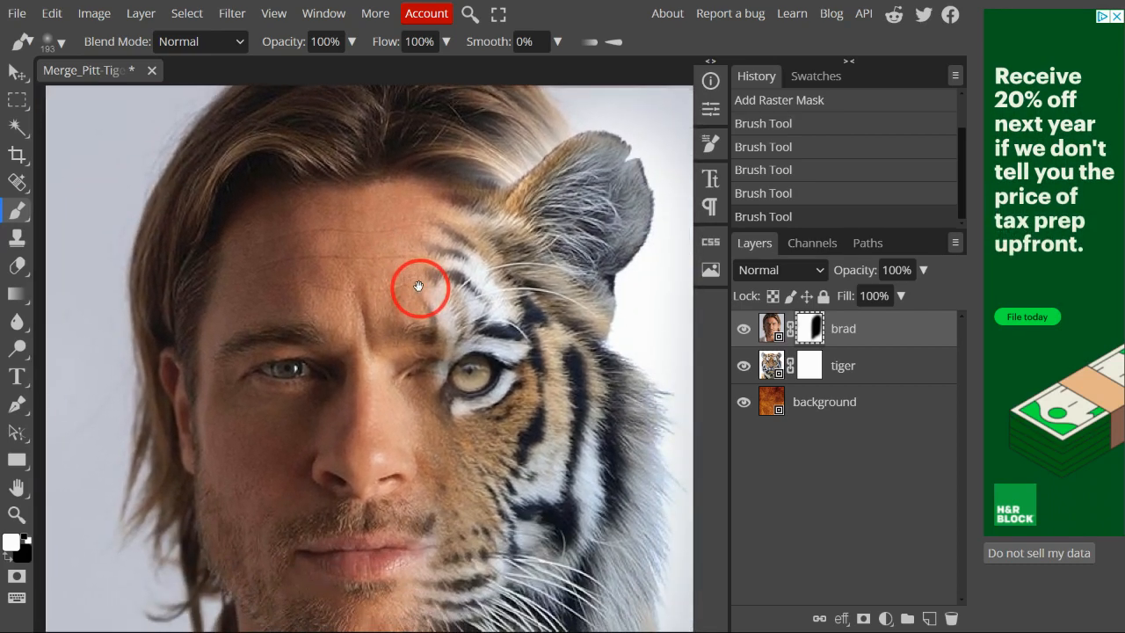
pyautogui.moveTo(468, 427); pyautogui.dragTo(450, 293)
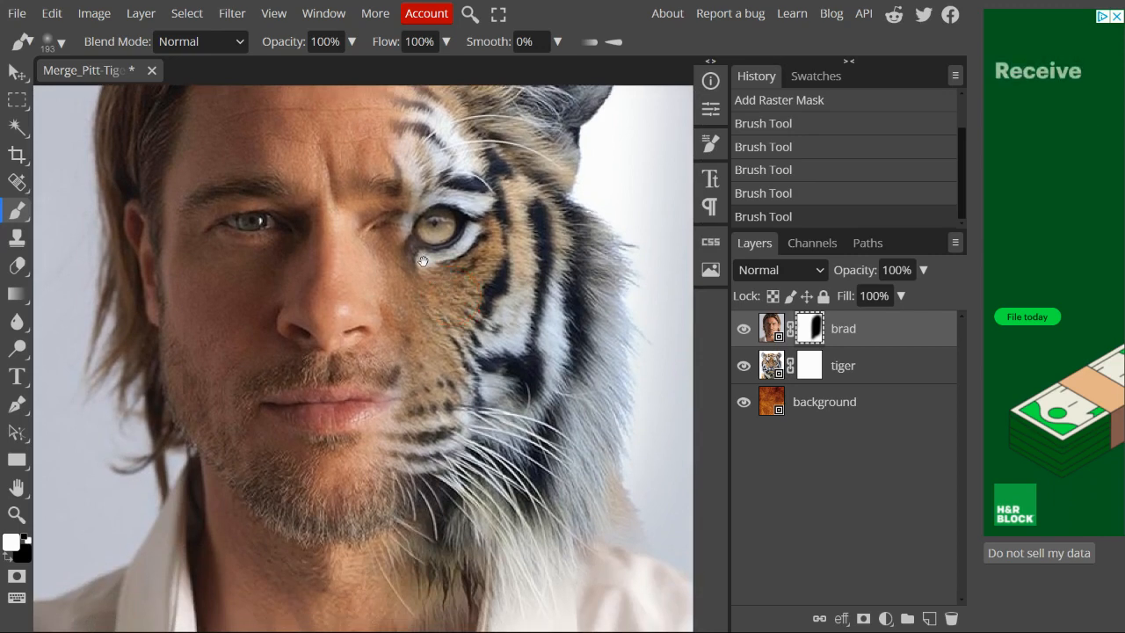
pyautogui.moveTo(390, 248); pyautogui.dragTo(392, 304)
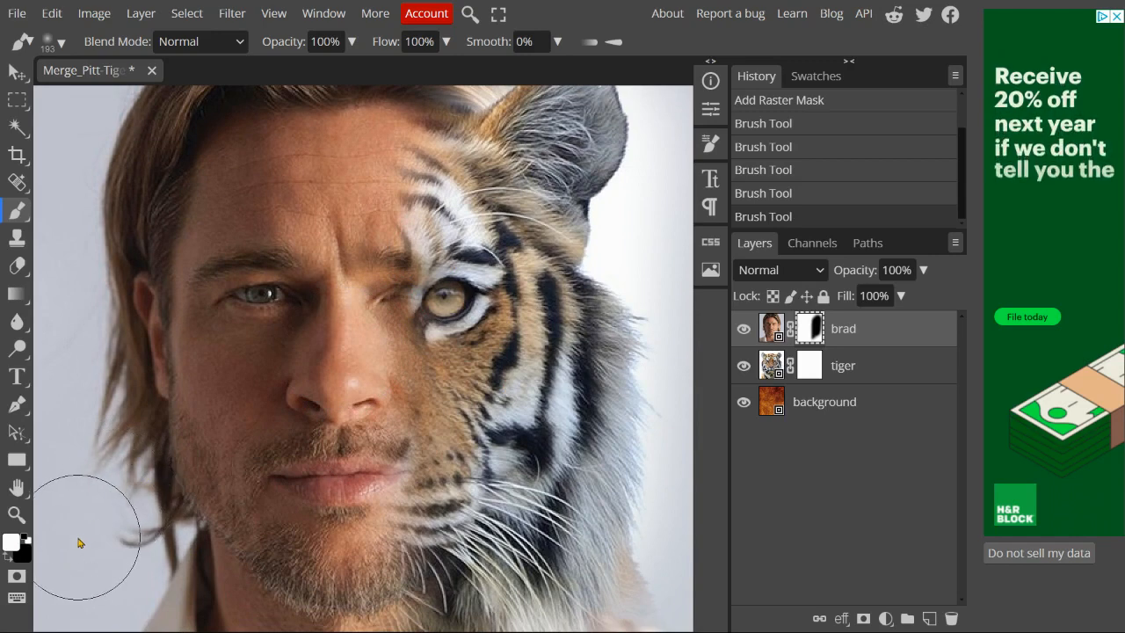
# Switch to black and try blending down the forehead and nose on the brad mask with 193 px and 100 px brushes, undoing each stroke.
pyautogui.press('x')
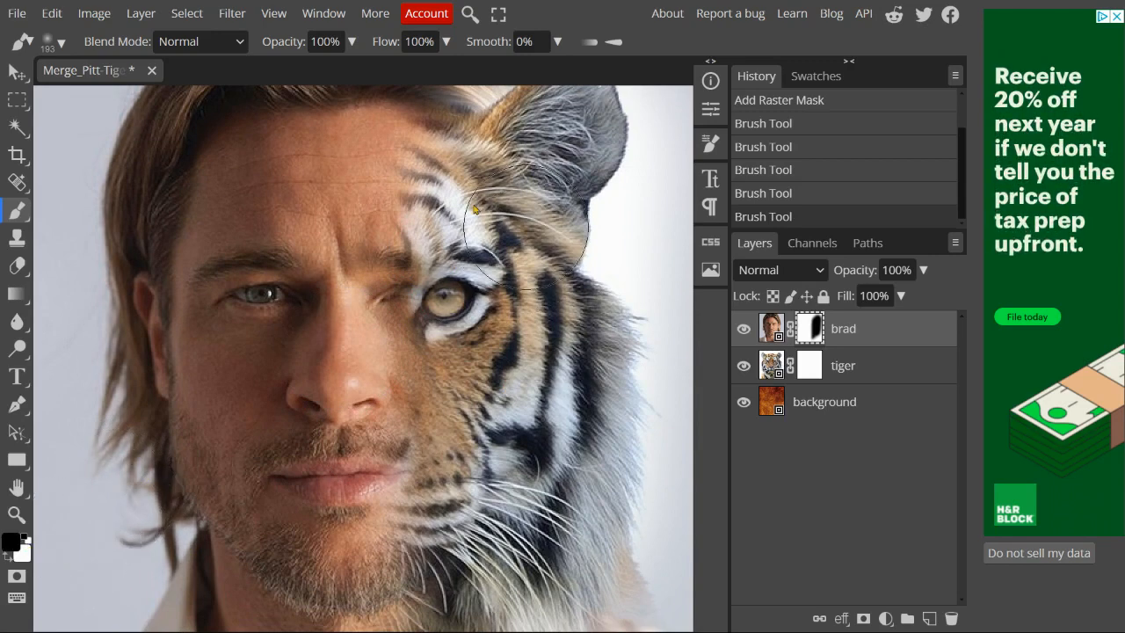
pyautogui.moveTo(409, 180)
pyautogui.mouseDown()
pyautogui.moveTo(422, 208)
pyautogui.moveTo(430, 528)
pyautogui.mouseUp()
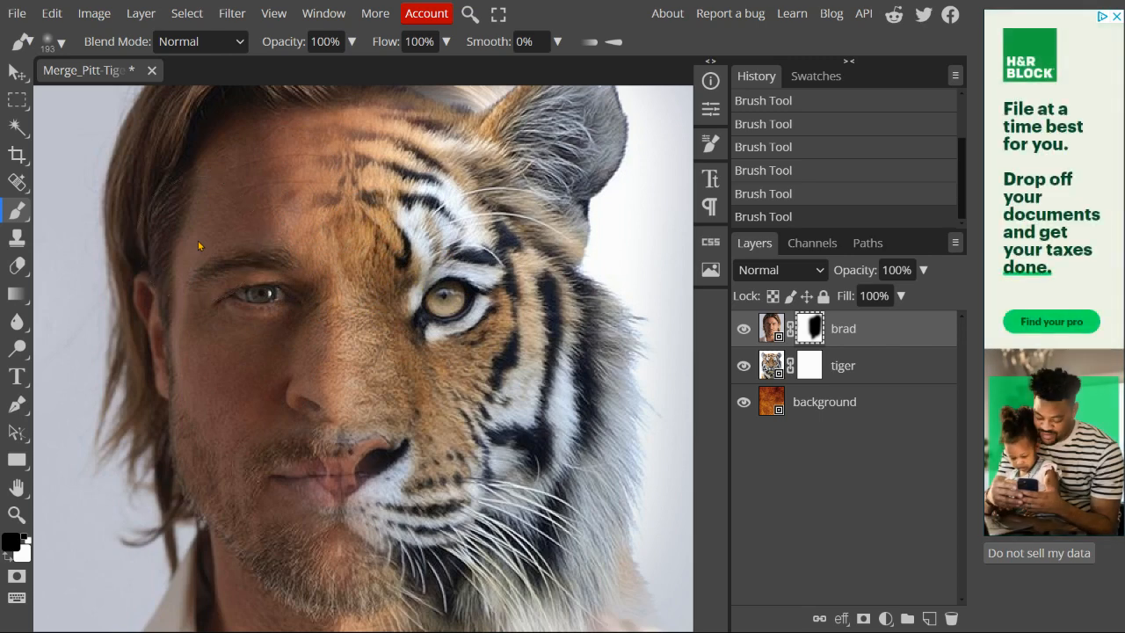
pyautogui.hotkey('ctrl', 'z')
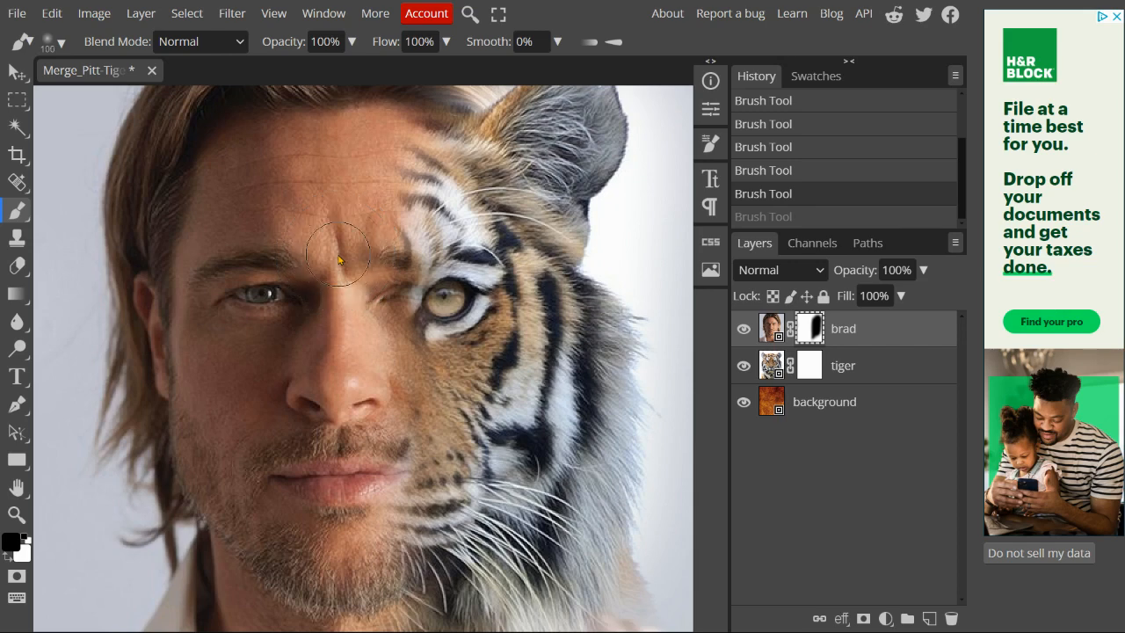
pyautogui.moveTo(357, 138); pyautogui.dragTo(380, 558)
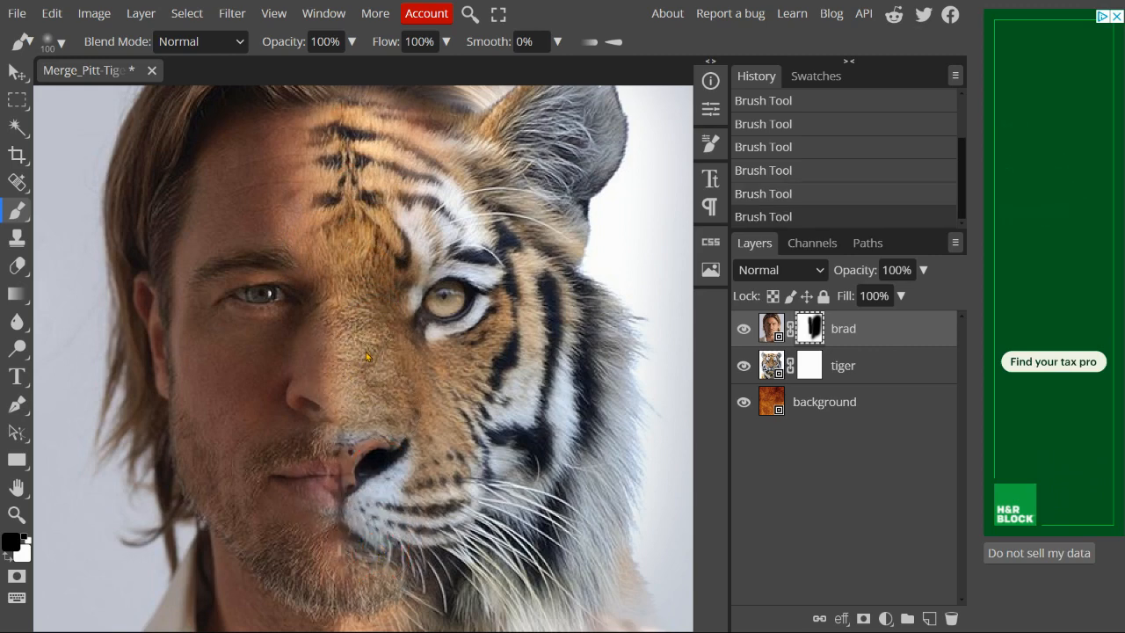
pyautogui.hotkey('ctrl', 'z')
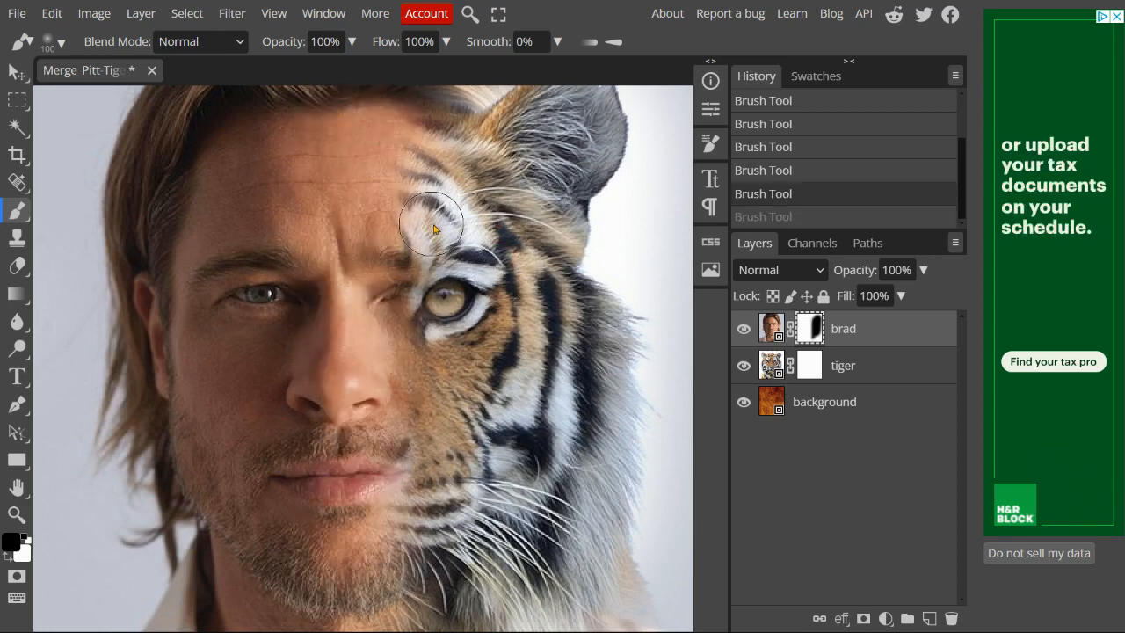
# Paint black with the 100 px brush on the brad mask to reveal the tiger over the whole right half, from hair to shirt.
pyautogui.moveTo(432, 229)
pyautogui.mouseDown()
pyautogui.moveTo(439, 221)
pyautogui.moveTo(440, 437)
pyautogui.mouseUp()
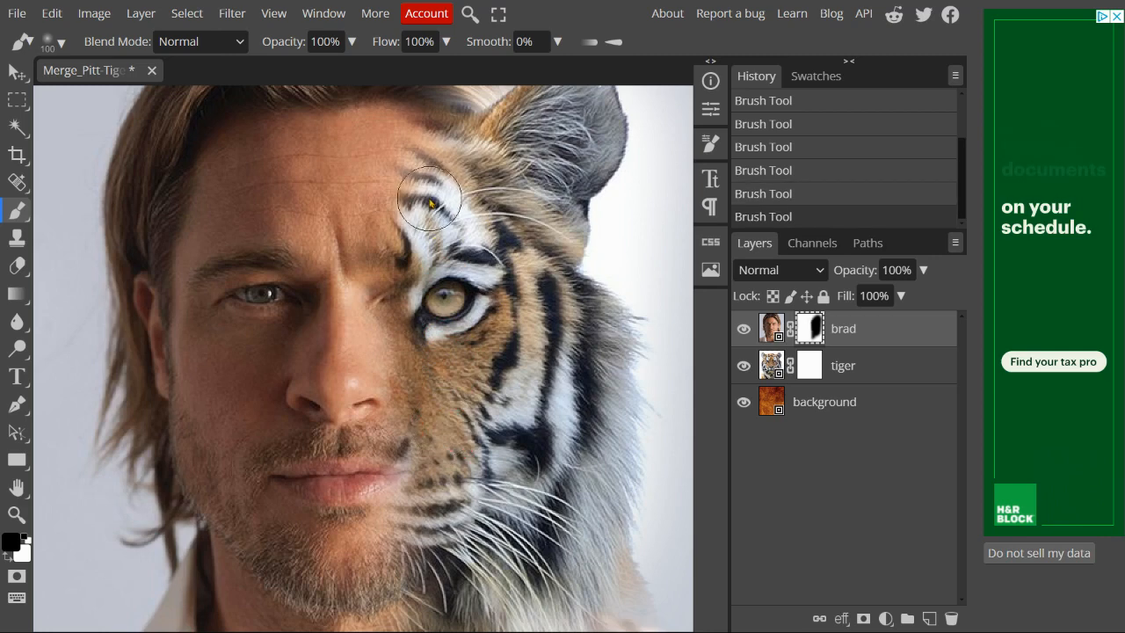
pyautogui.moveTo(404, 172)
pyautogui.mouseDown()
pyautogui.moveTo(402, 444)
pyautogui.moveTo(397, 160)
pyautogui.moveTo(381, 304)
pyautogui.moveTo(387, 499)
pyautogui.moveTo(389, 475)
pyautogui.mouseUp()
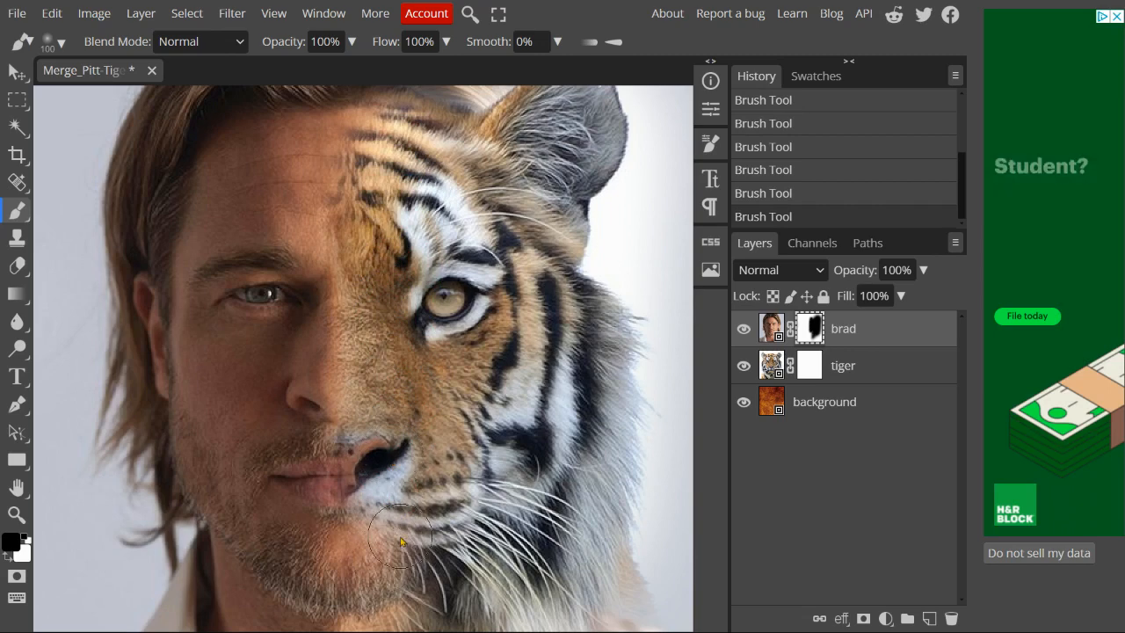
pyautogui.moveTo(402, 528)
pyautogui.mouseDown()
pyautogui.moveTo(396, 321)
pyautogui.moveTo(422, 335)
pyautogui.moveTo(420, 447)
pyautogui.moveTo(414, 293)
pyautogui.moveTo(417, 535)
pyautogui.moveTo(493, 575)
pyautogui.moveTo(571, 562)
pyautogui.moveTo(668, 589)
pyautogui.moveTo(663, 400)
pyautogui.moveTo(615, 317)
pyautogui.moveTo(523, 250)
pyautogui.moveTo(535, 286)
pyautogui.moveTo(514, 264)
pyautogui.mouseUp()
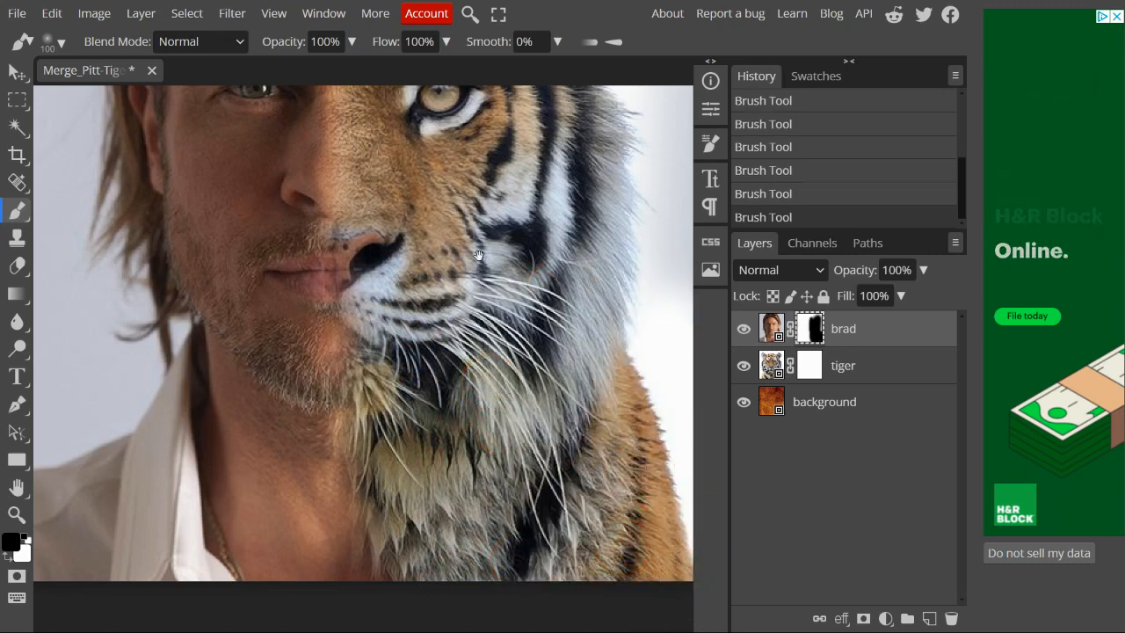
pyautogui.moveTo(488, 205); pyautogui.dragTo(510, 568)
pyautogui.moveTo(611, 473)
pyautogui.mouseDown()
pyautogui.moveTo(646, 333)
pyautogui.moveTo(647, 402)
pyautogui.moveTo(671, 275)
pyautogui.moveTo(713, 321)
pyautogui.moveTo(656, 122)
pyautogui.moveTo(592, 138)
pyautogui.moveTo(535, 181)
pyautogui.moveTo(519, 240)
pyautogui.moveTo(485, 190)
pyautogui.moveTo(424, 195)
pyautogui.moveTo(447, 243)
pyautogui.mouseUp()
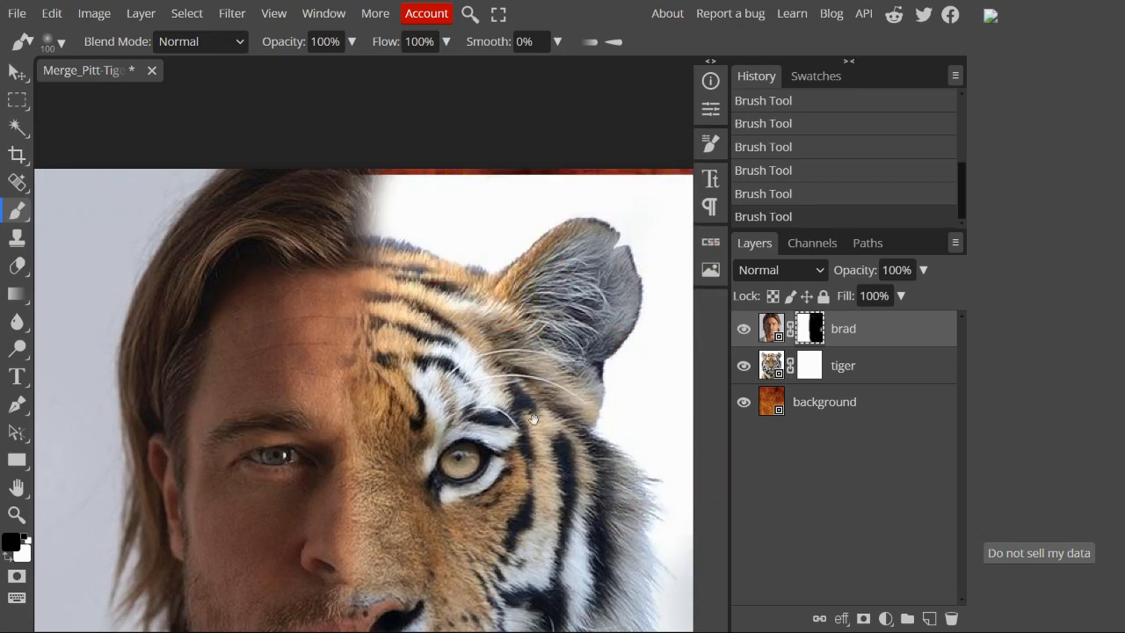
pyautogui.moveTo(536, 422)
pyautogui.mouseDown()
pyautogui.moveTo(548, 372)
pyautogui.moveTo(515, 184)
pyautogui.mouseUp()
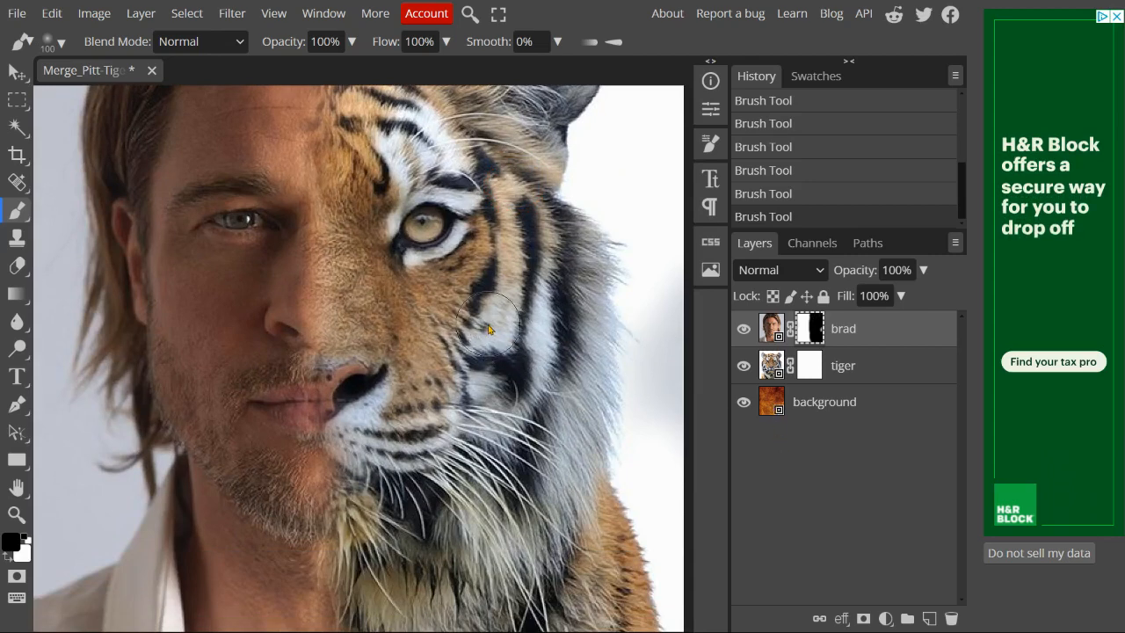
pyautogui.hotkey('ctrl', '-')
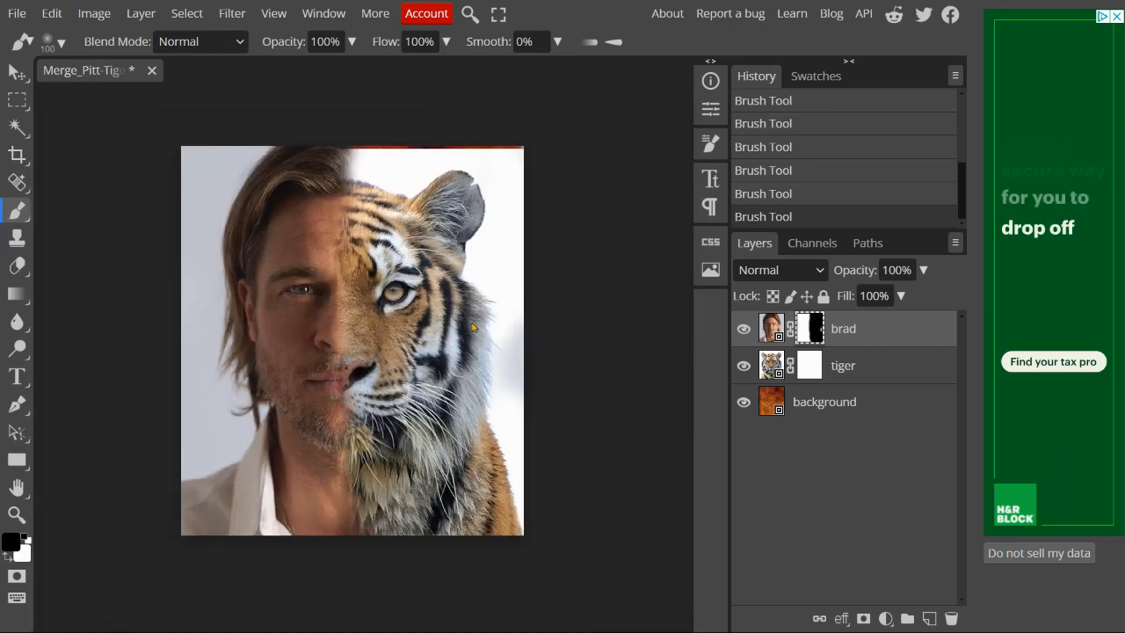
# Paint black on the tiger layer's mask around the ear and along the right edge to reveal the flaming background.
pyautogui.moveTo(743, 333); pyautogui.dragTo(746, 368)
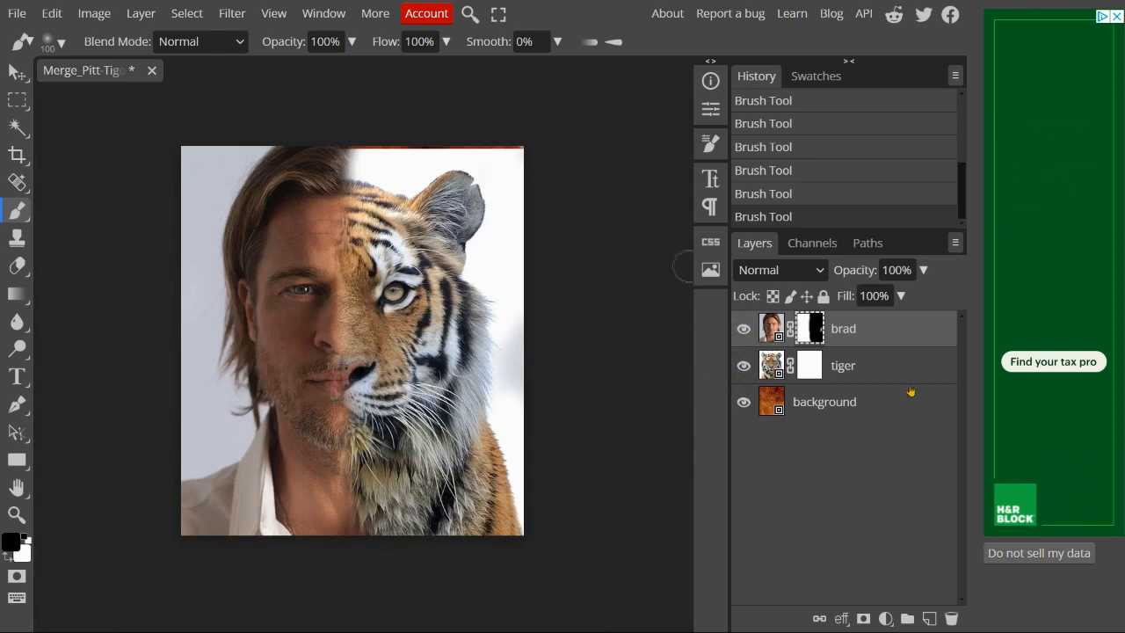
pyautogui.click(812, 368)
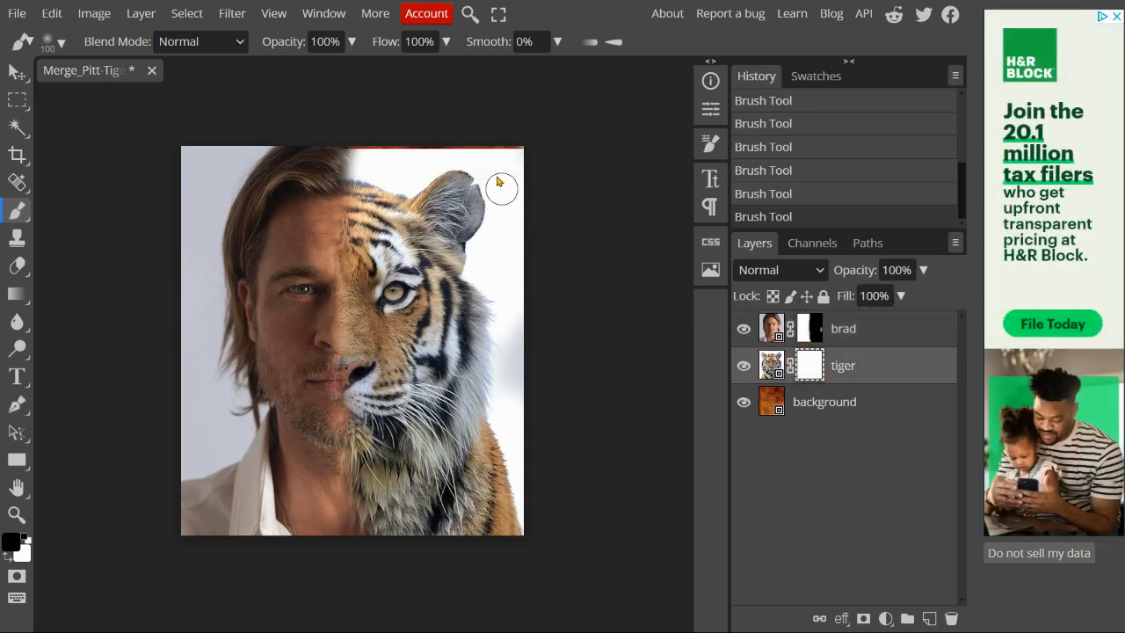
pyautogui.moveTo(496, 168)
pyautogui.mouseDown()
pyautogui.moveTo(518, 163)
pyautogui.moveTo(447, 146)
pyautogui.moveTo(392, 173)
pyautogui.moveTo(354, 162)
pyautogui.moveTo(534, 147)
pyautogui.moveTo(521, 211)
pyautogui.moveTo(515, 178)
pyautogui.moveTo(528, 232)
pyautogui.moveTo(508, 258)
pyautogui.moveTo(502, 244)
pyautogui.moveTo(505, 276)
pyautogui.moveTo(533, 152)
pyautogui.moveTo(530, 326)
pyautogui.moveTo(509, 319)
pyautogui.moveTo(527, 475)
pyautogui.moveTo(519, 319)
pyautogui.moveTo(522, 394)
pyautogui.moveTo(517, 387)
pyautogui.mouseUp()
pyautogui.moveTo(517, 330)
pyautogui.mouseDown()
pyautogui.moveTo(518, 313)
pyautogui.moveTo(532, 421)
pyautogui.moveTo(509, 374)
pyautogui.mouseUp()
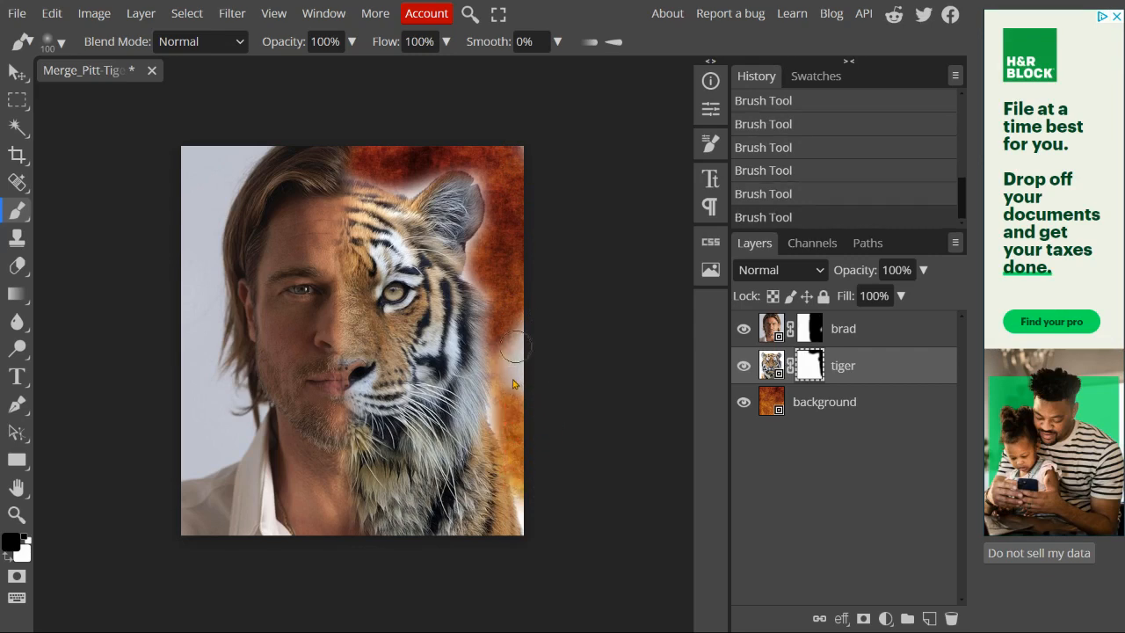
# Paint black on the brad mask along the image's right edge to clear the leftover pale patch beside the tiger's fur.
pyautogui.hotkey('ctrl', '+')
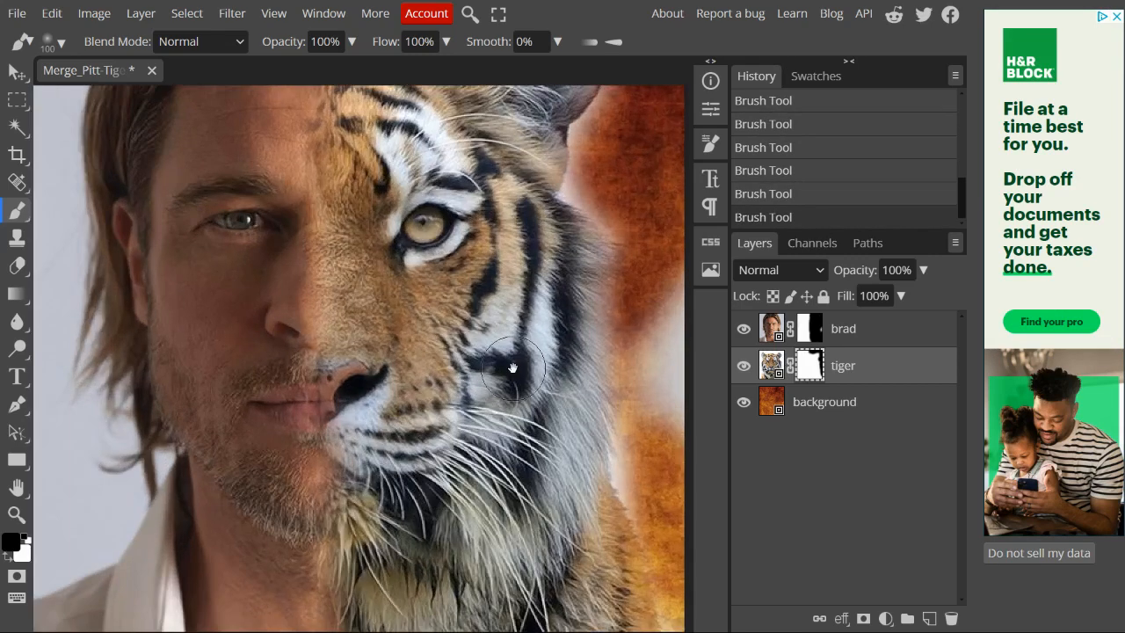
pyautogui.moveTo(513, 367); pyautogui.dragTo(284, 269)
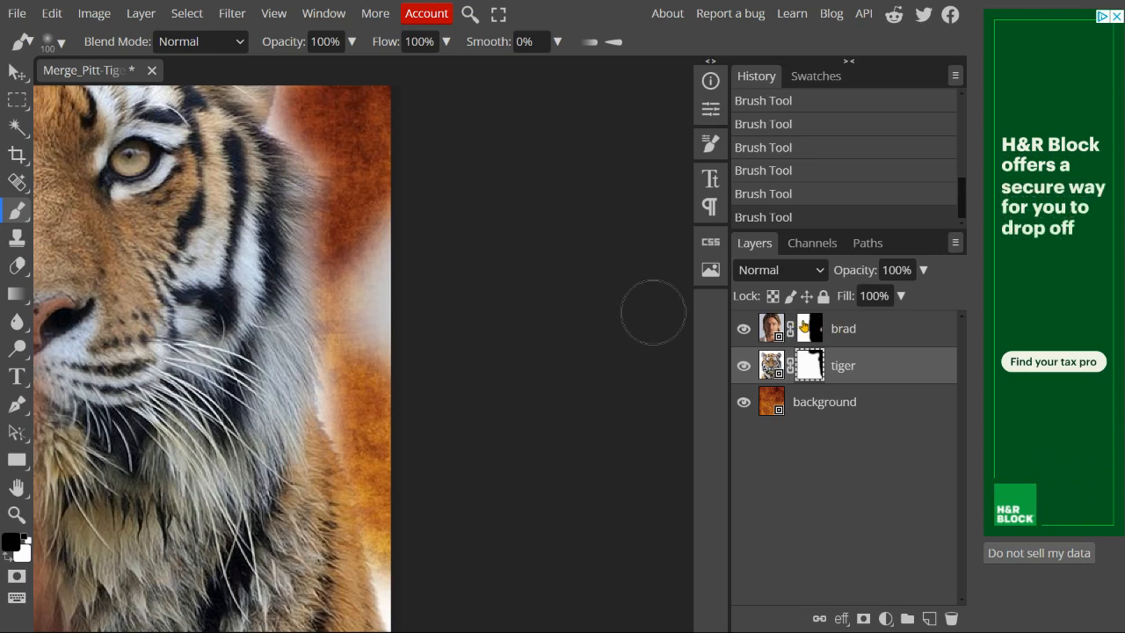
pyautogui.click(809, 331)
pyautogui.moveTo(398, 224)
pyautogui.mouseDown()
pyautogui.moveTo(390, 207)
pyautogui.moveTo(382, 369)
pyautogui.moveTo(372, 158)
pyautogui.moveTo(381, 512)
pyautogui.mouseUp()
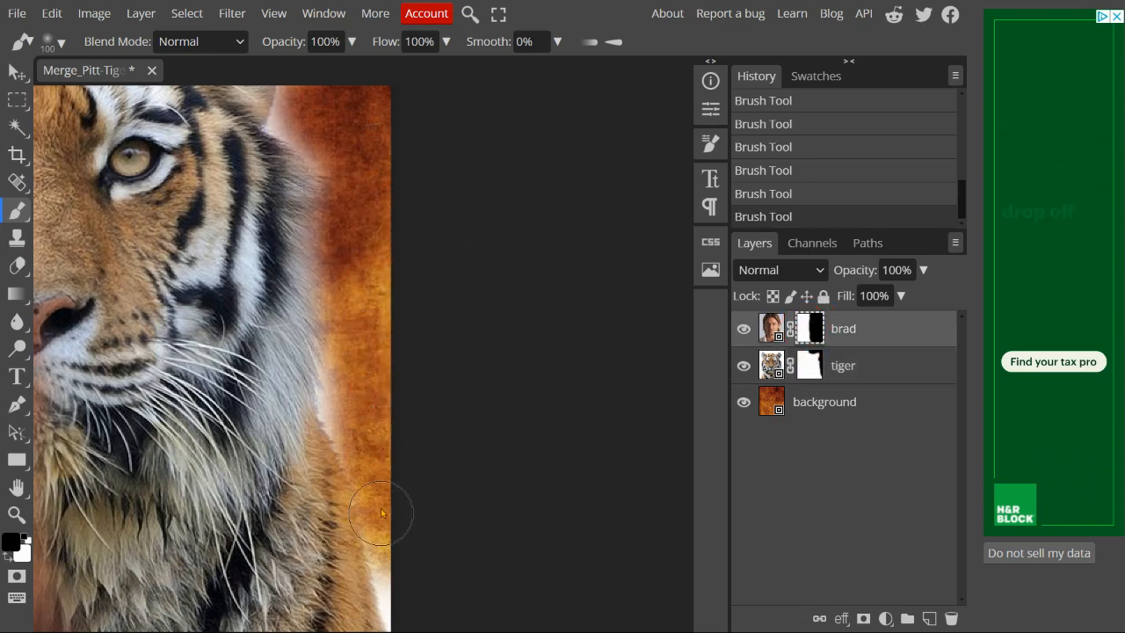
pyautogui.moveTo(352, 395); pyautogui.dragTo(518, 333)
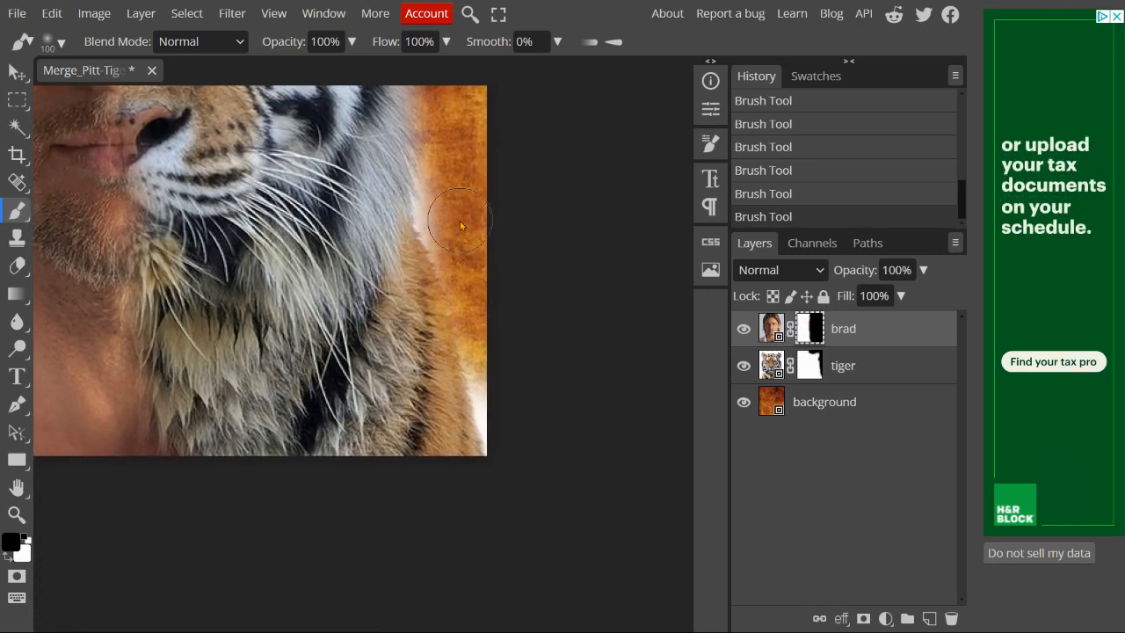
# Paint black on the brad mask and the tiger mask along the lower right edge to reveal the flaming background beside the fur.
pyautogui.moveTo(460, 226)
pyautogui.mouseDown()
pyautogui.moveTo(495, 266)
pyautogui.moveTo(492, 365)
pyautogui.moveTo(504, 409)
pyautogui.moveTo(536, 431)
pyautogui.mouseUp()
pyautogui.hotkey('alt', '[')
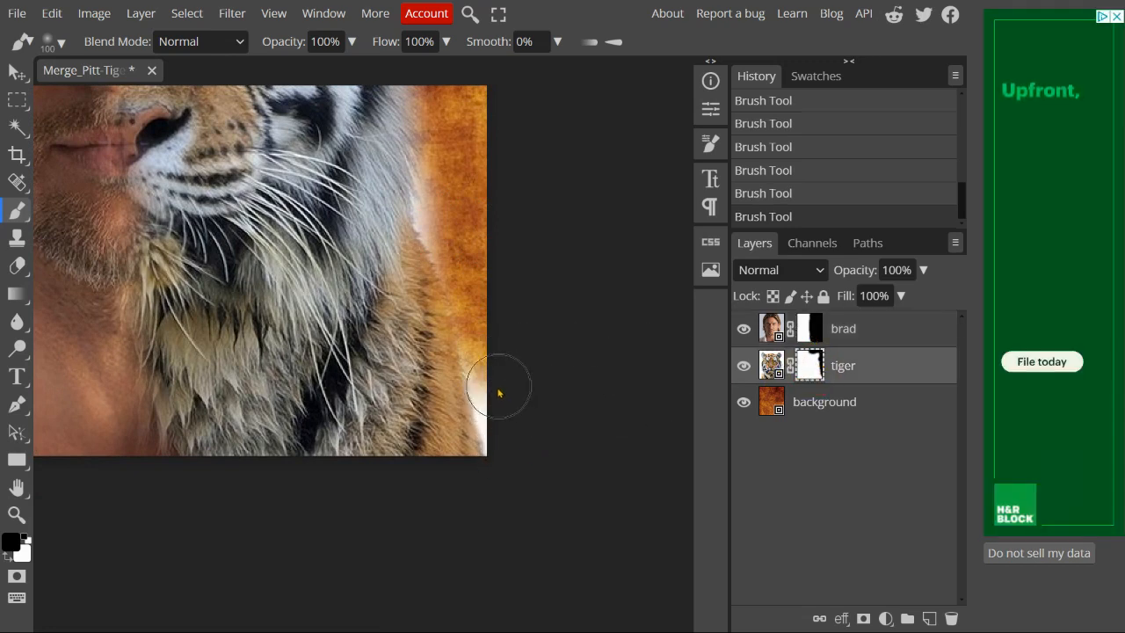
pyautogui.moveTo(503, 400)
pyautogui.mouseDown()
pyautogui.moveTo(515, 441)
pyautogui.moveTo(515, 358)
pyautogui.moveTo(494, 234)
pyautogui.moveTo(470, 206)
pyautogui.mouseUp()
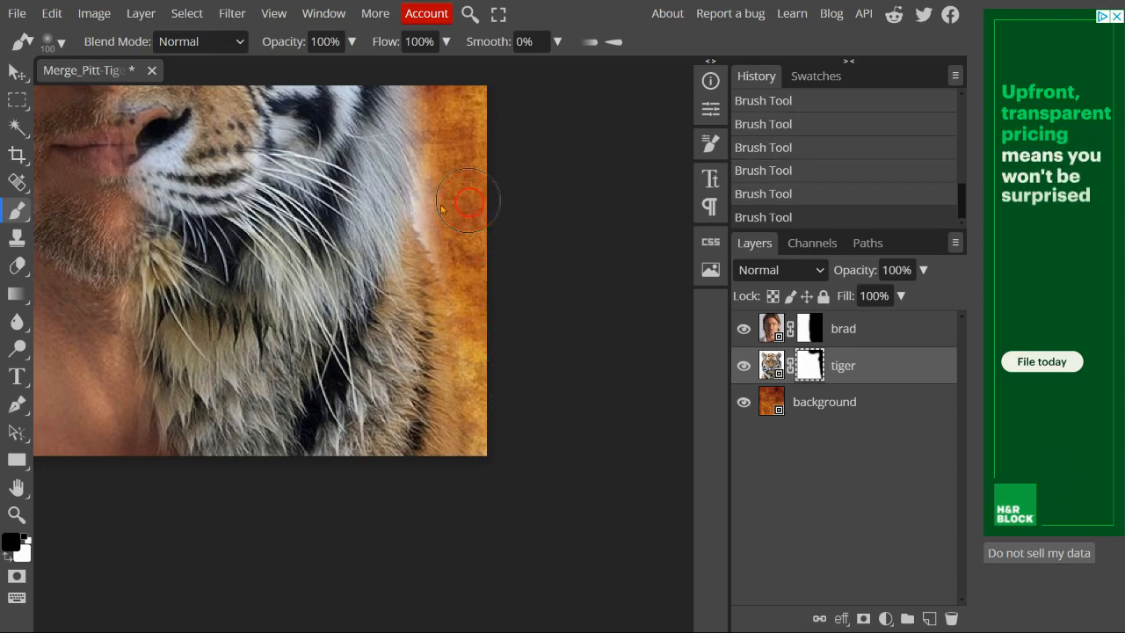
# Hide the brad layer and reduce the brush to 20 px for detail work on the tiger's right cheek edge.
pyautogui.moveTo(414, 184)
pyautogui.mouseDown()
pyautogui.moveTo(459, 326)
pyautogui.moveTo(383, 409)
pyautogui.mouseUp()
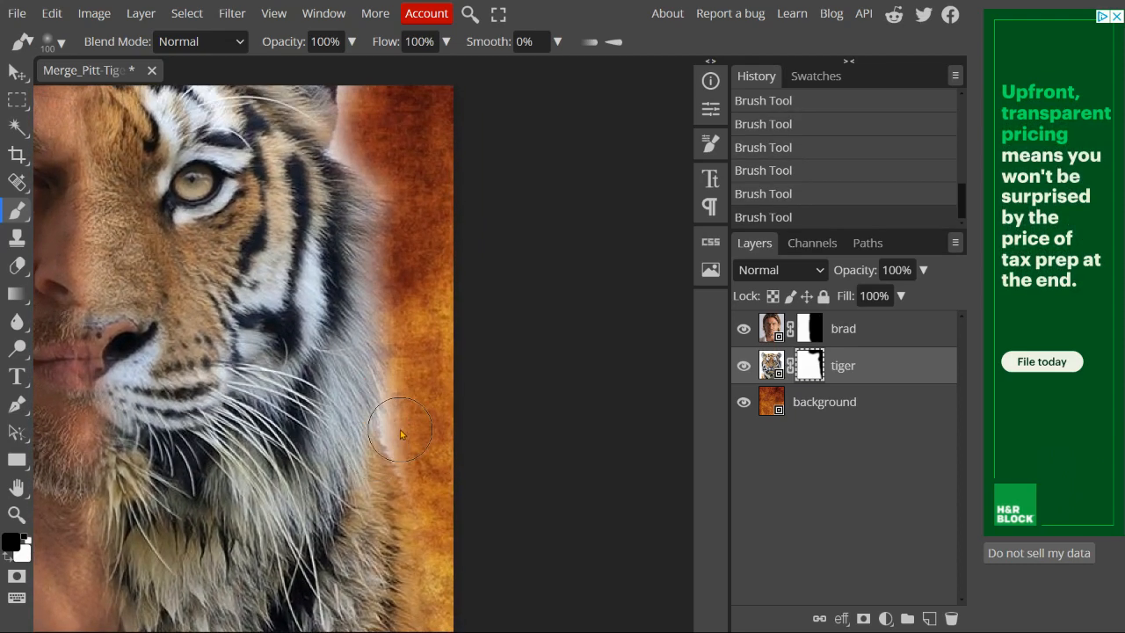
pyautogui.scroll(3, 400, 434)
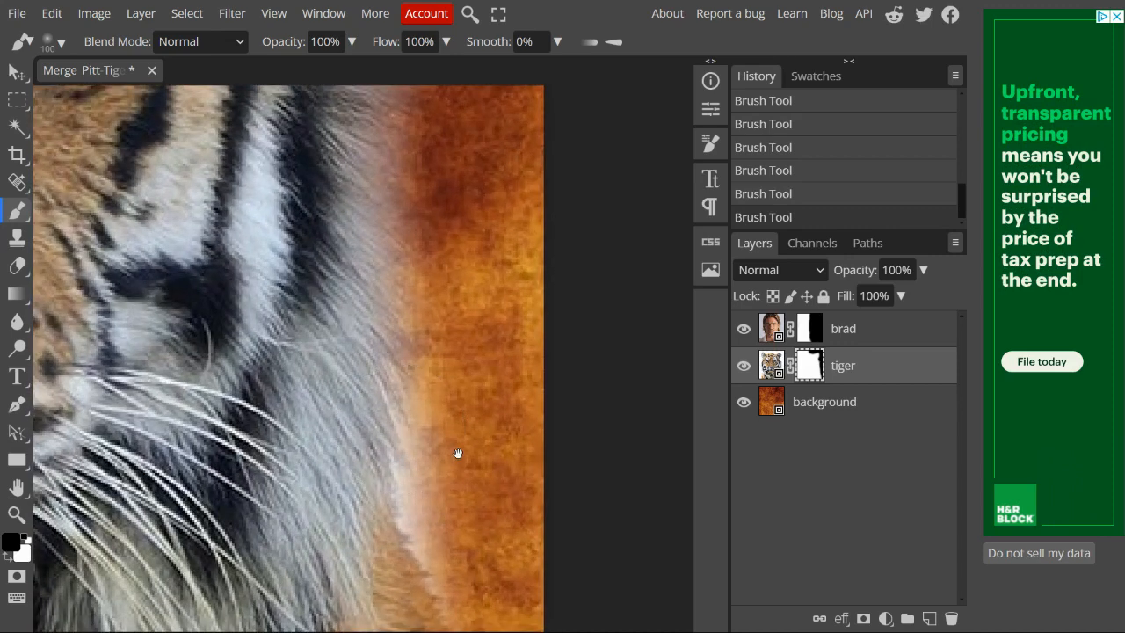
pyautogui.moveTo(458, 453); pyautogui.dragTo(417, 315)
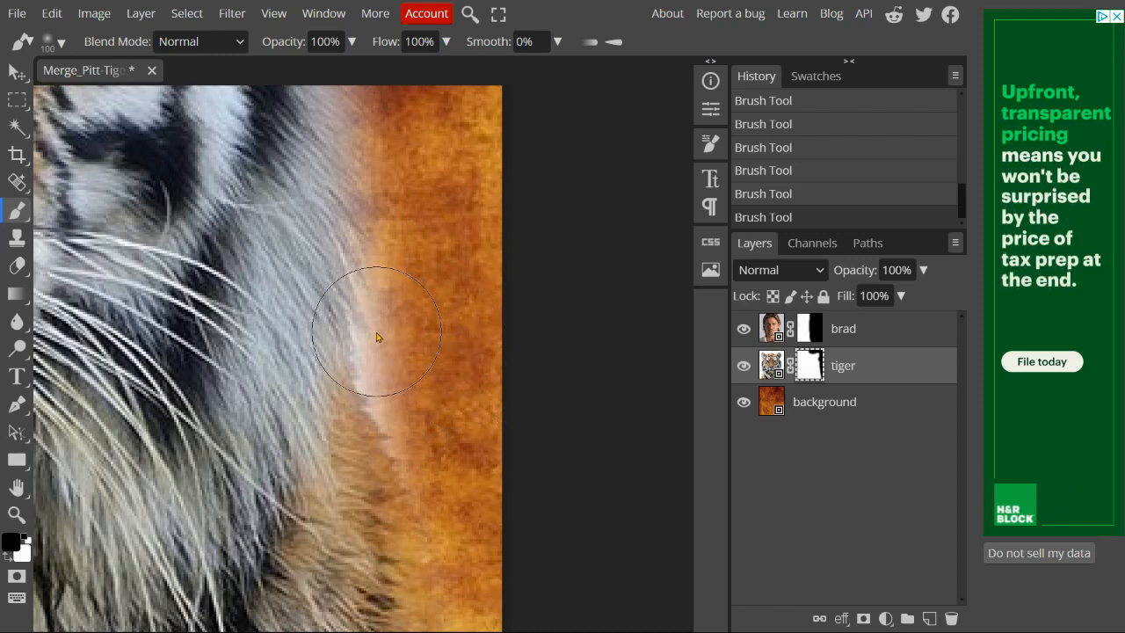
pyautogui.press('[')
pyautogui.press('[')
pyautogui.press('[')
pyautogui.press('[')
pyautogui.press('[')
pyautogui.press('[')
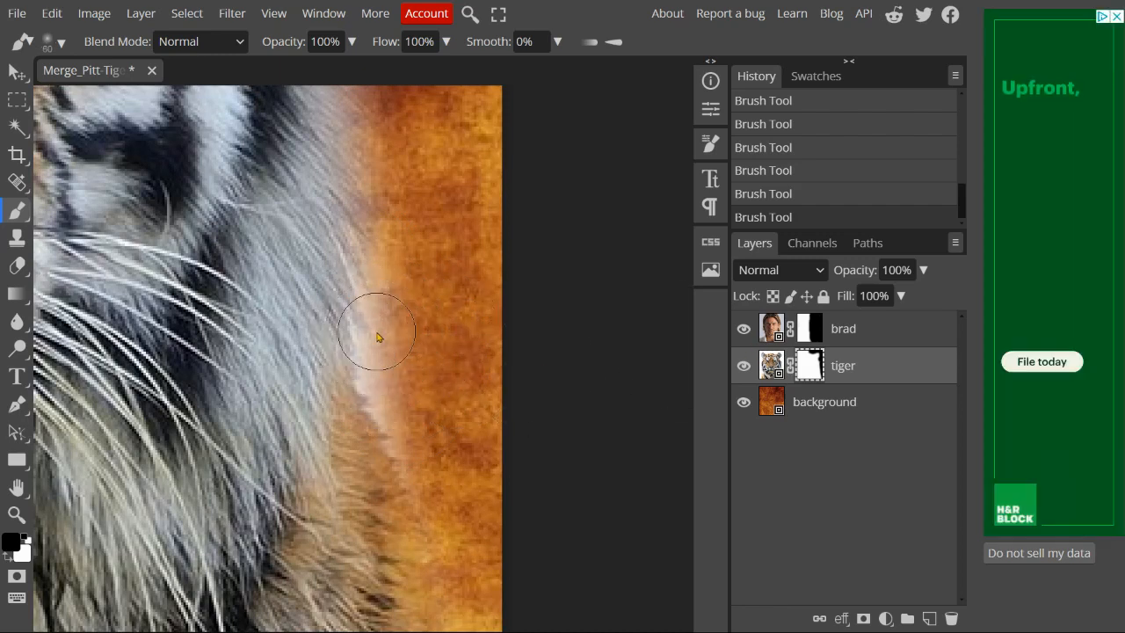
pyautogui.press('[')
pyautogui.press('[')
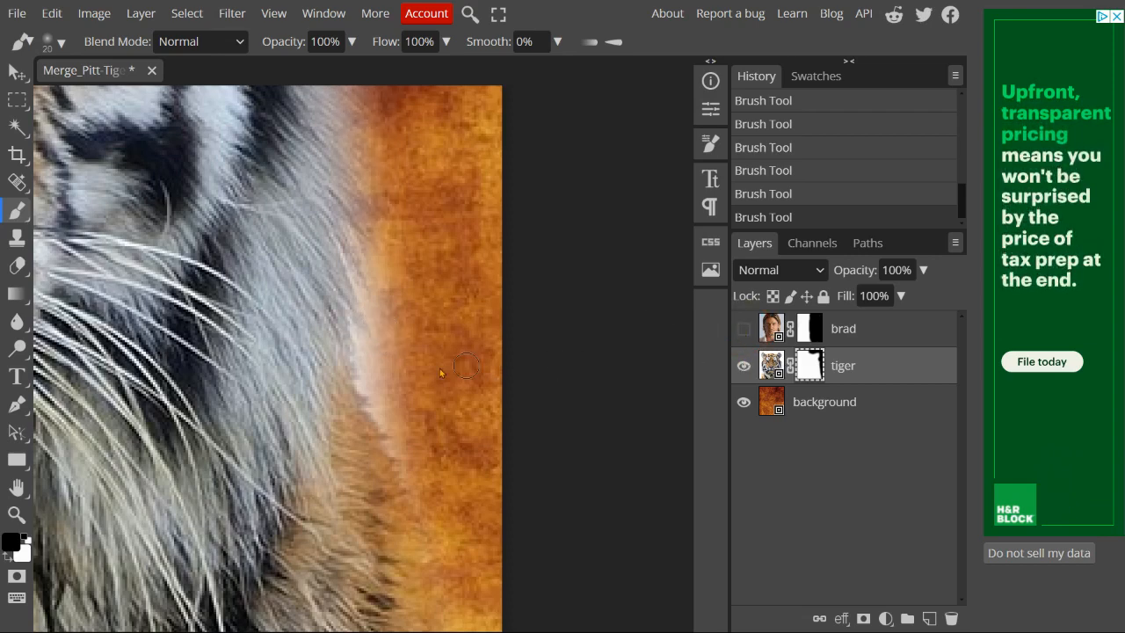
# Try an 8 px black stroke on the tiger mask across the pale fringe of the cheek fur and undo it.
pyautogui.moveTo(386, 359); pyautogui.dragTo(369, 272)
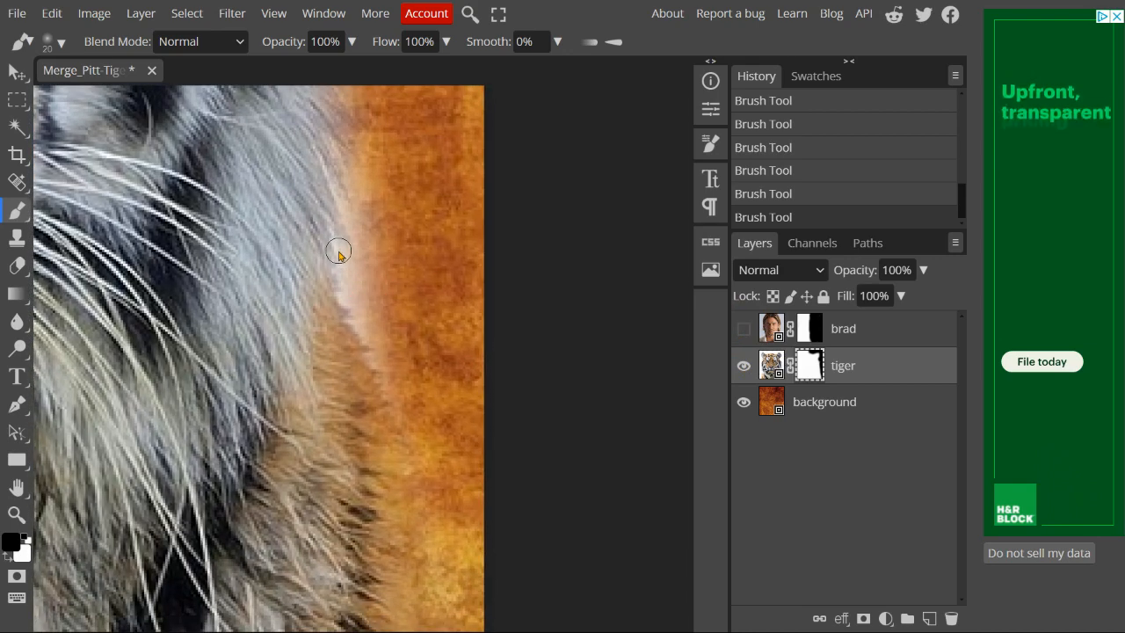
pyautogui.scroll(2, 340, 255)
pyautogui.scroll(1, 339, 255)
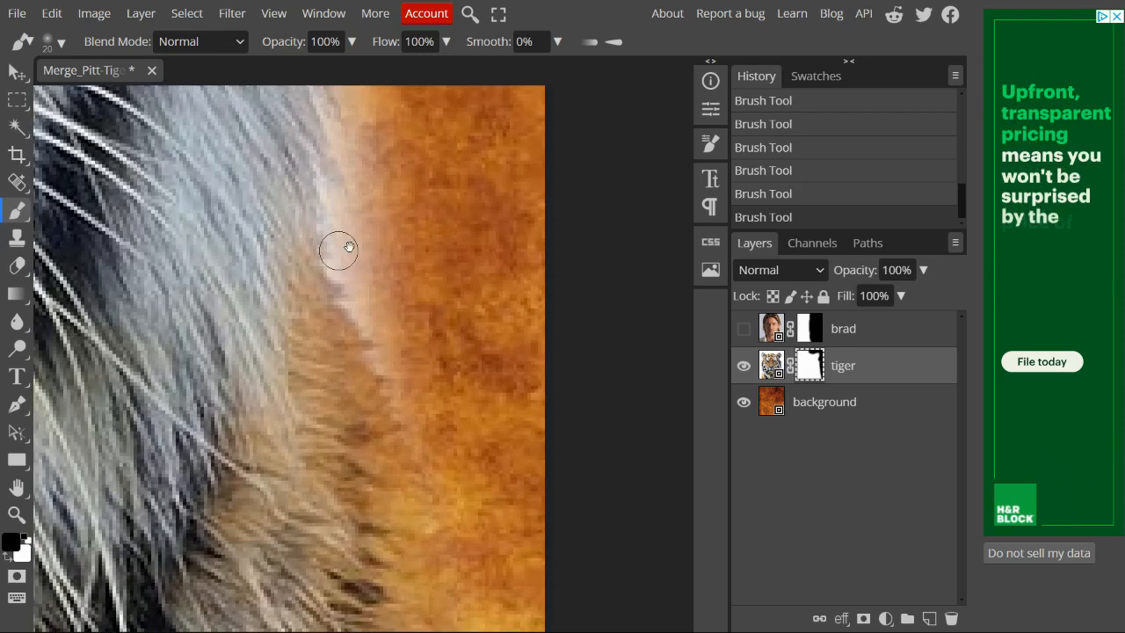
pyautogui.scroll(1, 352, 295)
pyautogui.moveTo(353, 296); pyautogui.dragTo(354, 295)
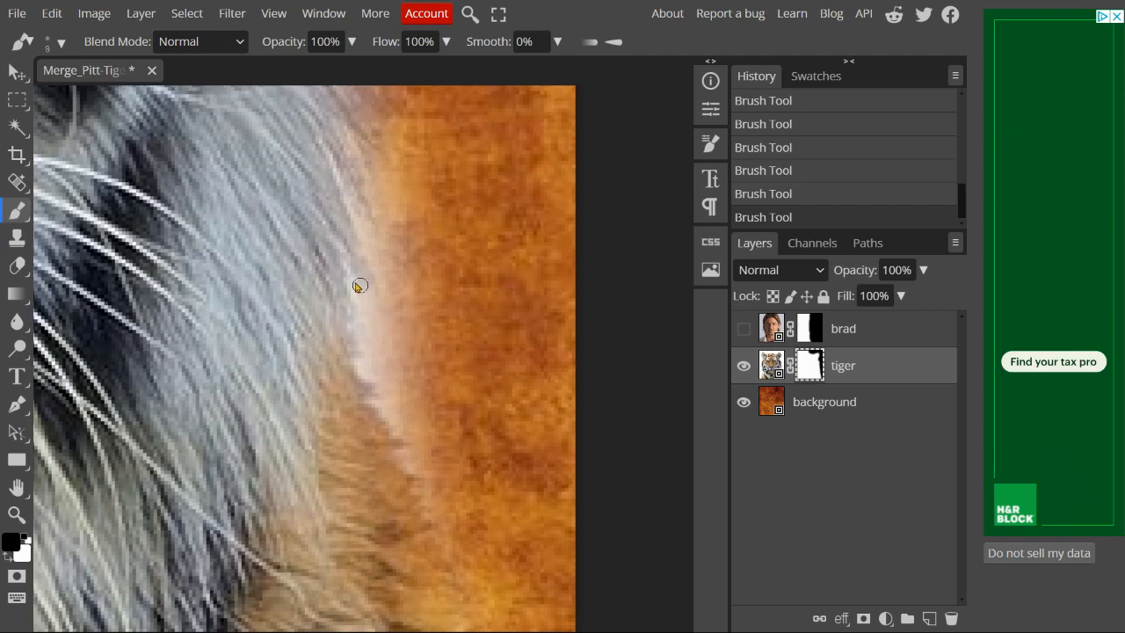
pyautogui.moveTo(349, 272); pyautogui.dragTo(393, 344)
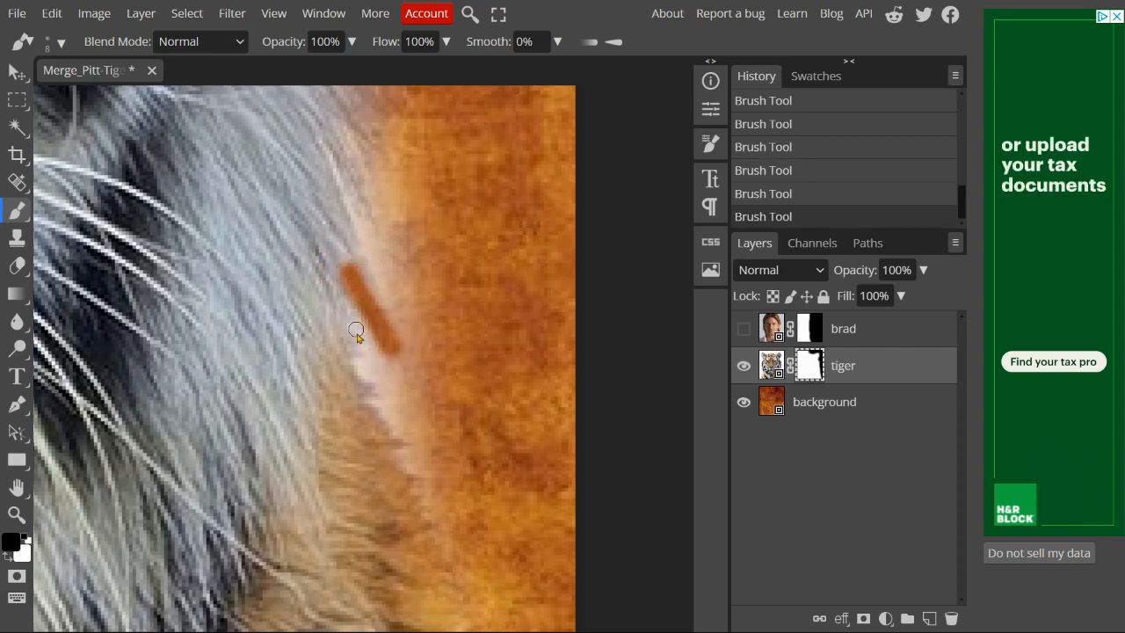
pyautogui.hotkey('ctrl', 'z')
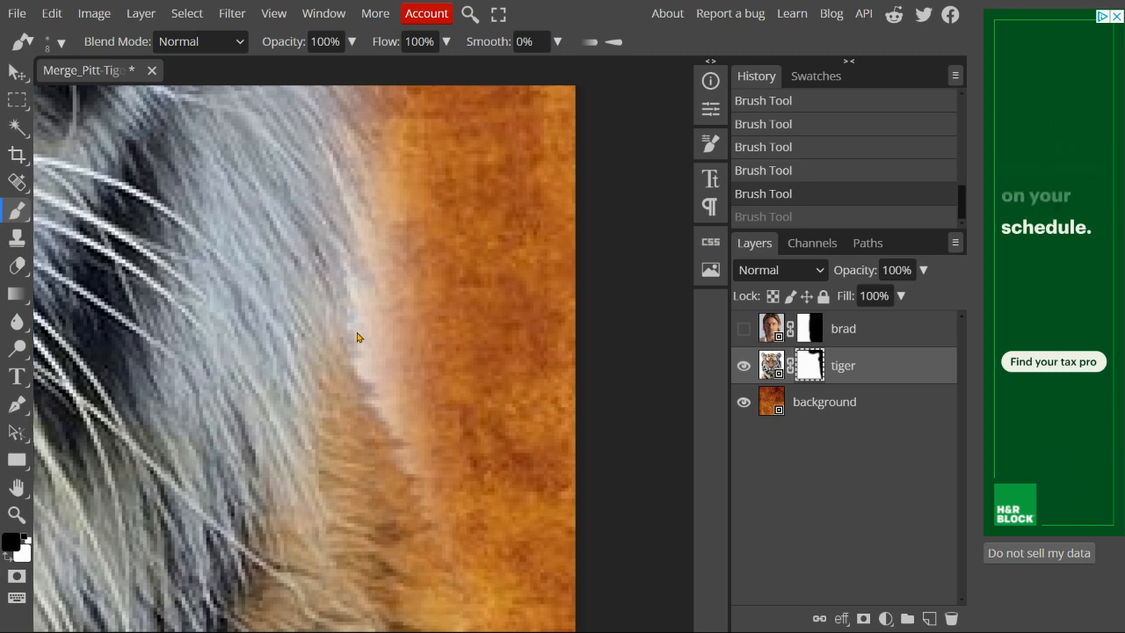
# Paint short black hair-like strokes with a 3 px brush on the tiger mask down the pale fringe of the cheek fur.
pyautogui.scroll(-1, 357, 335)
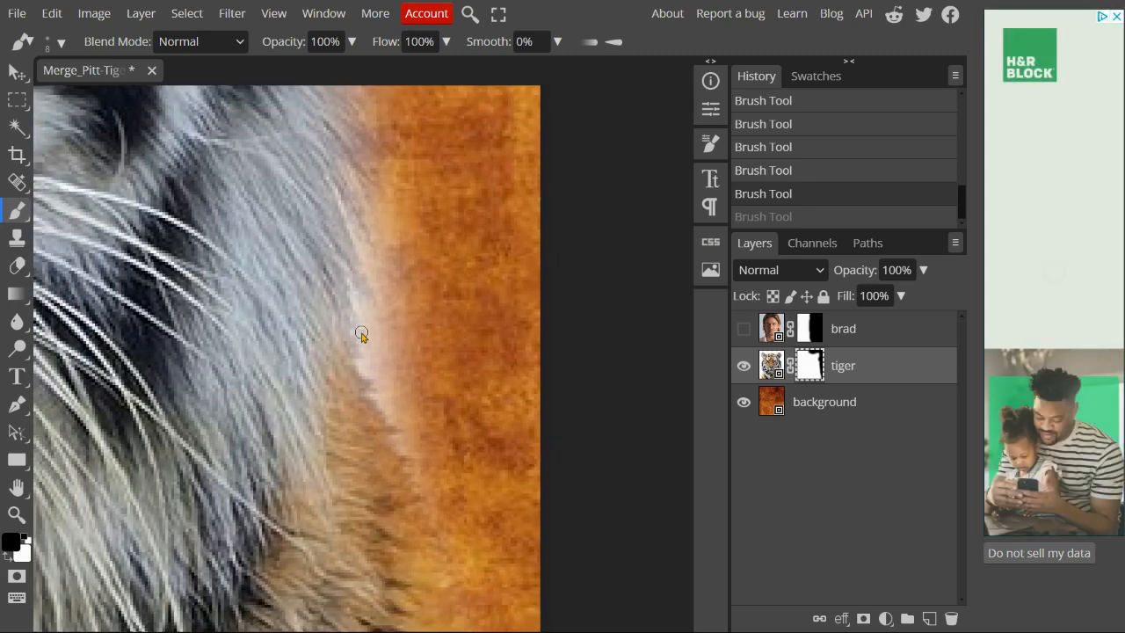
pyautogui.press('[')
pyautogui.press('[')
pyautogui.press('[')
pyautogui.press('[')
pyautogui.press('[')
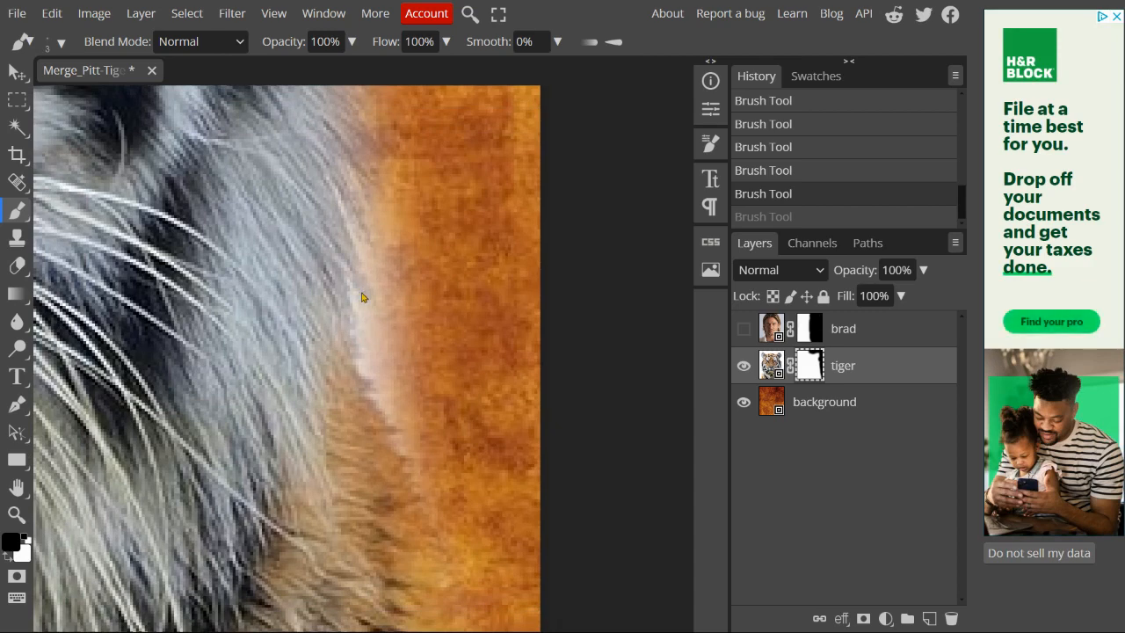
pyautogui.scroll(1, 361, 297)
pyautogui.scroll(1, 361, 297)
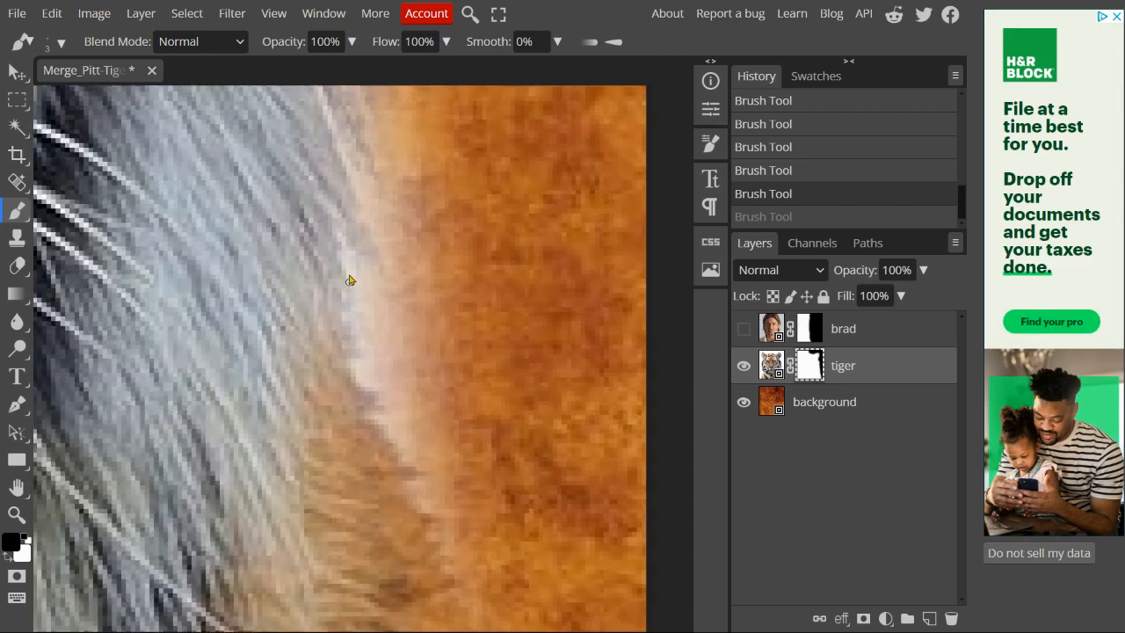
pyautogui.moveTo(347, 262); pyautogui.dragTo(387, 295)
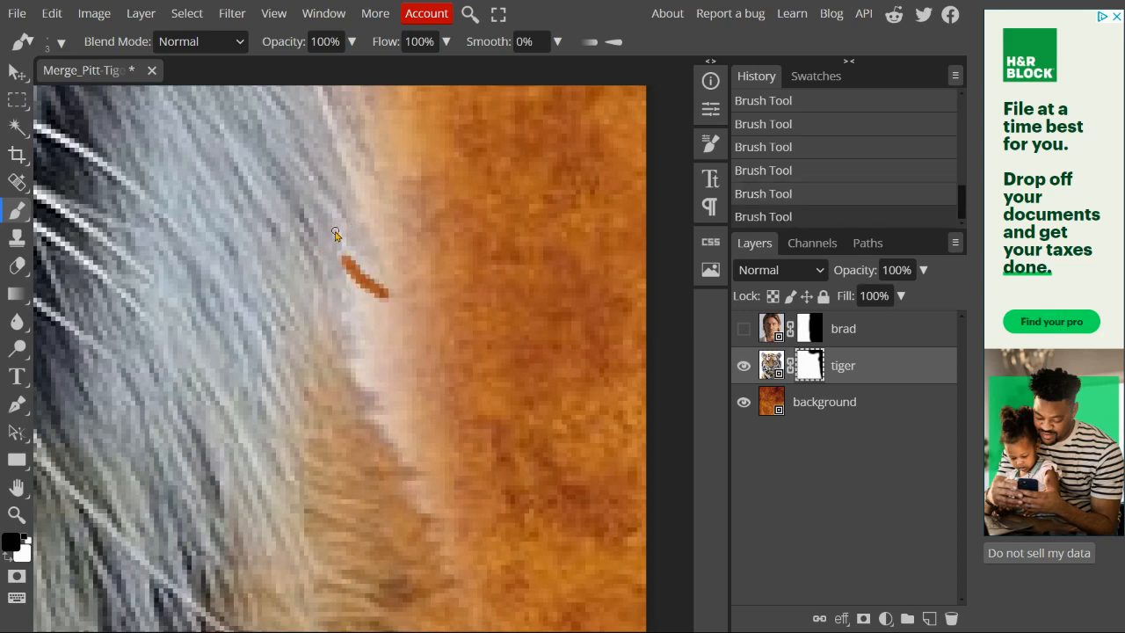
pyautogui.click(336, 236)
pyautogui.moveTo(337, 236); pyautogui.dragTo(470, 307)
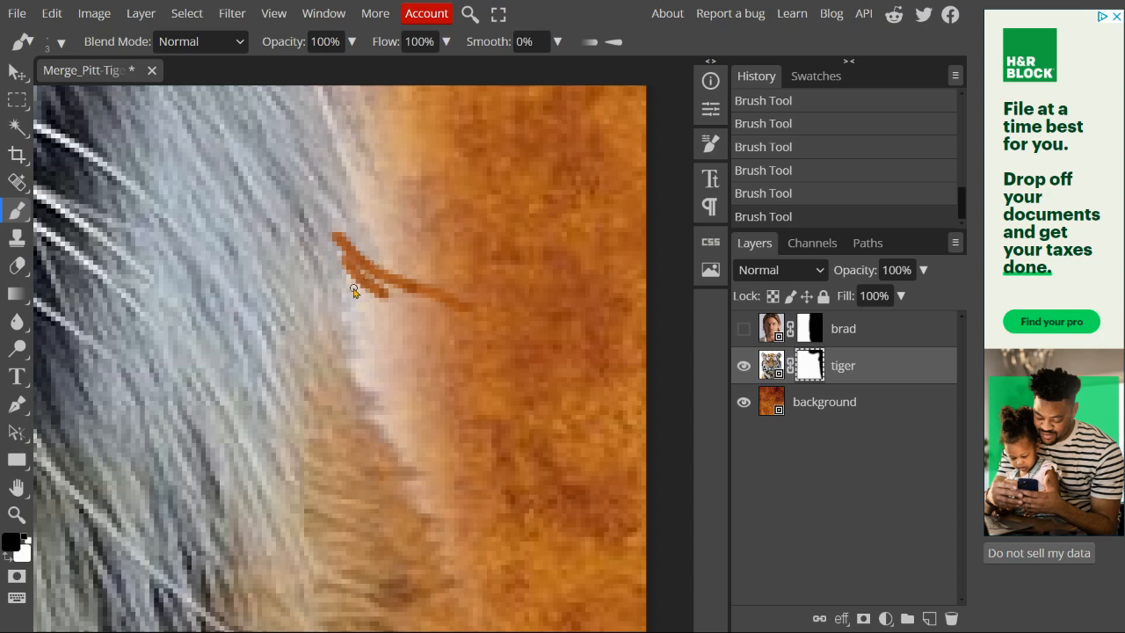
pyautogui.moveTo(347, 276); pyautogui.dragTo(409, 332)
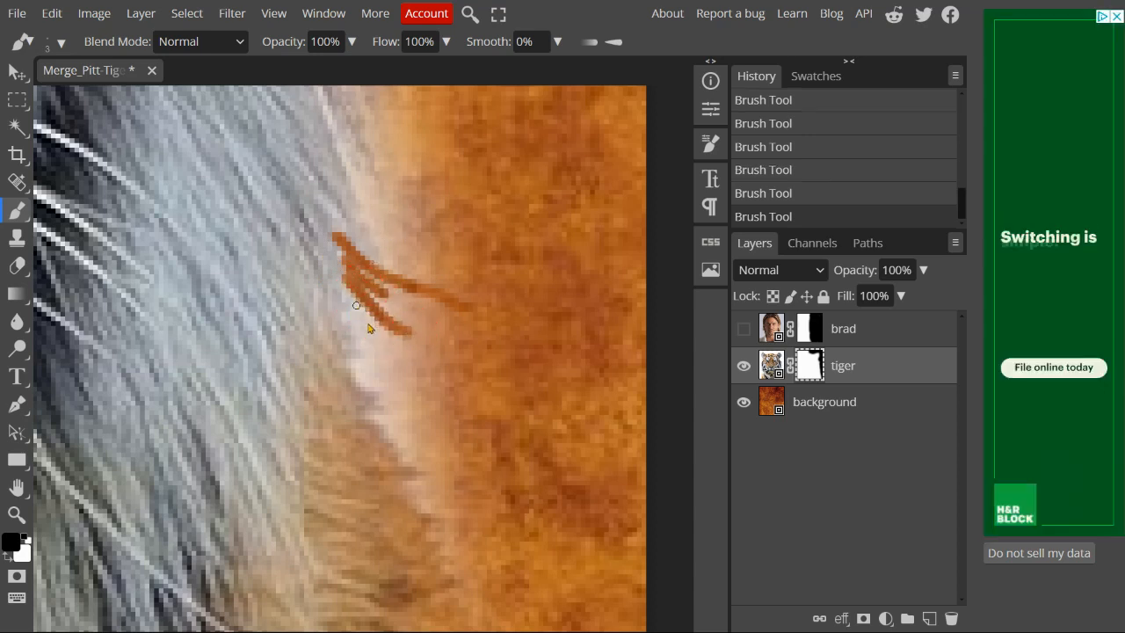
pyautogui.moveTo(350, 307)
pyautogui.mouseDown()
pyautogui.moveTo(391, 378)
pyautogui.moveTo(356, 345)
pyautogui.moveTo(401, 382)
pyautogui.moveTo(352, 358)
pyautogui.moveTo(395, 382)
pyautogui.moveTo(360, 377)
pyautogui.moveTo(423, 402)
pyautogui.mouseUp()
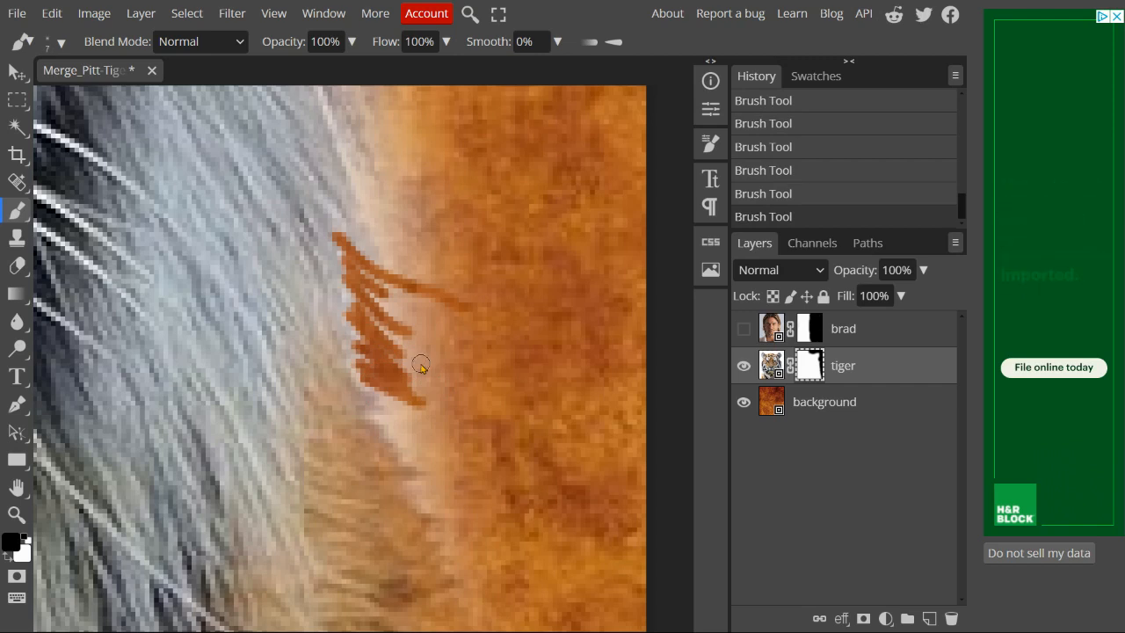
# Try clearing the pale fringe beside the hair strokes with a soft 50 px brush on the tiger mask and undo it.
pyautogui.press(']')
pyautogui.press(']')
pyautogui.press(']')
pyautogui.press(']')
pyautogui.press(']')
pyautogui.press(']')
pyautogui.press(']')
pyautogui.moveTo(421, 362)
pyautogui.mouseDown()
pyautogui.moveTo(431, 313)
pyautogui.moveTo(472, 231)
pyautogui.mouseUp()
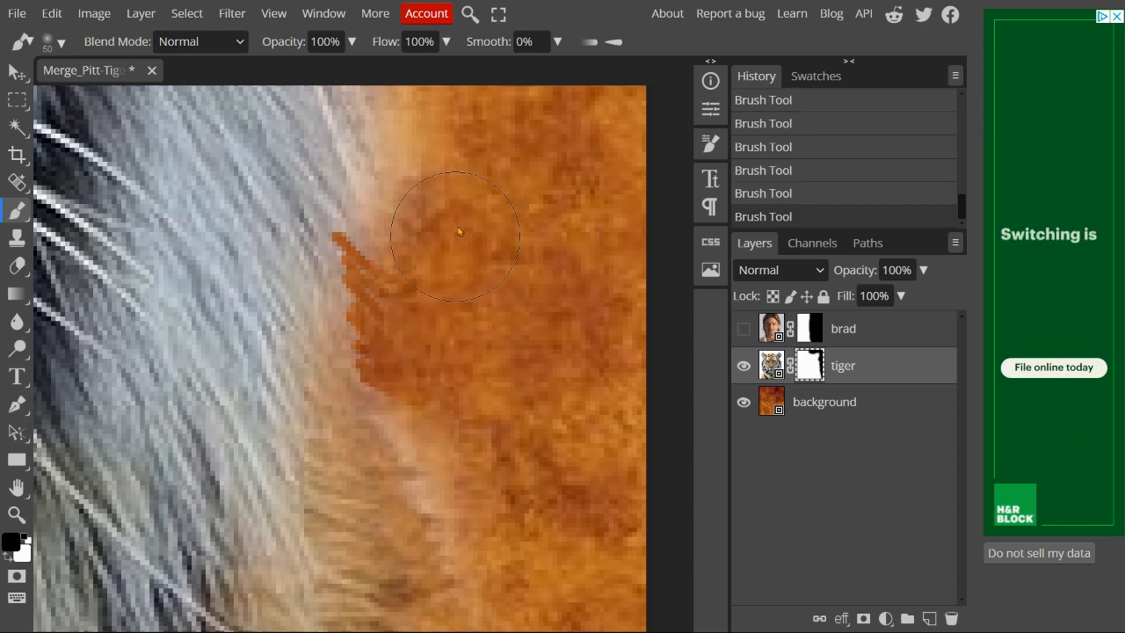
pyautogui.hotkey('ctrl', 'z')
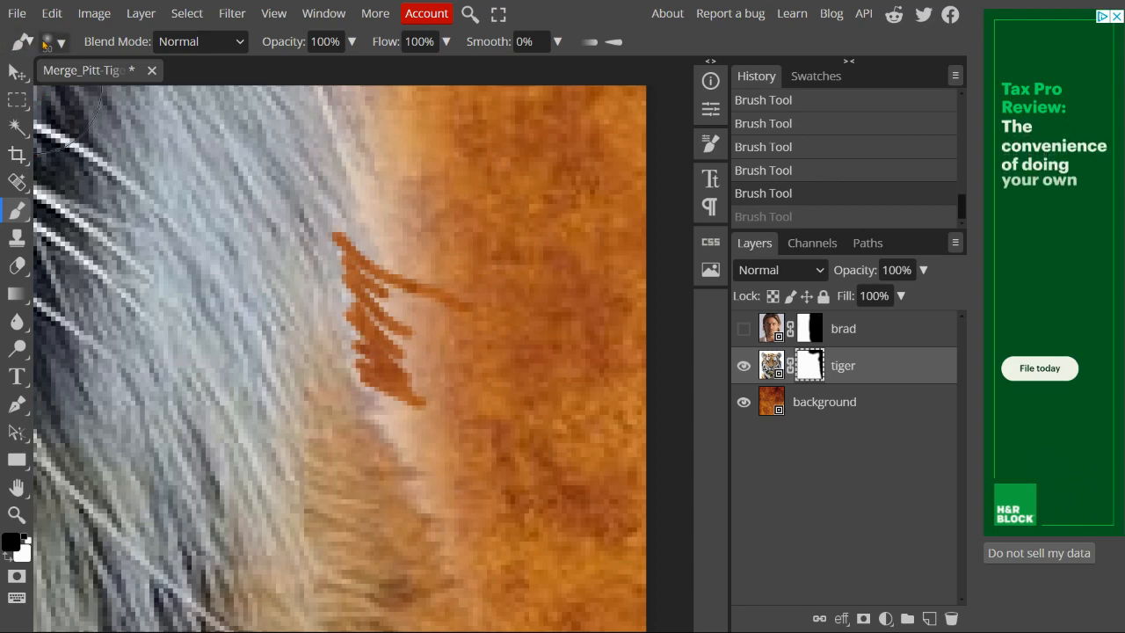
# Paint out the pale fringe on the tiger mask beside the cheek fur with a hard round 50 px brush at 100% hardness.
pyautogui.click(47, 43)
pyautogui.click(90, 180)
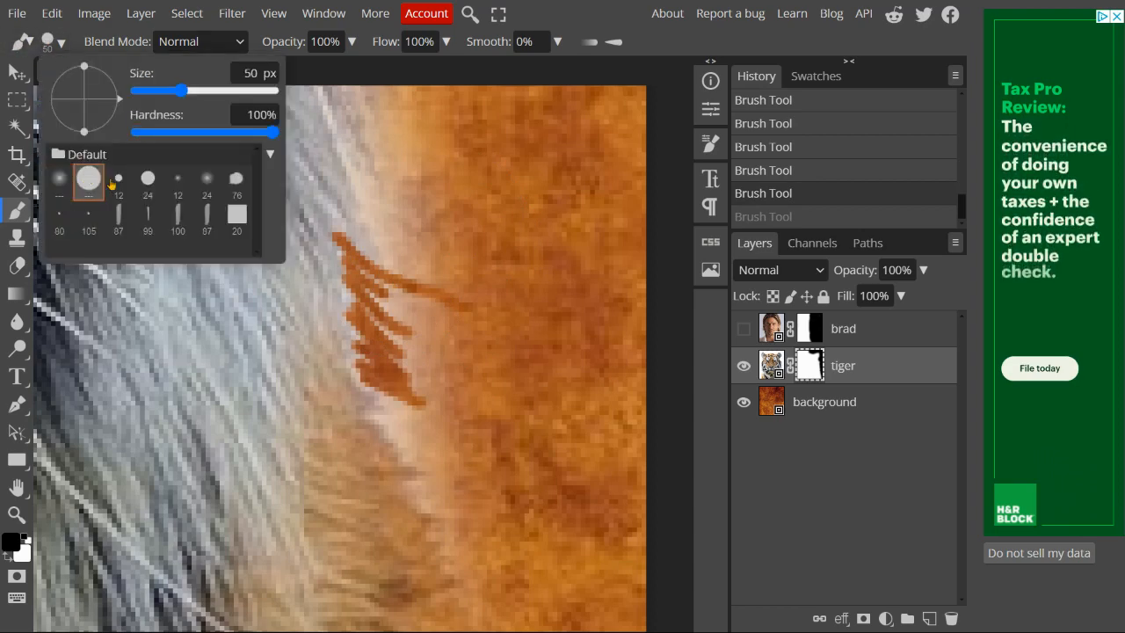
pyautogui.moveTo(512, 275)
pyautogui.mouseDown()
pyautogui.moveTo(526, 352)
pyautogui.moveTo(514, 351)
pyautogui.moveTo(502, 256)
pyautogui.moveTo(513, 314)
pyautogui.moveTo(495, 331)
pyautogui.moveTo(477, 322)
pyautogui.mouseUp()
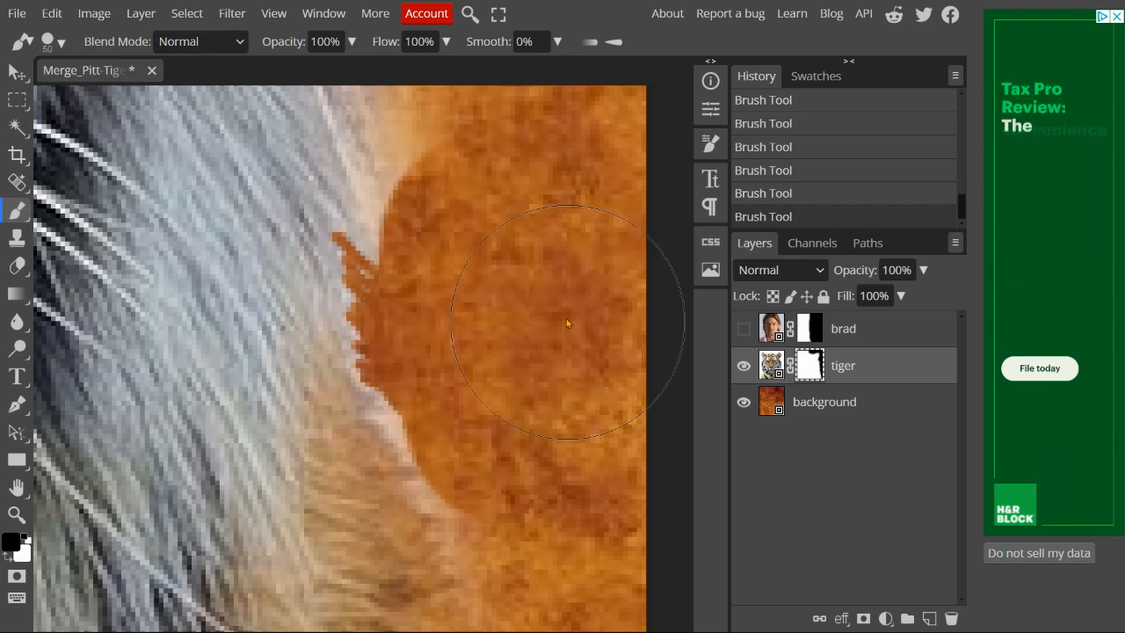
pyautogui.moveTo(512, 226); pyautogui.dragTo(505, 567)
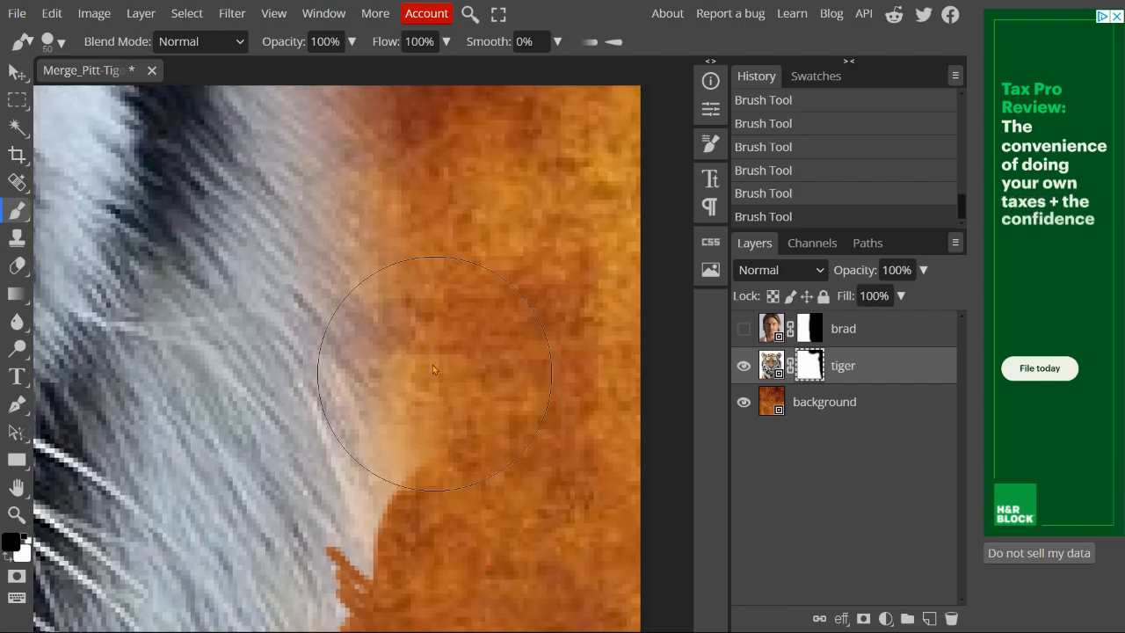
pyautogui.moveTo(432, 369)
pyautogui.mouseDown()
pyautogui.moveTo(486, 378)
pyautogui.moveTo(527, 403)
pyautogui.moveTo(507, 407)
pyautogui.moveTo(505, 427)
pyautogui.moveTo(505, 413)
pyautogui.mouseUp()
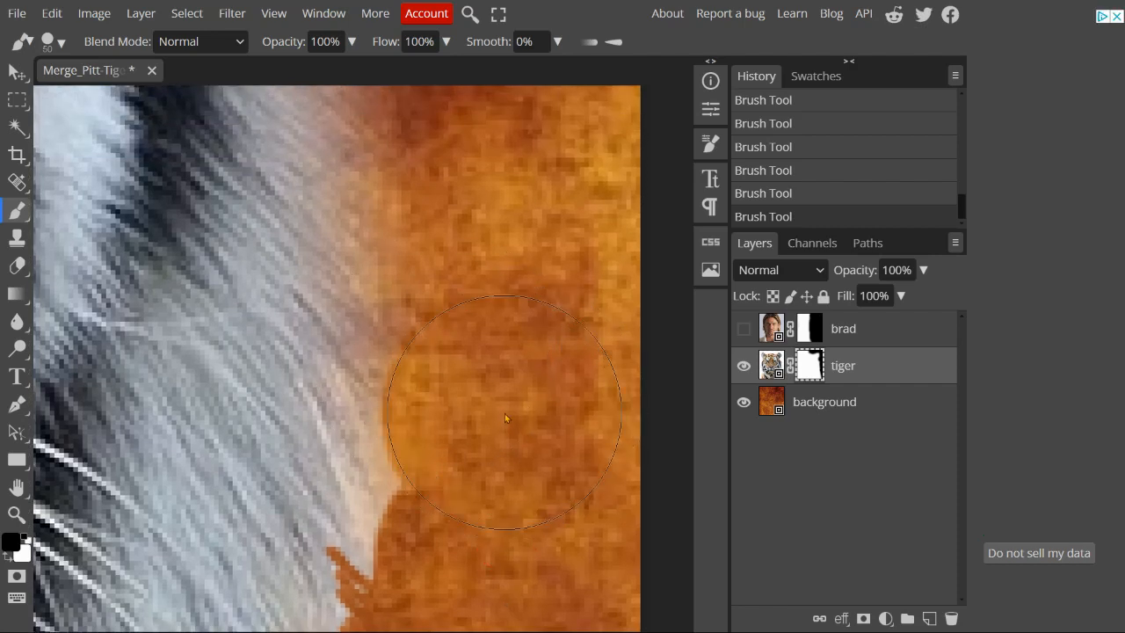
# Delete the tiger layer's mask and select the white backdrop around the tiger with the Magic Wand.
pyautogui.hotkey('ctrl', '0')
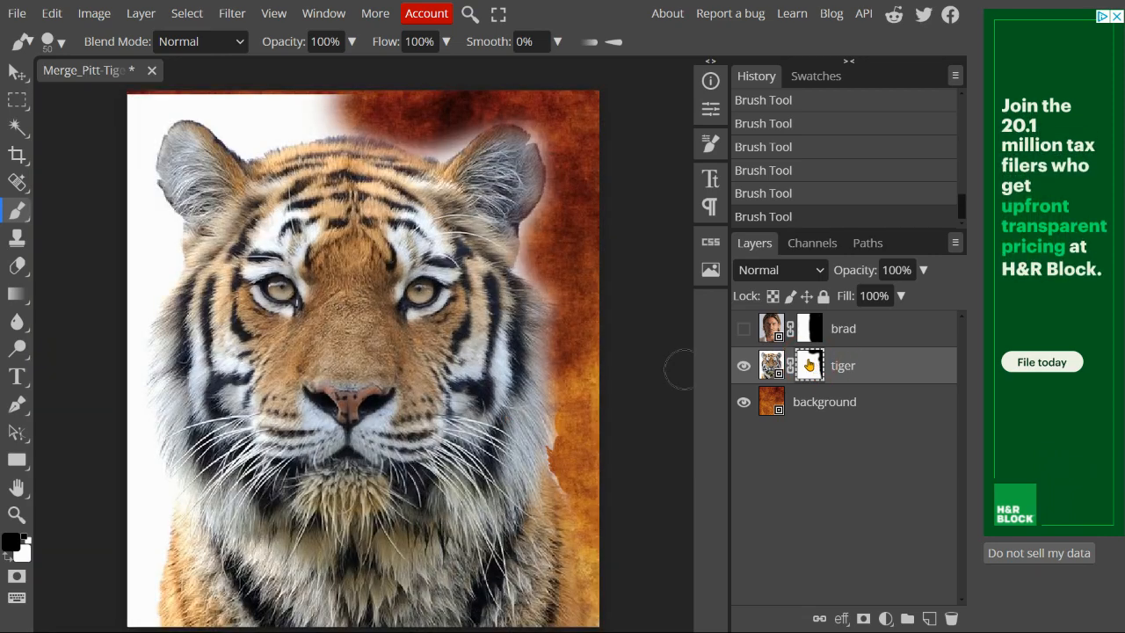
pyautogui.moveTo(809, 365); pyautogui.dragTo(951, 620)
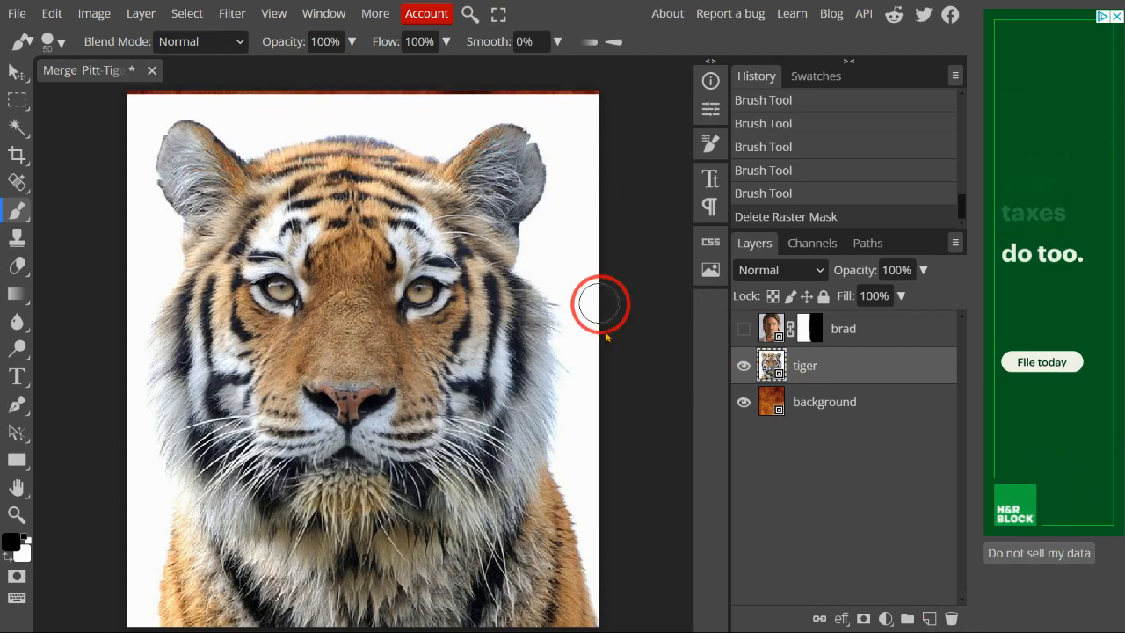
pyautogui.click(15, 128)
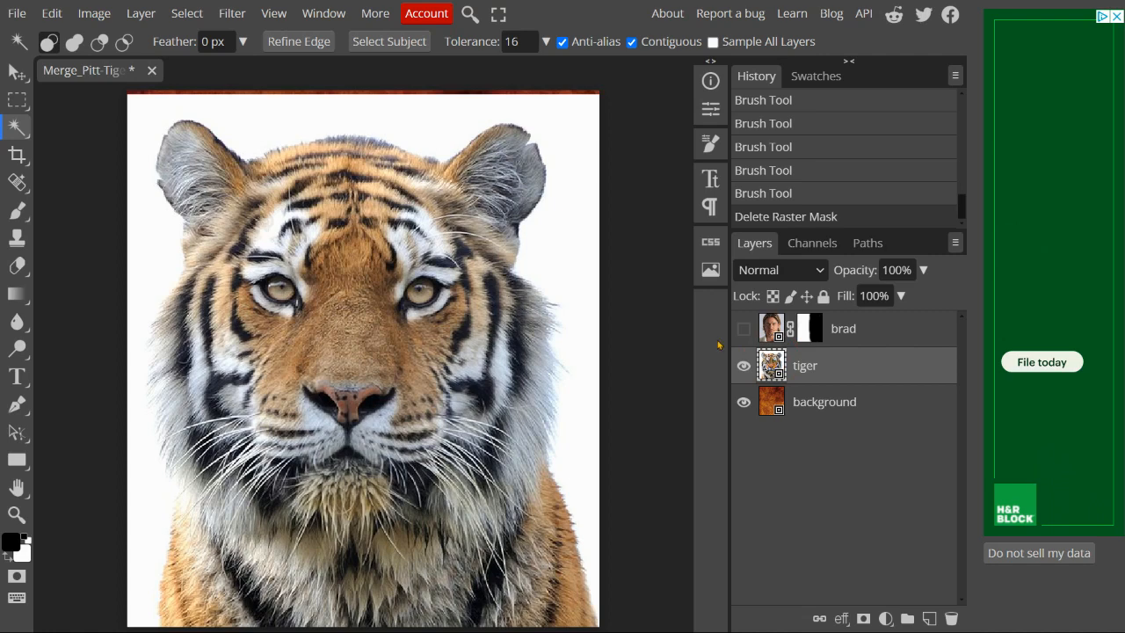
pyautogui.click(574, 146)
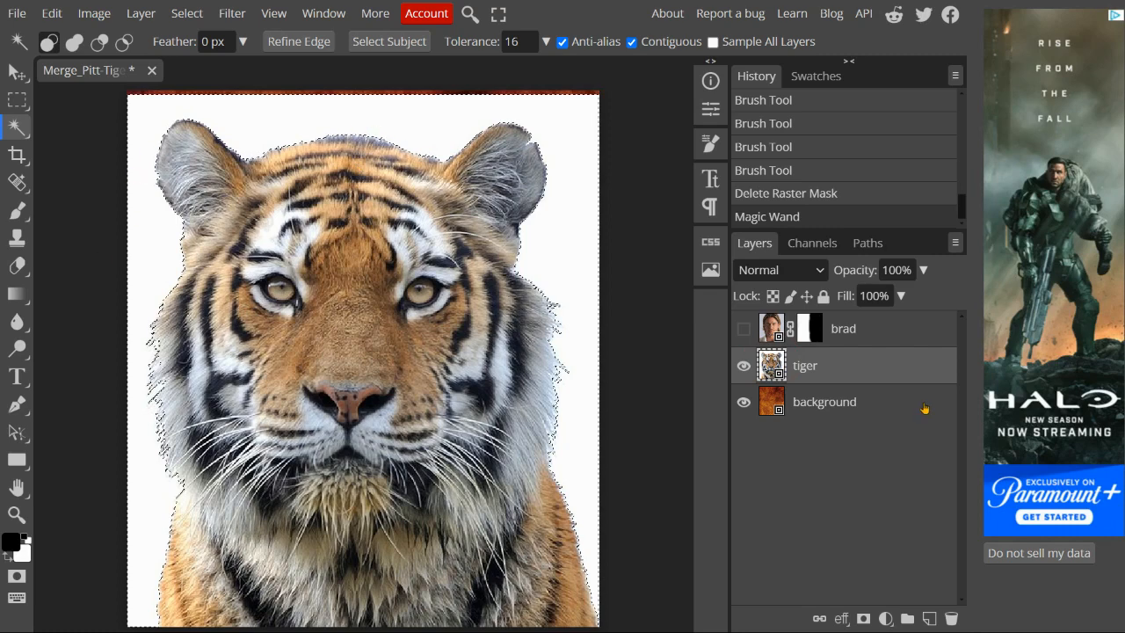
# Try adding a raster mask to the tiger layer from the white backdrop selection and undo it.
pyautogui.click(863, 619)
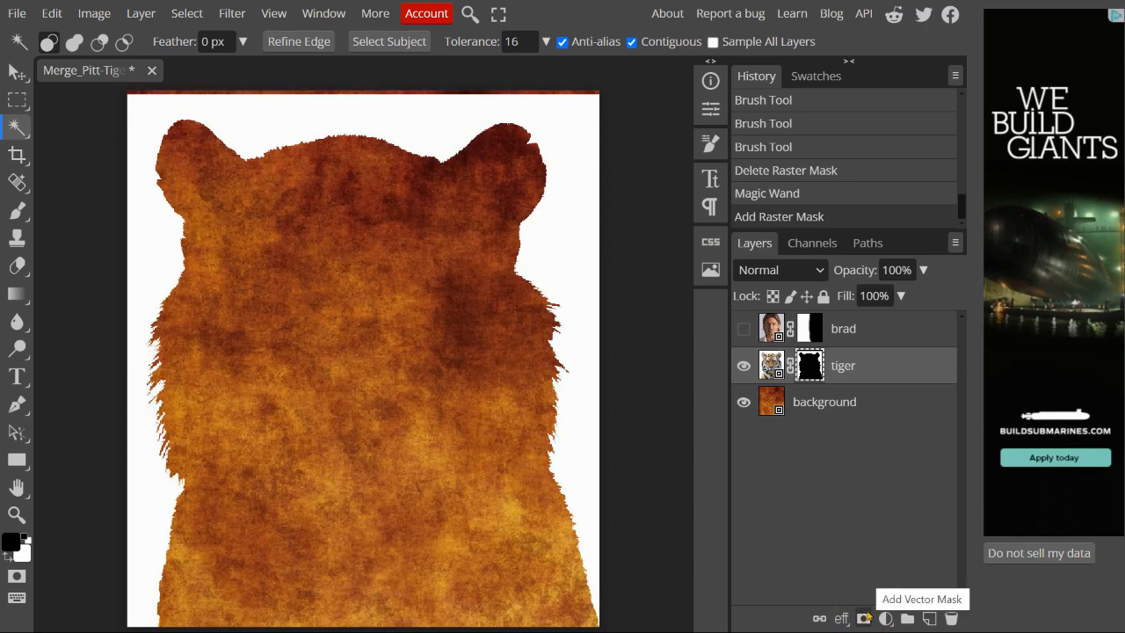
pyautogui.hotkey('ctrl', 'z')
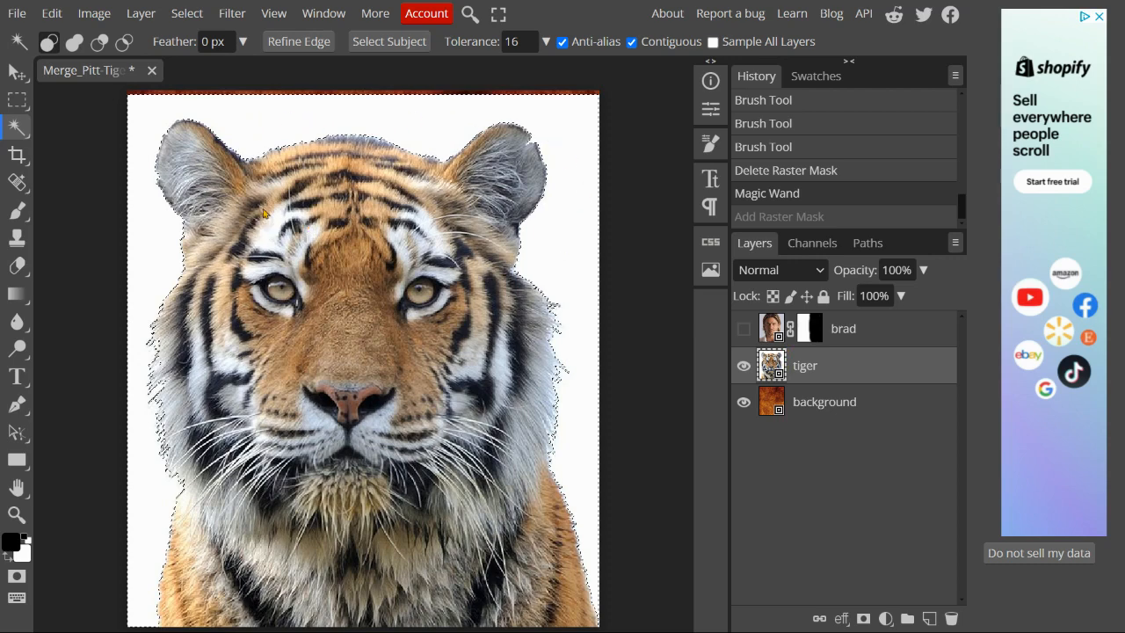
# Invert the selection to cover the tiger and add a raster mask from it to the tiger layer.
pyautogui.click(187, 15)
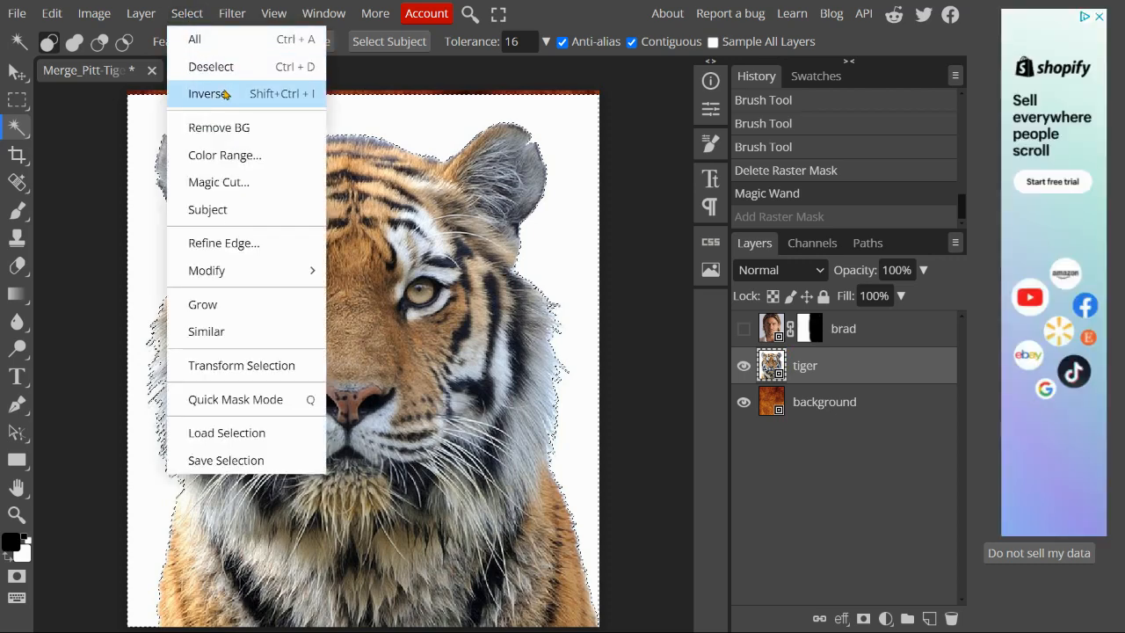
pyautogui.click(225, 94)
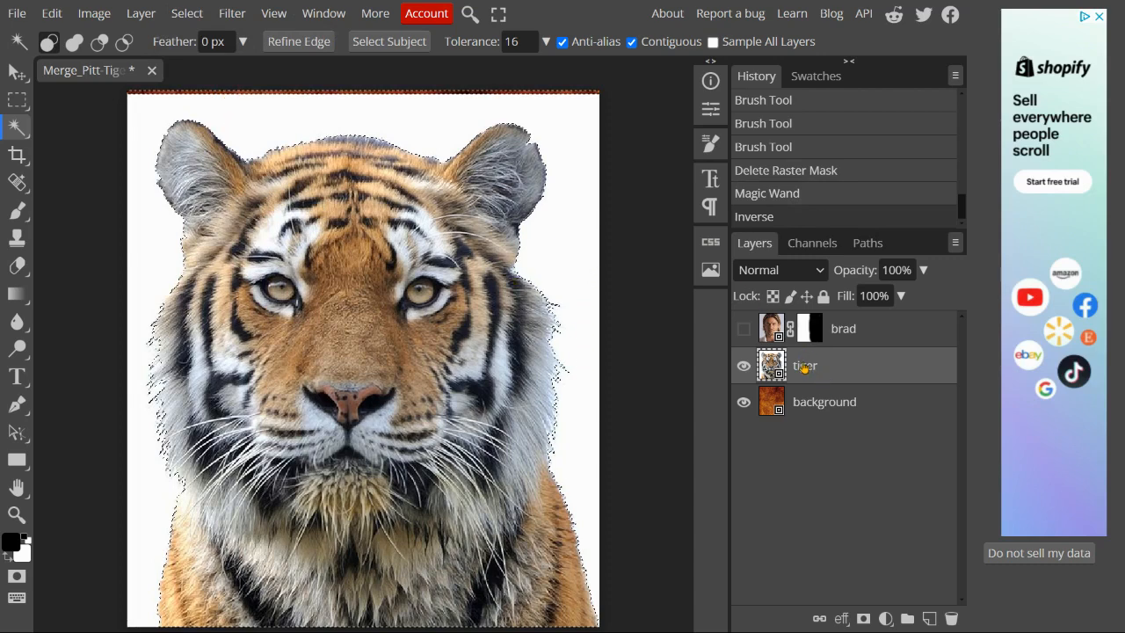
pyautogui.click(804, 368)
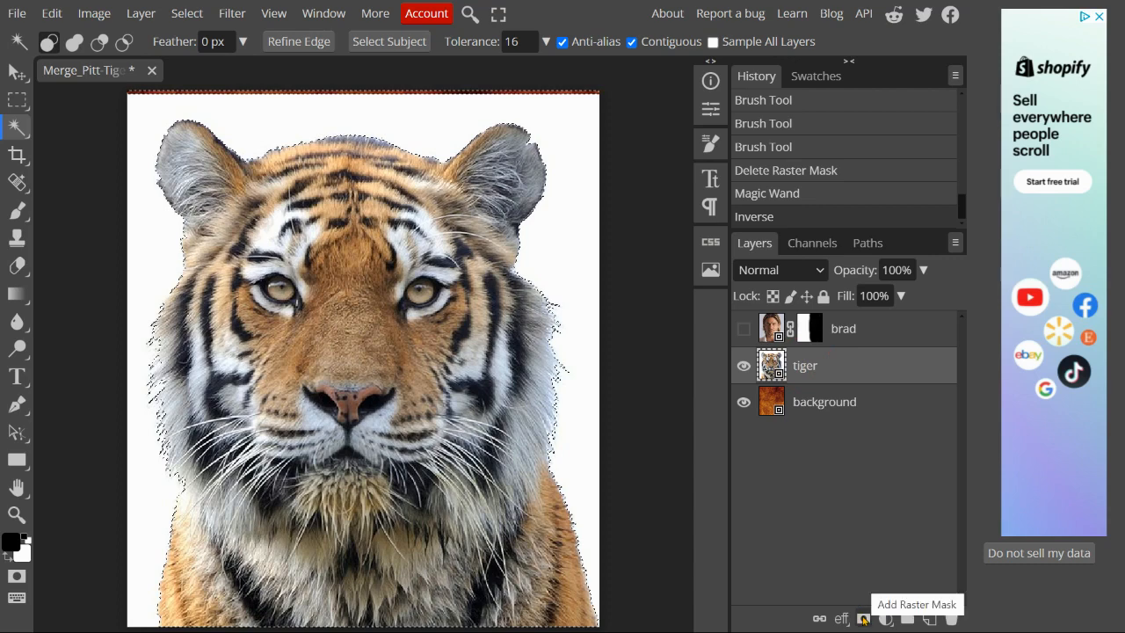
pyautogui.click(864, 620)
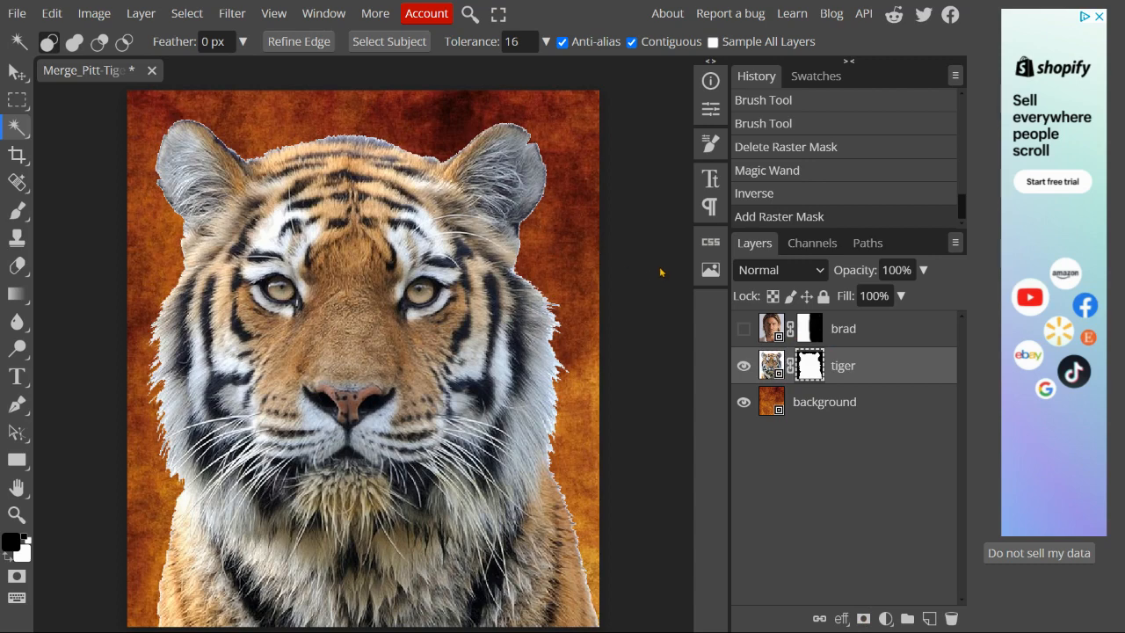
# Show the brad layer and try painting white along the tiger's outer edge on the tiger mask, undoing the stroke.
pyautogui.click(744, 329)
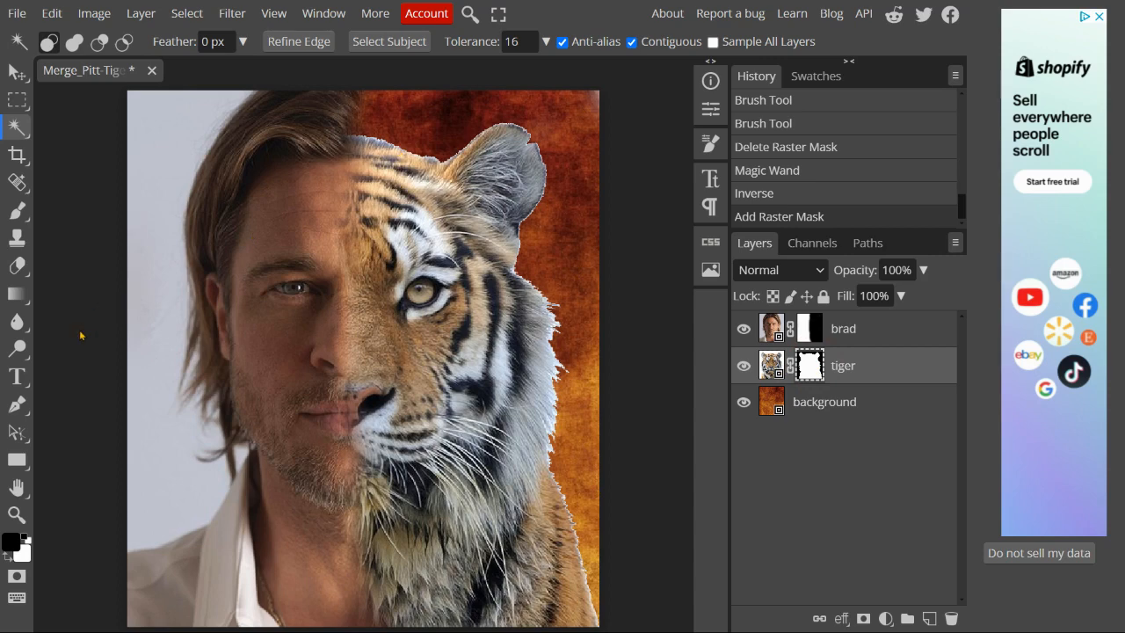
pyautogui.click(17, 213)
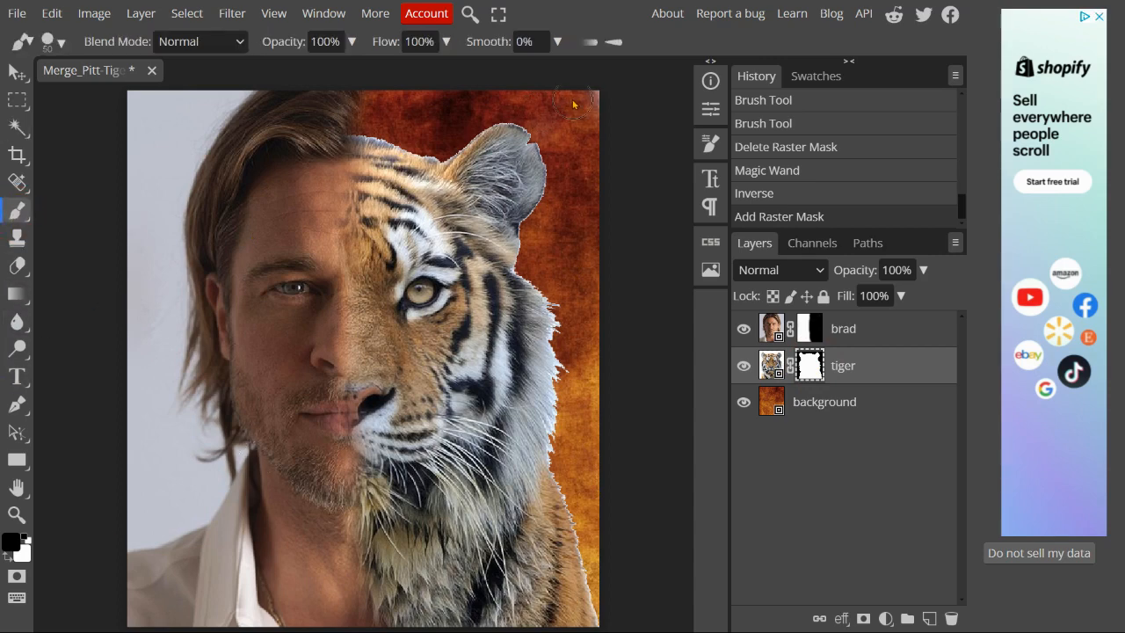
pyautogui.press('x')
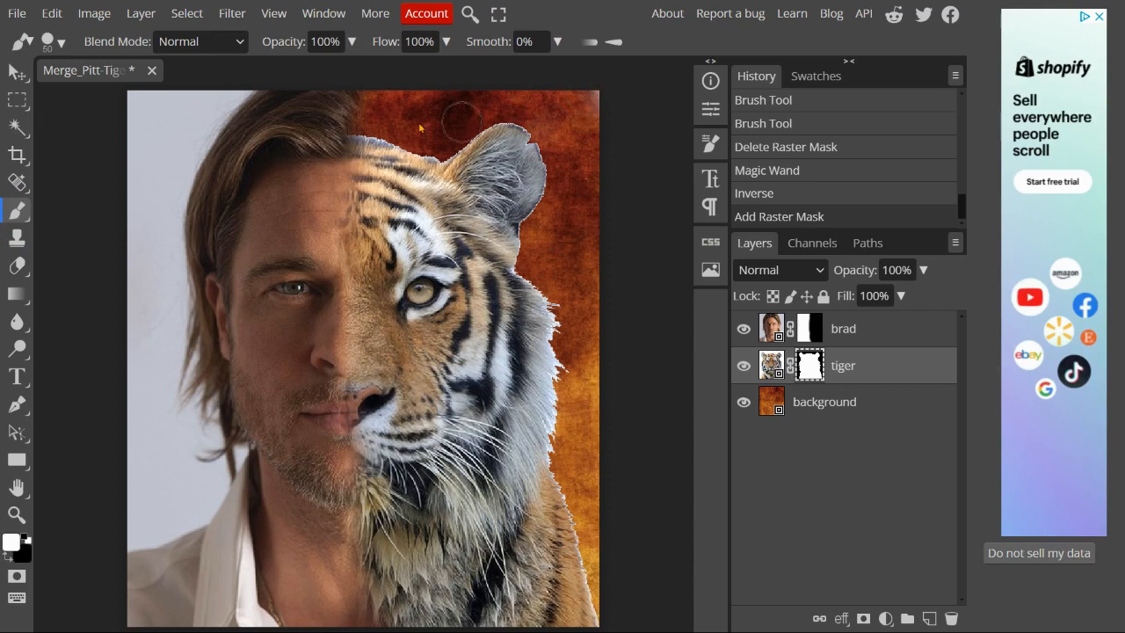
pyautogui.moveTo(371, 151)
pyautogui.mouseDown()
pyautogui.moveTo(453, 149)
pyautogui.moveTo(492, 128)
pyautogui.moveTo(550, 143)
pyautogui.moveTo(555, 173)
pyautogui.moveTo(512, 230)
pyautogui.moveTo(560, 334)
pyautogui.moveTo(554, 401)
pyautogui.moveTo(601, 629)
pyautogui.mouseUp()
pyautogui.hotkey('ctrl', 'z')
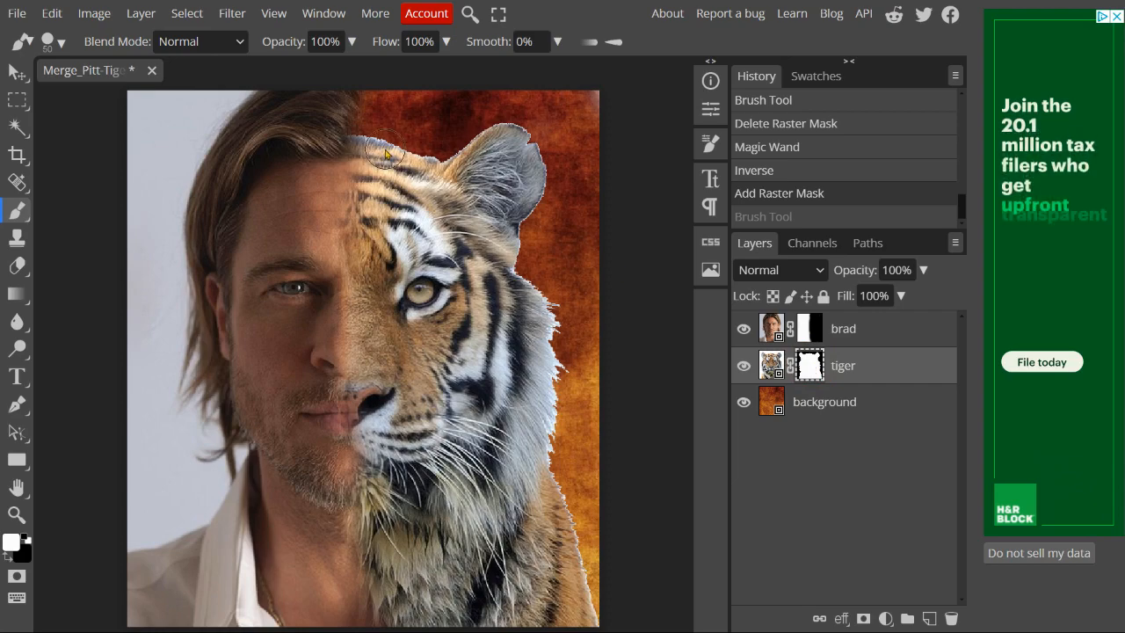
# Set the hard round brush to 1 px at 100% hardness for detail work on the tiger's head edge.
pyautogui.scroll(4, 386, 153)
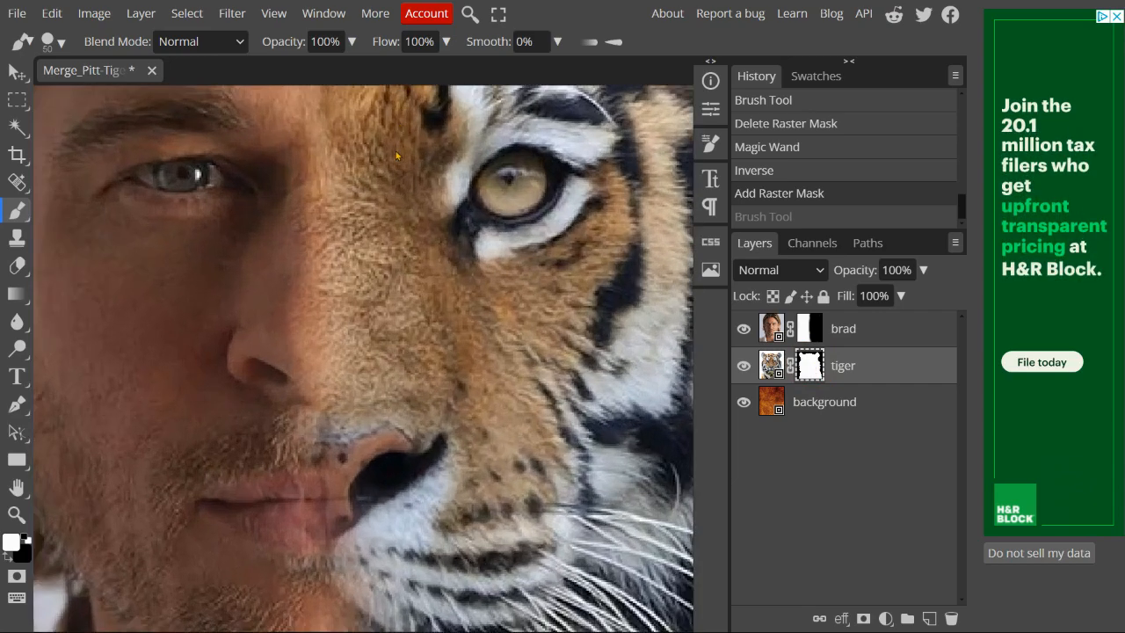
pyautogui.scroll(5, 419, 273)
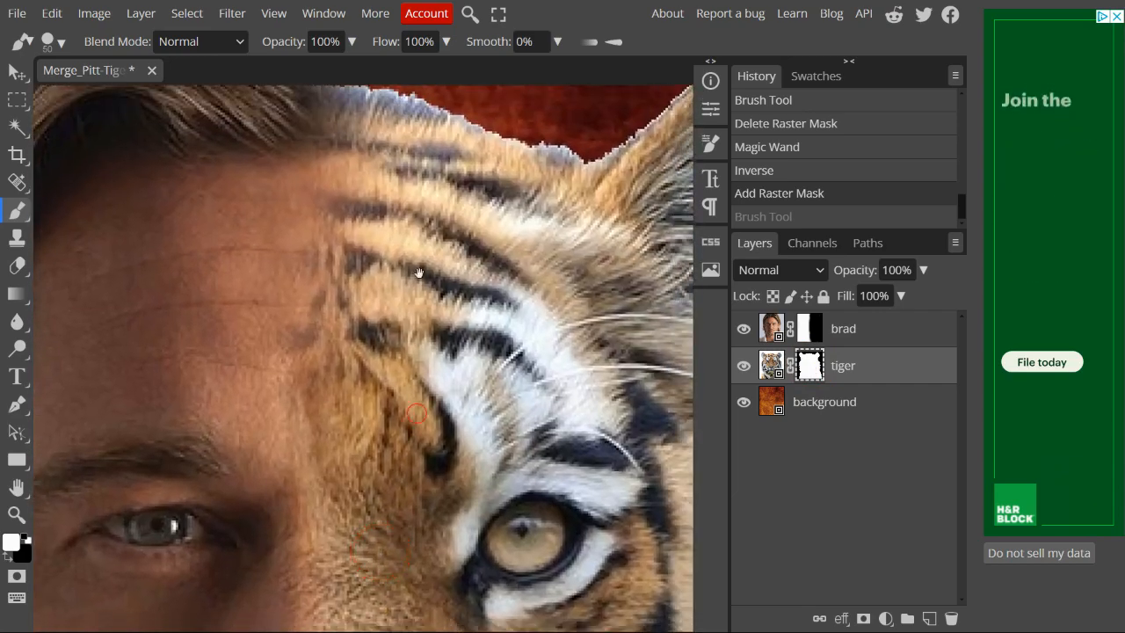
pyautogui.scroll(4, 419, 273)
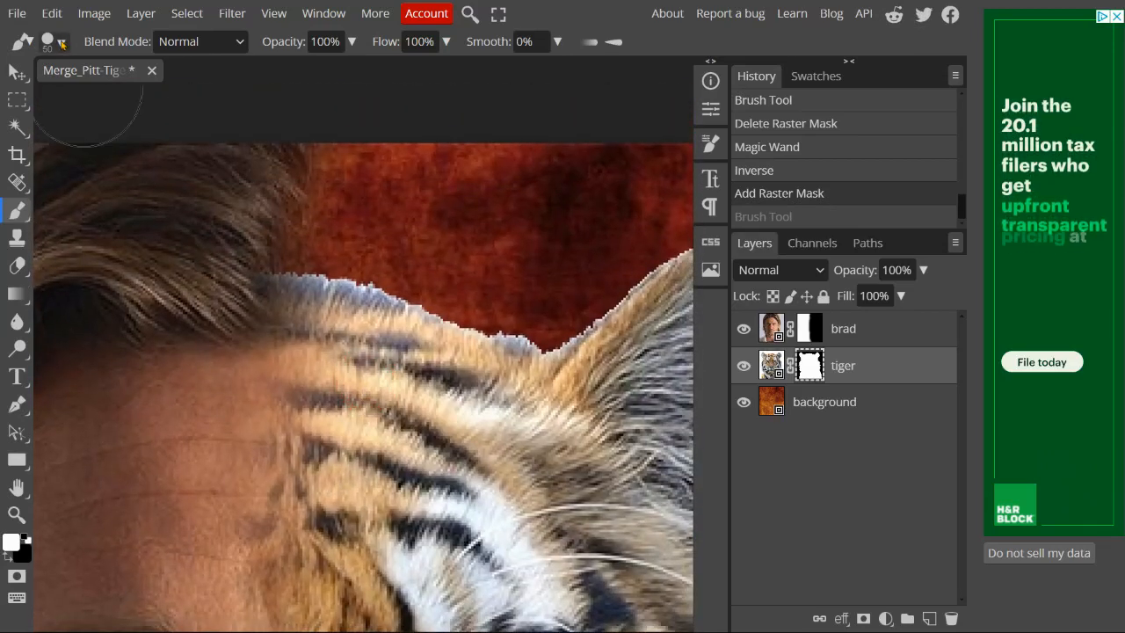
pyautogui.click(61, 42)
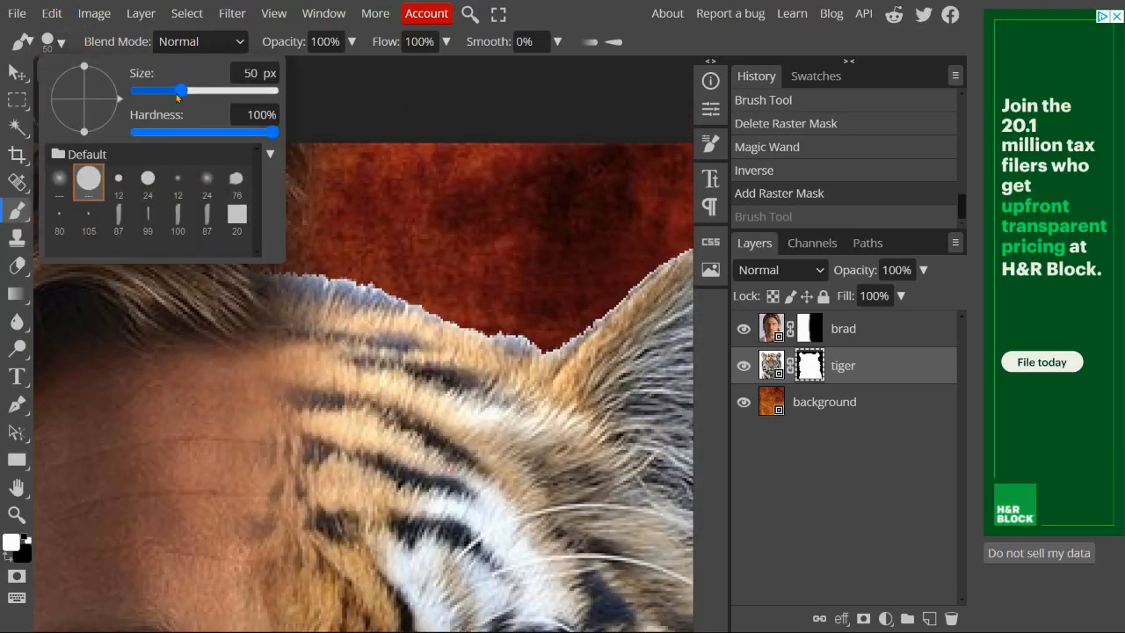
pyautogui.moveTo(178, 92); pyautogui.dragTo(132, 92)
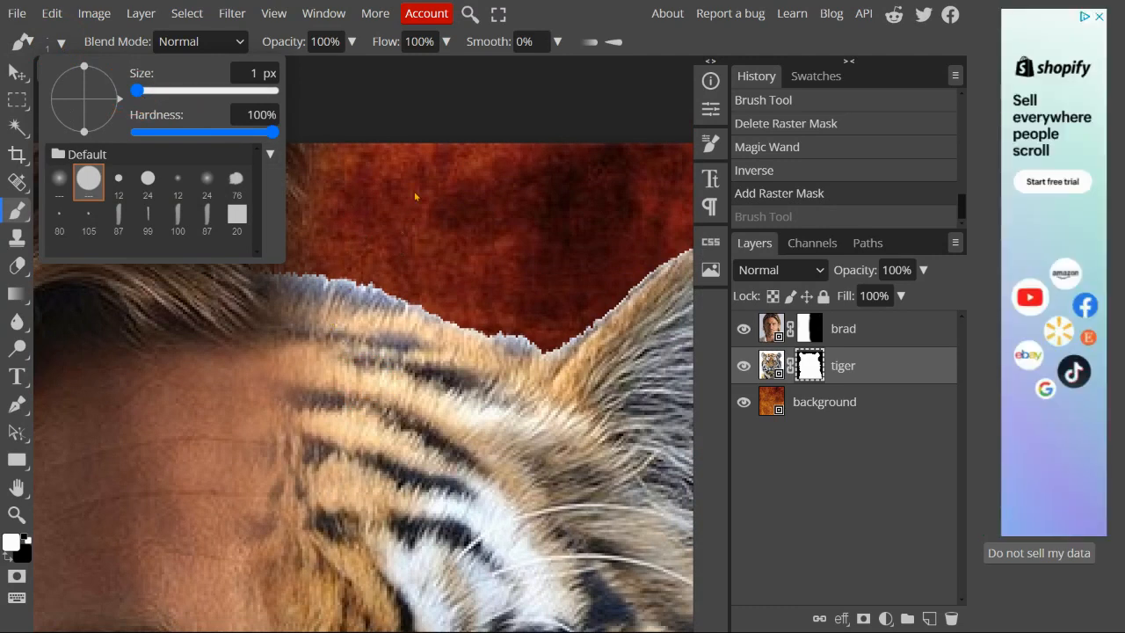
pyautogui.click(374, 94)
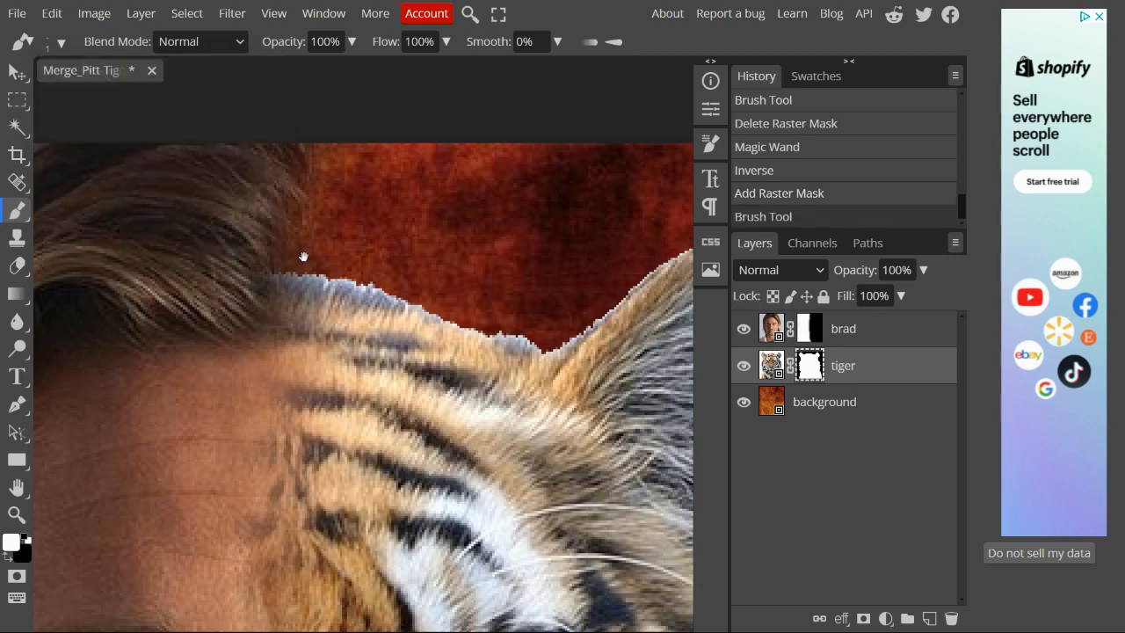
pyautogui.moveTo(303, 257); pyautogui.dragTo(381, 212)
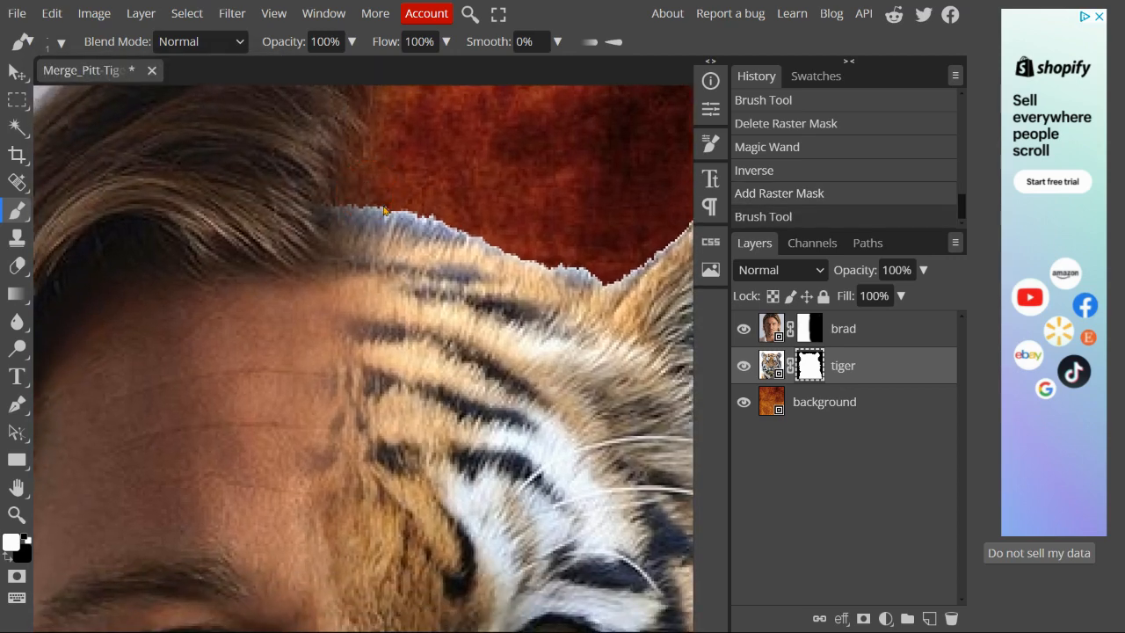
# Paint a fine white stroke on the tiger mask at the top edge of the head beside the man's hair.
pyautogui.scroll(8, 383, 206)
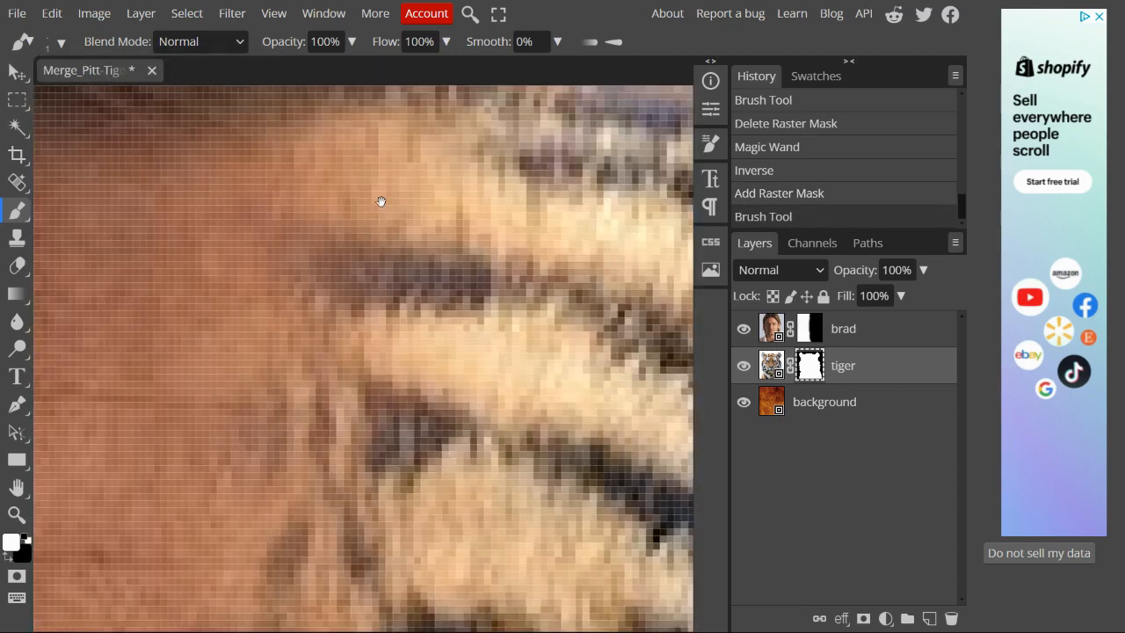
pyautogui.moveTo(381, 201); pyautogui.dragTo(253, 567)
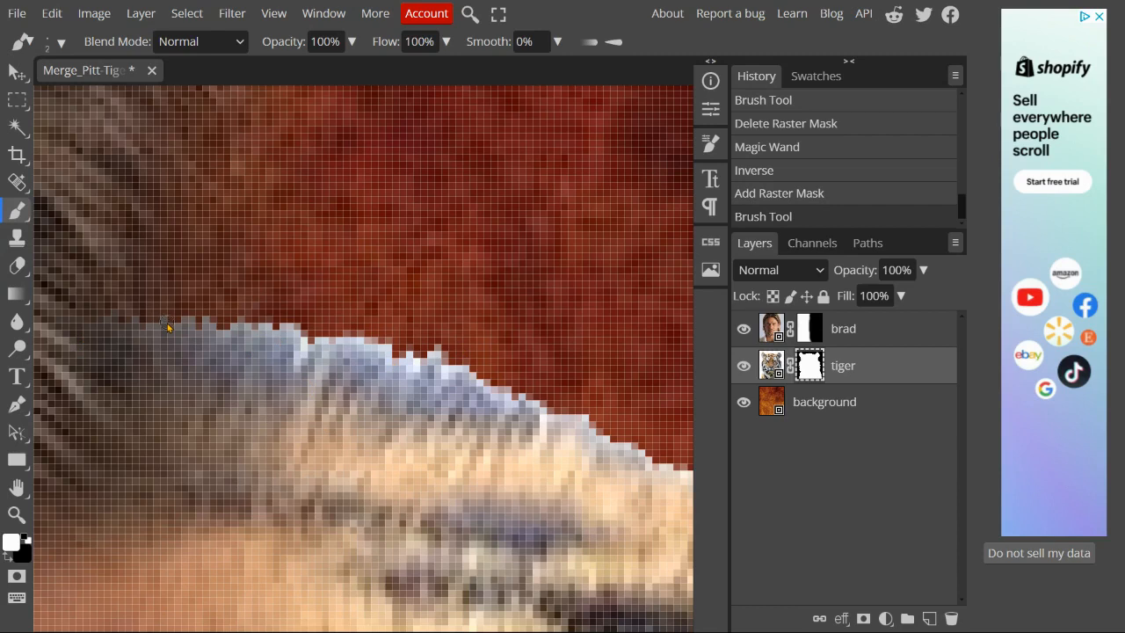
pyautogui.press(']')
pyautogui.press(']')
pyautogui.press(']')
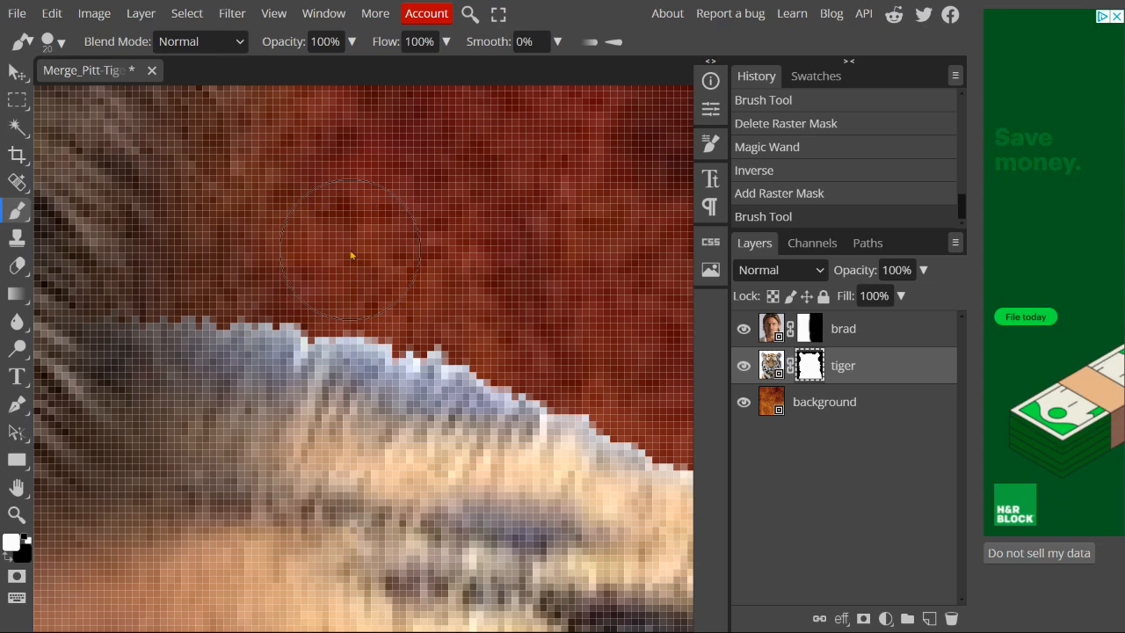
pyautogui.press('[')
pyautogui.press('[')
pyautogui.press('[')
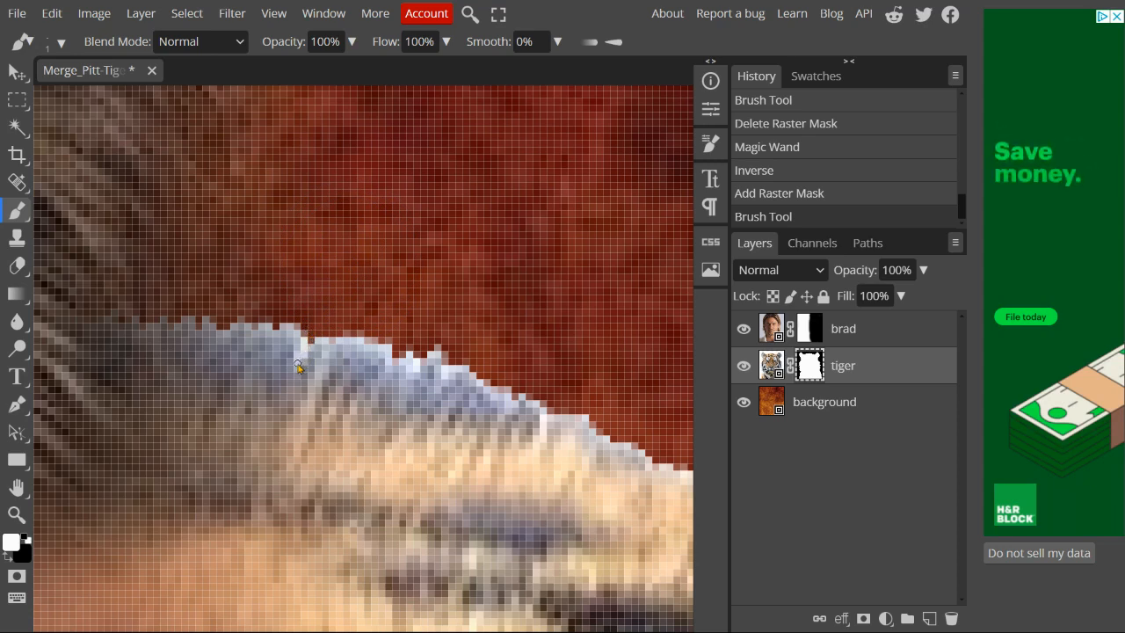
pyautogui.moveTo(299, 358); pyautogui.dragTo(310, 333)
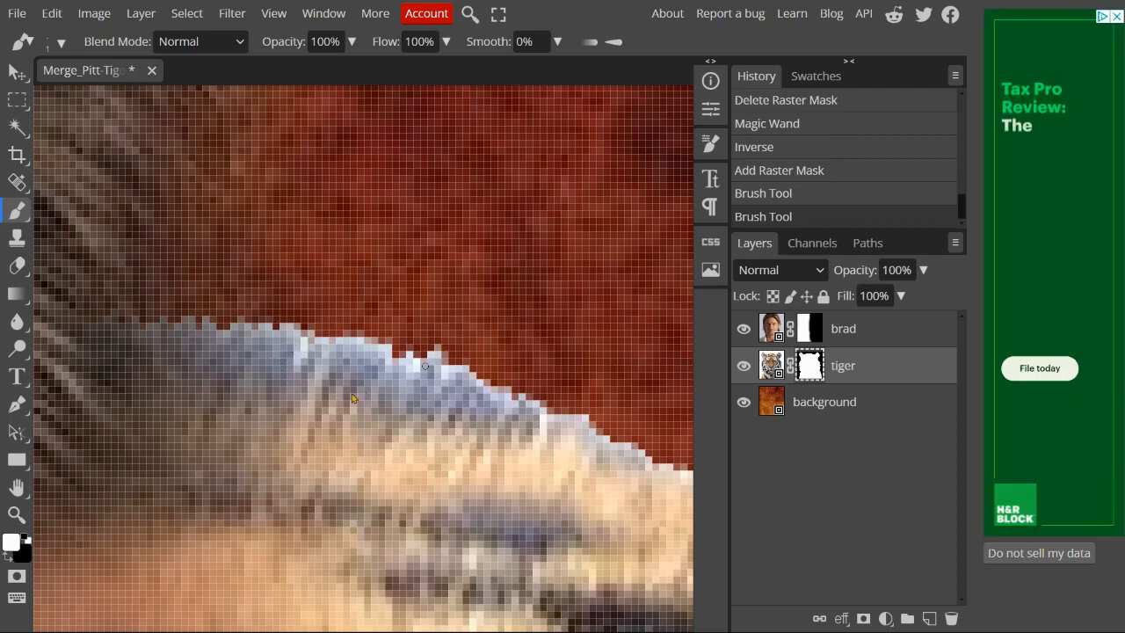
# Paint thin black 1 px notches into the tiger mask along the top edge of the head to suggest separate hairs.
pyautogui.press('x')
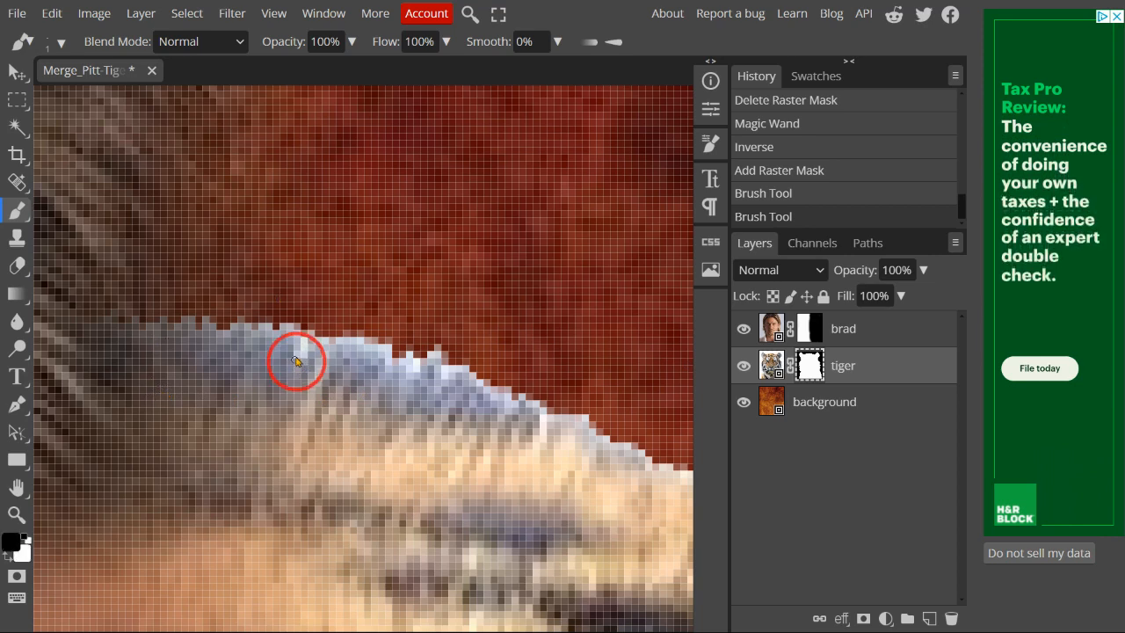
pyautogui.moveTo(296, 360)
pyautogui.mouseDown()
pyautogui.moveTo(301, 334)
pyautogui.moveTo(303, 354)
pyautogui.moveTo(348, 336)
pyautogui.mouseUp()
pyautogui.click(345, 308)
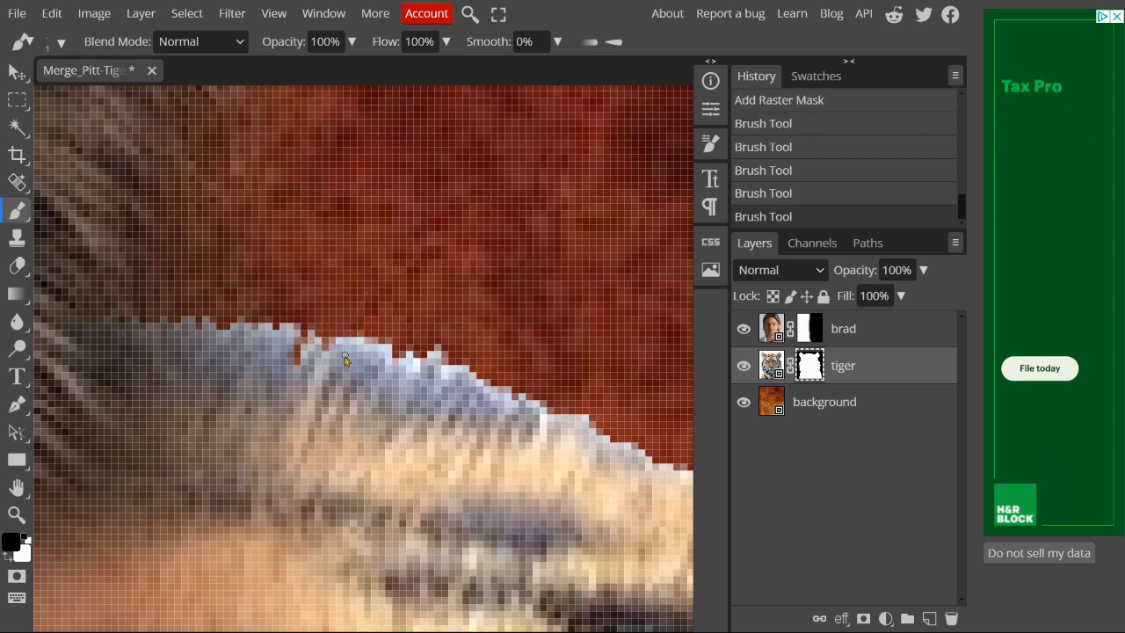
pyautogui.click(360, 320)
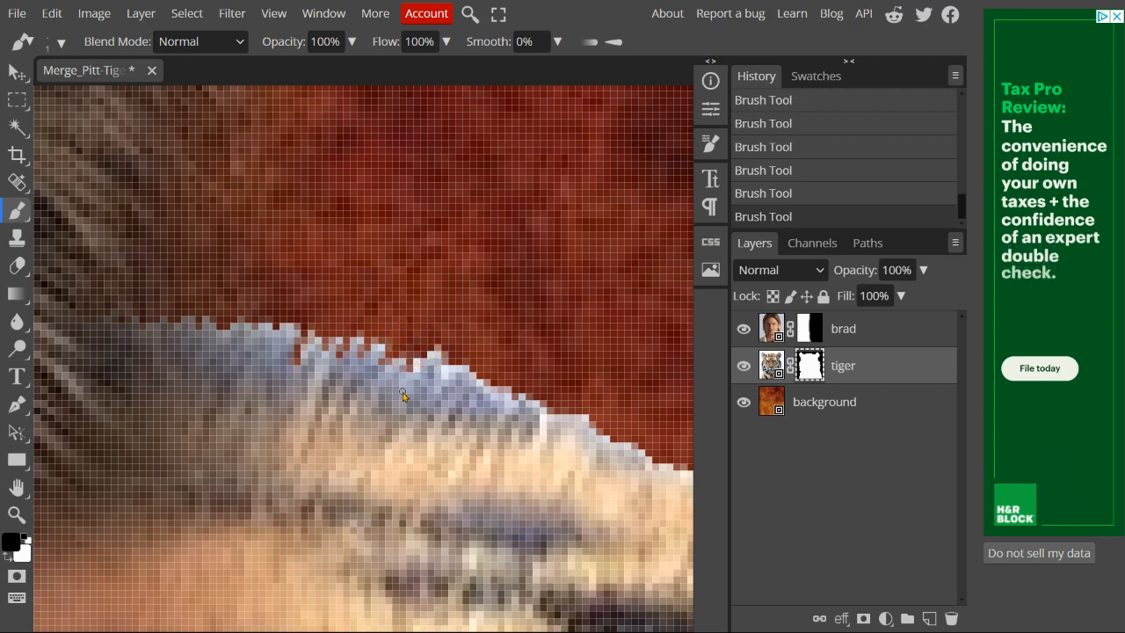
pyautogui.moveTo(412, 364); pyautogui.dragTo(420, 351)
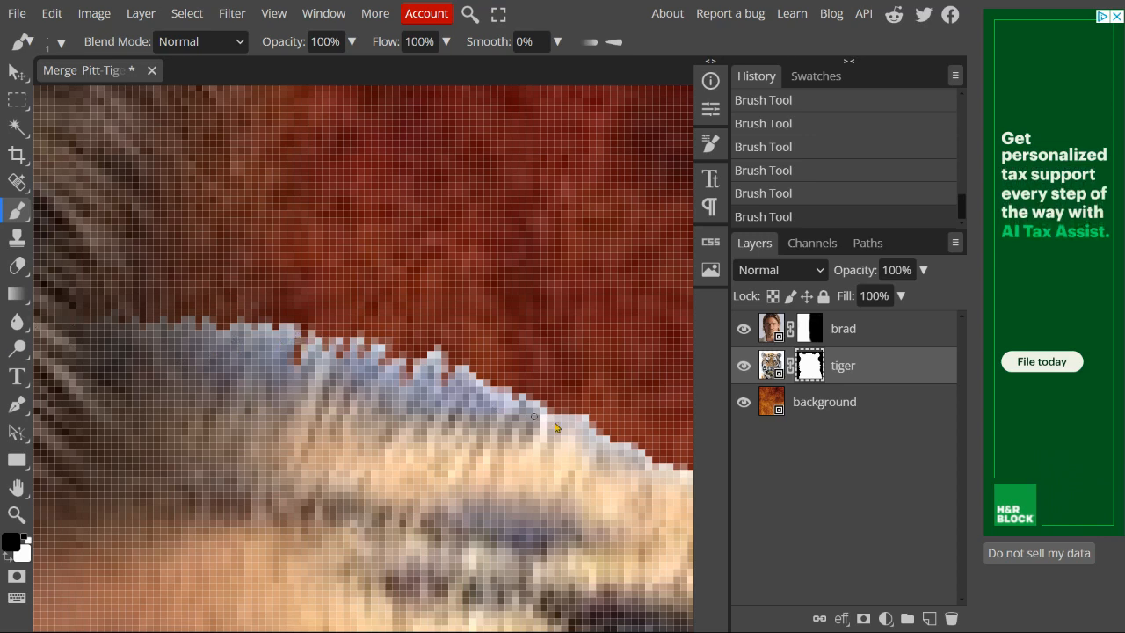
pyautogui.click(583, 434)
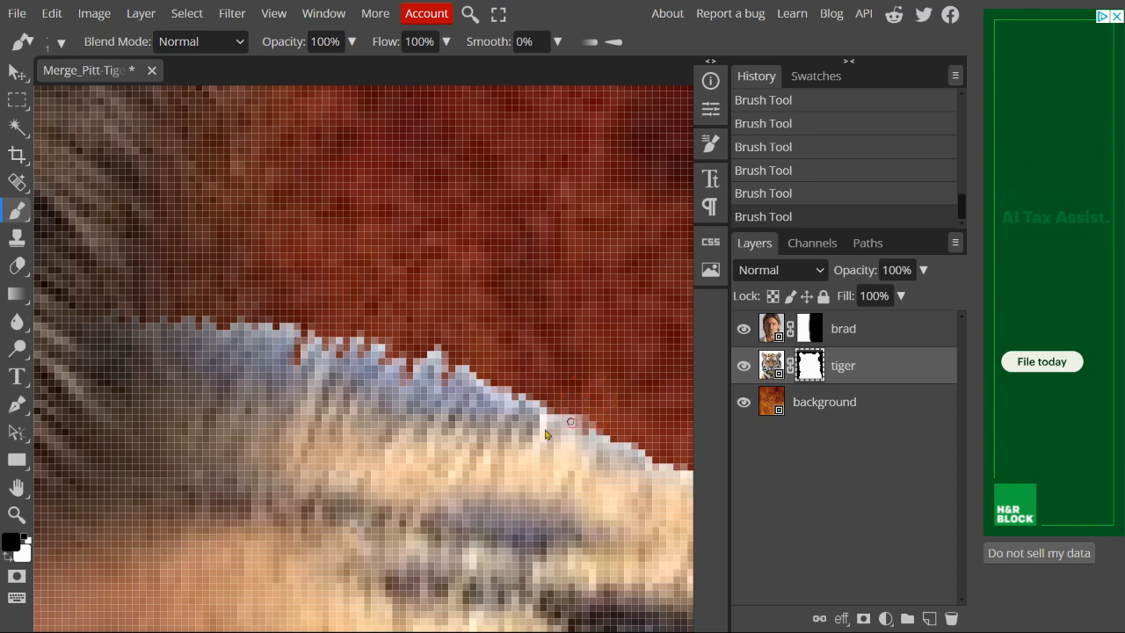
pyautogui.moveTo(538, 431); pyautogui.dragTo(547, 384)
pyautogui.moveTo(459, 405); pyautogui.dragTo(476, 360)
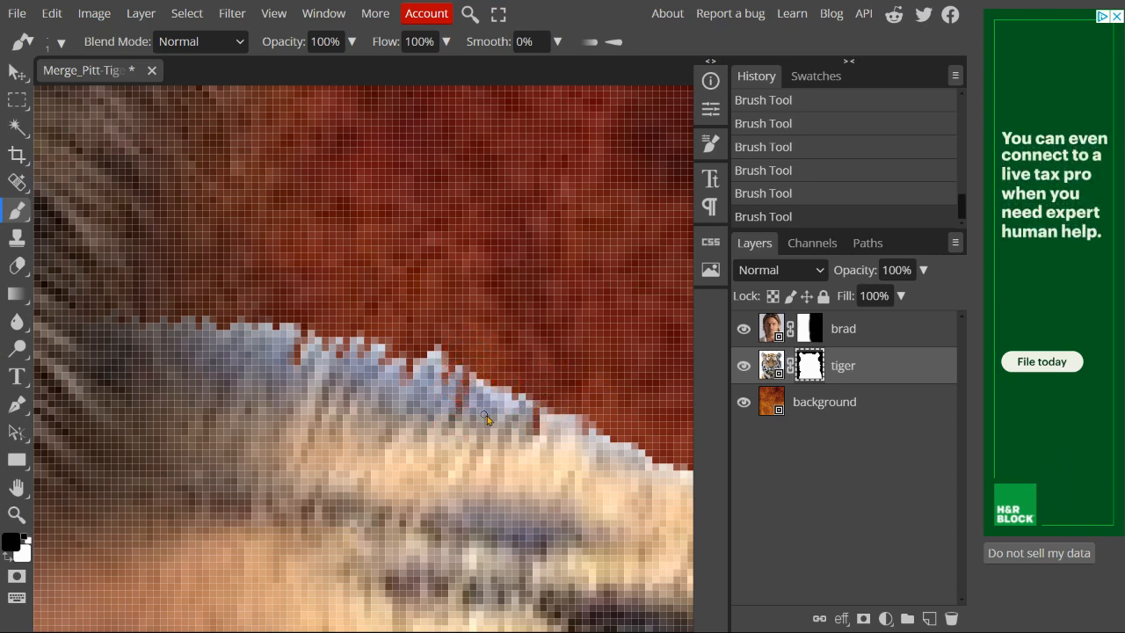
pyautogui.click(501, 387)
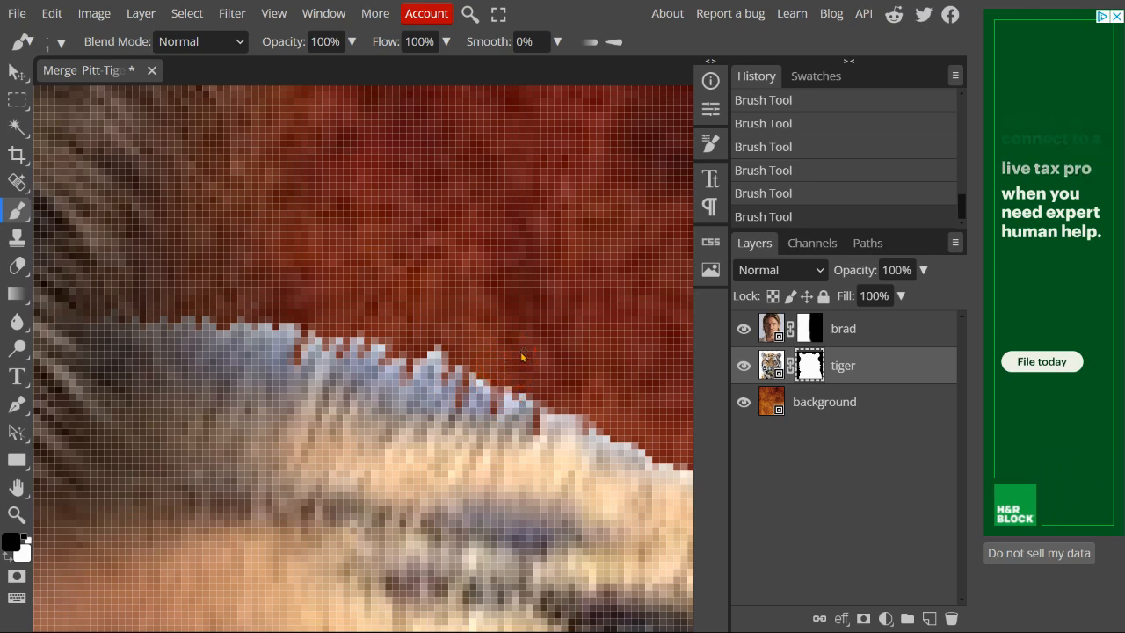
pyautogui.hotkey('ctrl', '0')
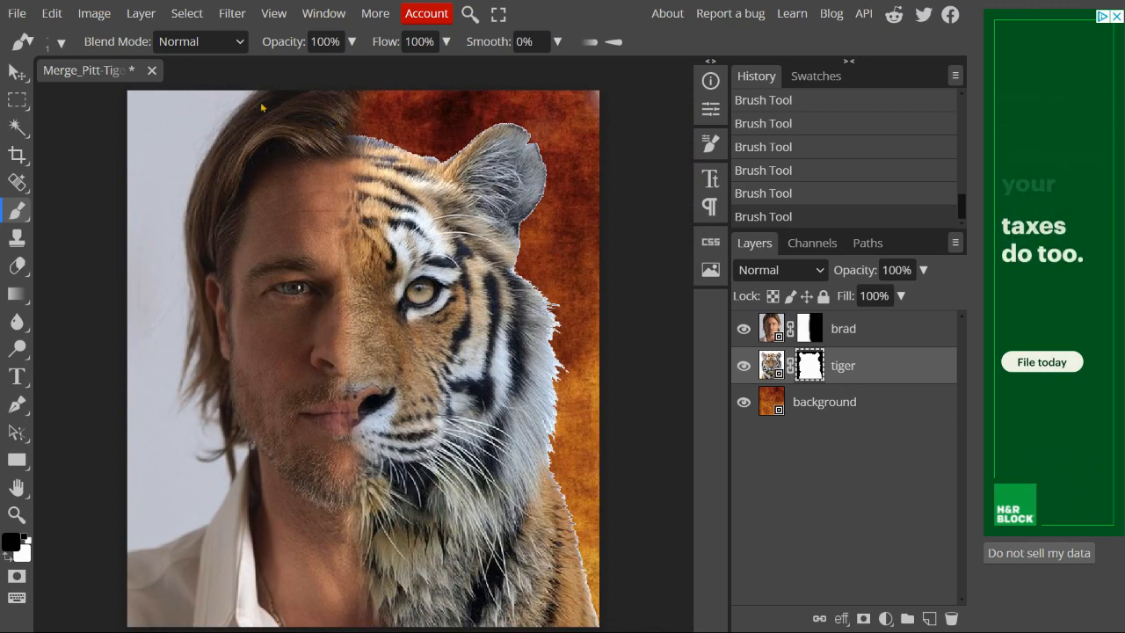
# Paint out the pale backdrop and outer hair on the brad mask in black with a soft round 80 px brush at 0% hardness.
pyautogui.click(811, 329)
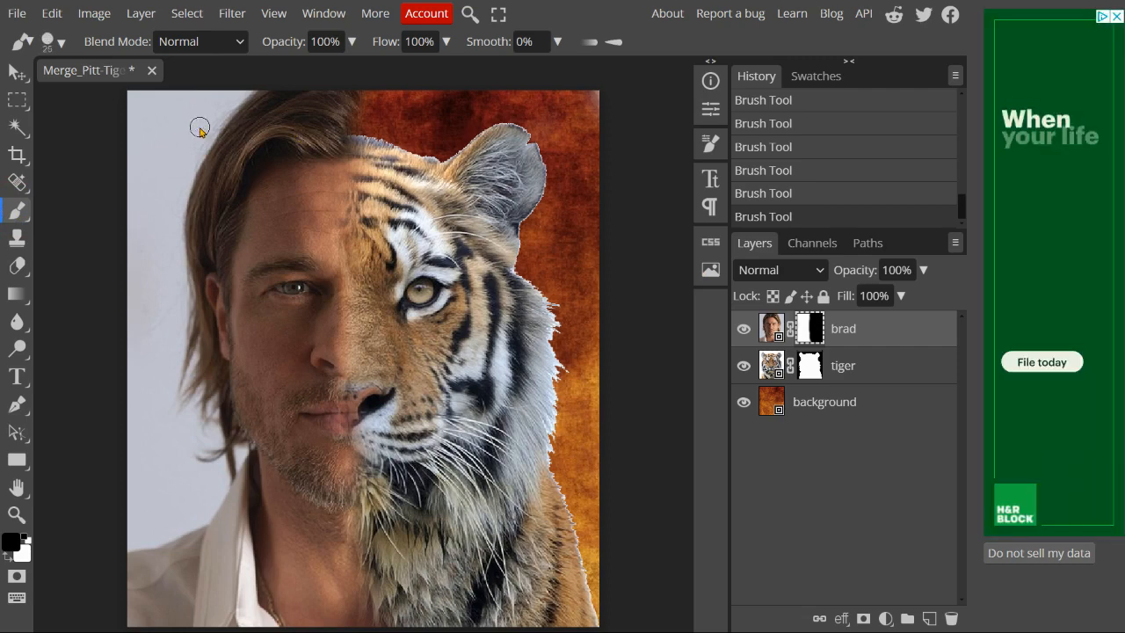
pyautogui.press(']')
pyautogui.press(']')
pyautogui.press(']')
pyautogui.press(']')
pyautogui.press(']')
pyautogui.press(']')
pyautogui.press(']')
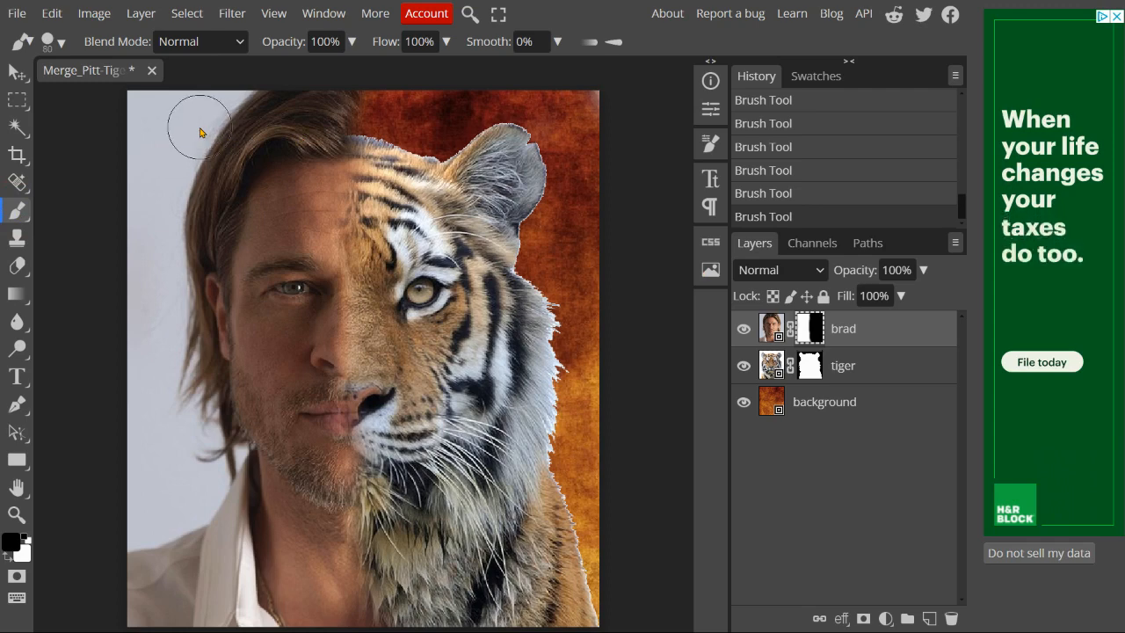
pyautogui.click(55, 41)
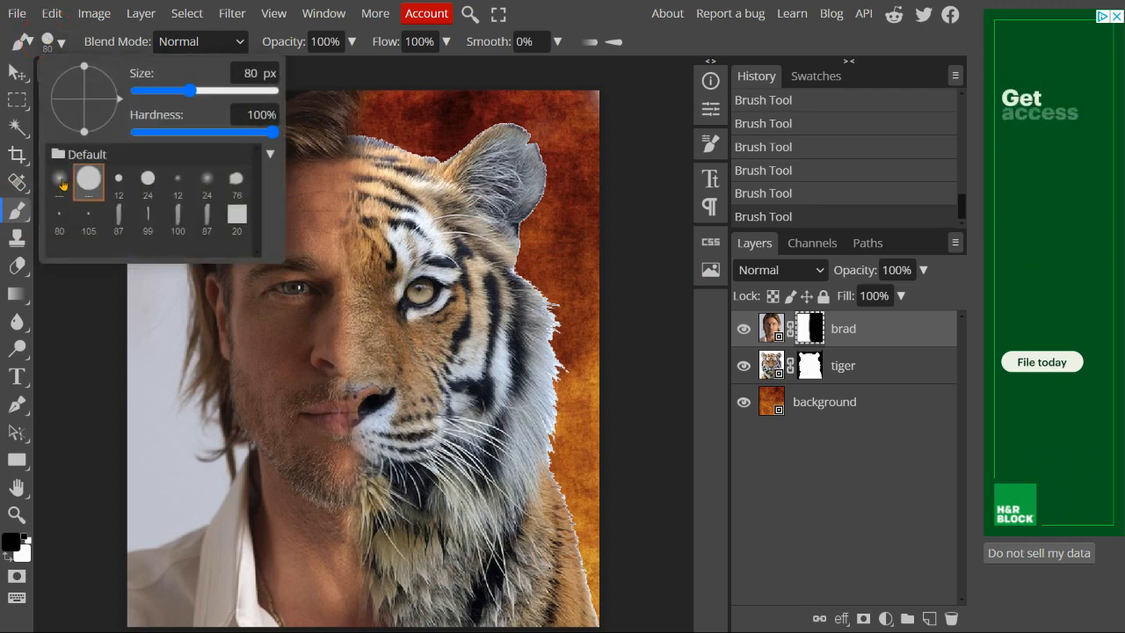
pyautogui.click(59, 181)
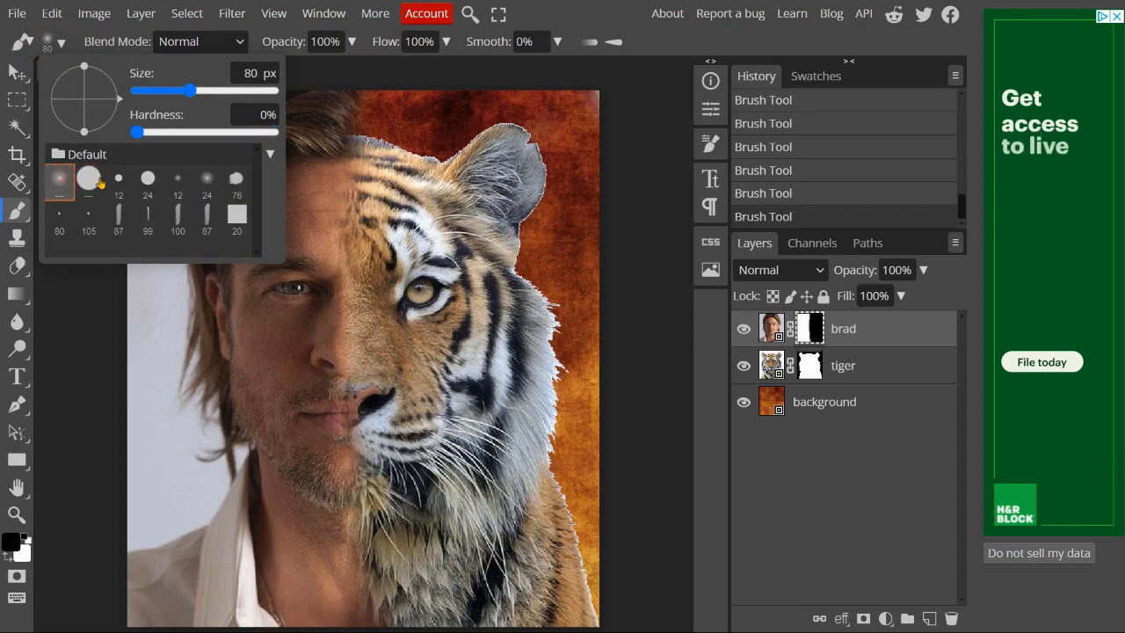
pyautogui.click(647, 149)
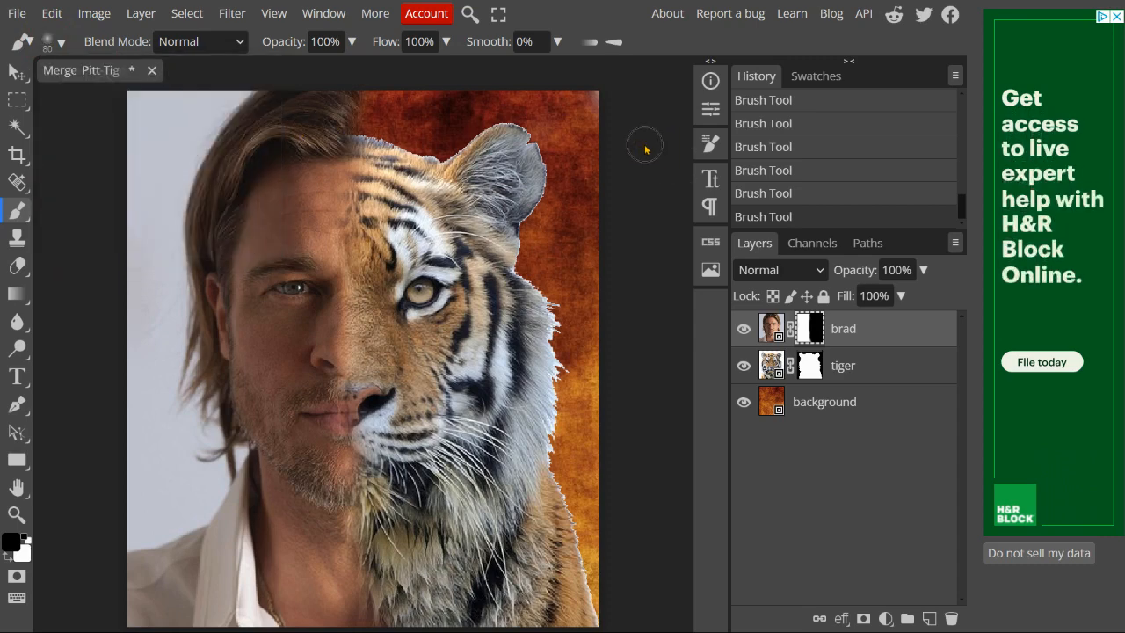
pyautogui.click(317, 116)
pyautogui.moveTo(318, 116)
pyautogui.mouseDown()
pyautogui.moveTo(279, 115)
pyautogui.moveTo(373, 88)
pyautogui.moveTo(257, 121)
pyautogui.moveTo(270, 88)
pyautogui.moveTo(231, 155)
pyautogui.moveTo(261, 115)
pyautogui.moveTo(200, 155)
pyautogui.moveTo(214, 107)
pyautogui.moveTo(182, 122)
pyautogui.moveTo(111, 103)
pyautogui.moveTo(133, 133)
pyautogui.moveTo(155, 250)
pyautogui.moveTo(145, 290)
pyautogui.moveTo(133, 234)
pyautogui.moveTo(152, 473)
pyautogui.moveTo(112, 295)
pyautogui.moveTo(115, 396)
pyautogui.moveTo(136, 523)
pyautogui.moveTo(152, 521)
pyautogui.moveTo(162, 498)
pyautogui.moveTo(171, 516)
pyautogui.moveTo(123, 534)
pyautogui.moveTo(189, 496)
pyautogui.moveTo(104, 560)
pyautogui.moveTo(200, 499)
pyautogui.moveTo(160, 463)
pyautogui.moveTo(138, 390)
pyautogui.moveTo(156, 296)
pyautogui.moveTo(160, 414)
pyautogui.moveTo(175, 455)
pyautogui.moveTo(153, 137)
pyautogui.moveTo(171, 238)
pyautogui.moveTo(158, 141)
pyautogui.moveTo(179, 155)
pyautogui.moveTo(141, 355)
pyautogui.mouseUp()
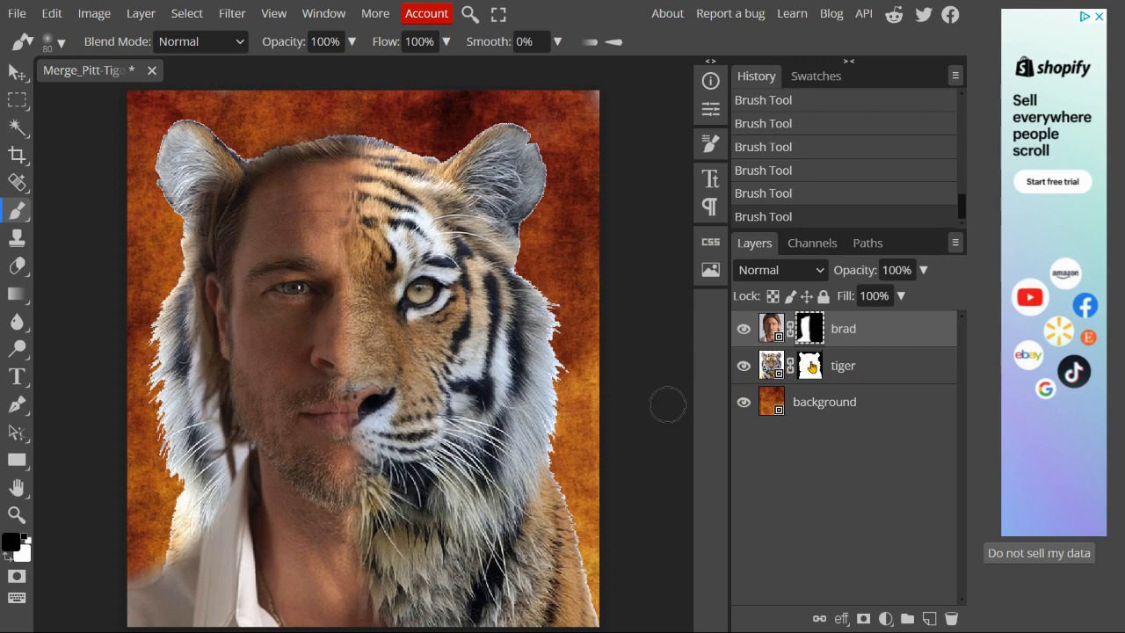
# Paint out the tiger fur beside the man's ear and hair in black on the tiger mask with the large soft brush.
pyautogui.click(811, 368)
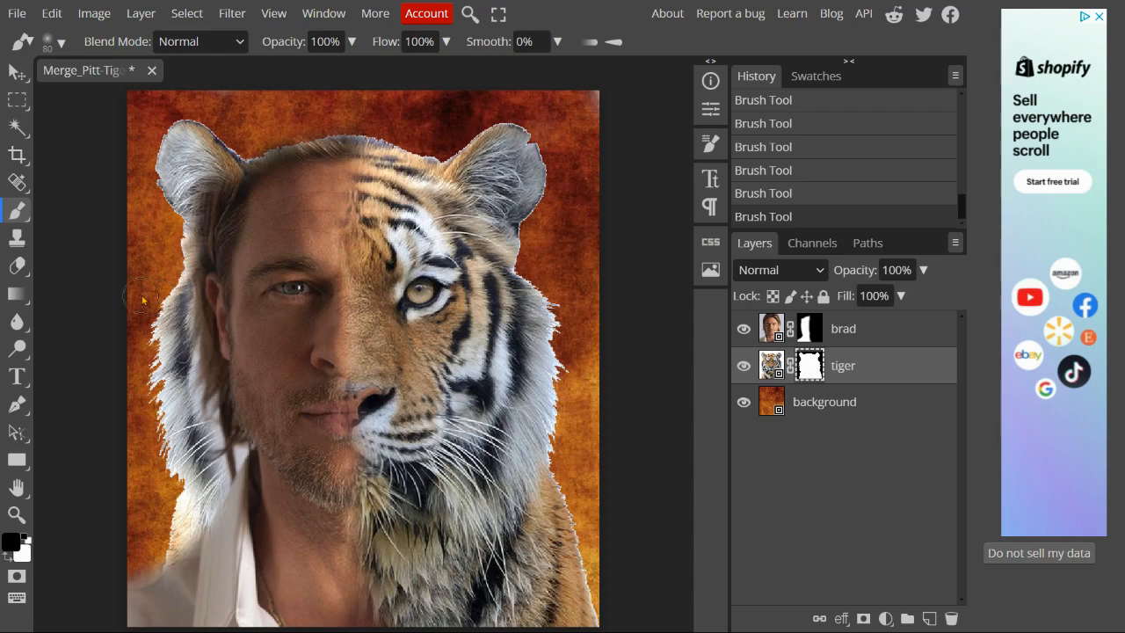
pyautogui.hotkey('ctrl', '+')
pyautogui.hotkey('ctrl', '+')
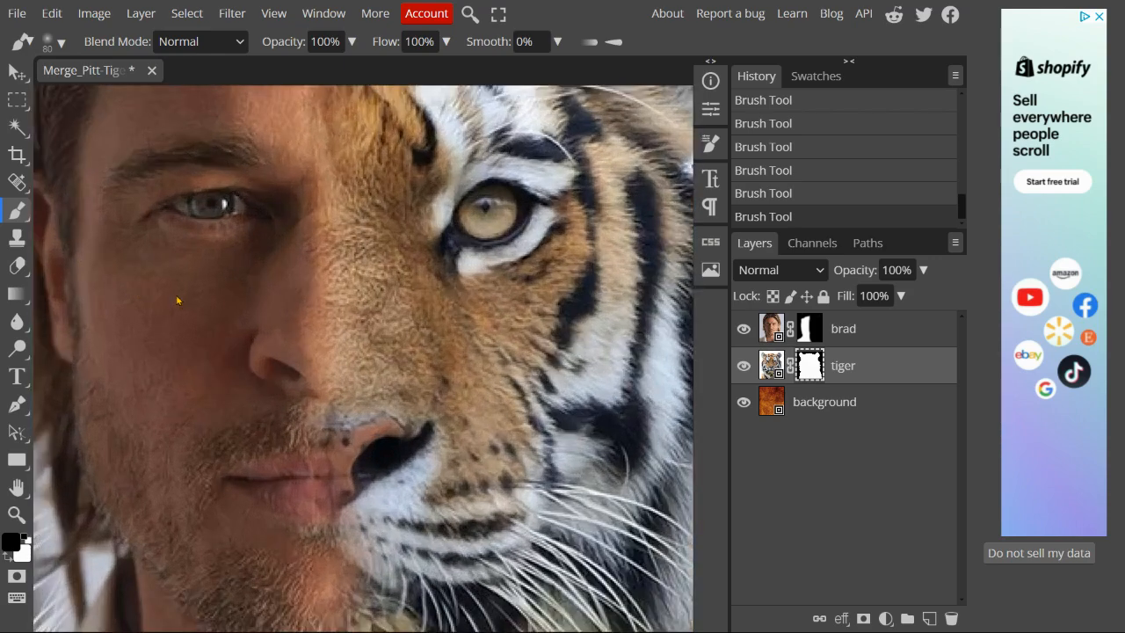
pyautogui.moveTo(224, 287); pyautogui.dragTo(640, 220)
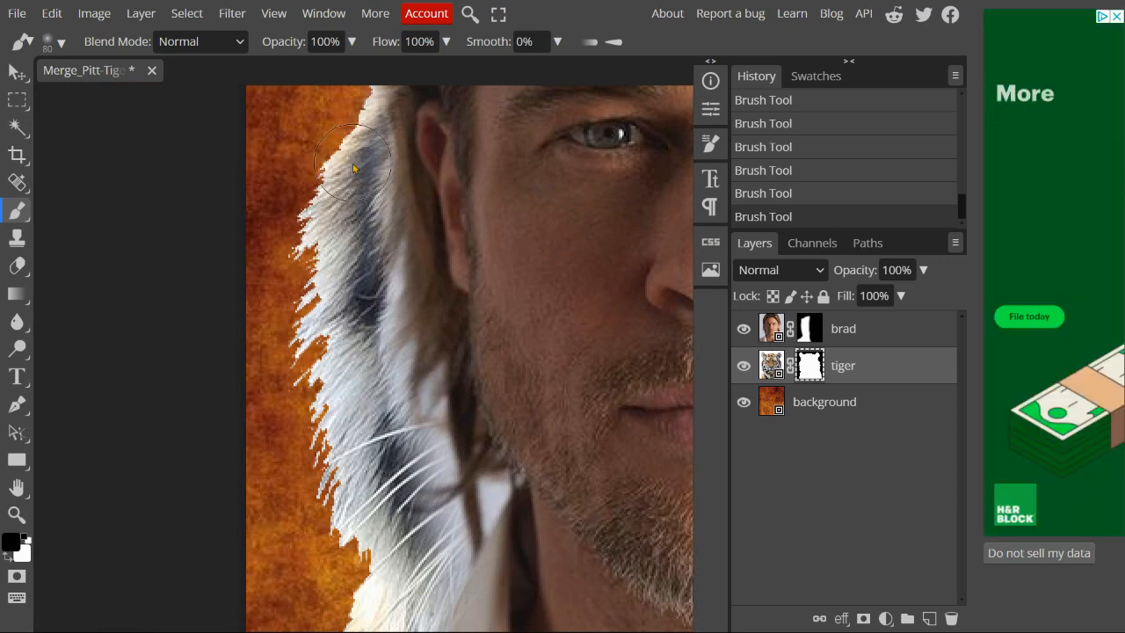
pyautogui.moveTo(356, 130)
pyautogui.mouseDown()
pyautogui.moveTo(319, 209)
pyautogui.moveTo(310, 290)
pyautogui.mouseUp()
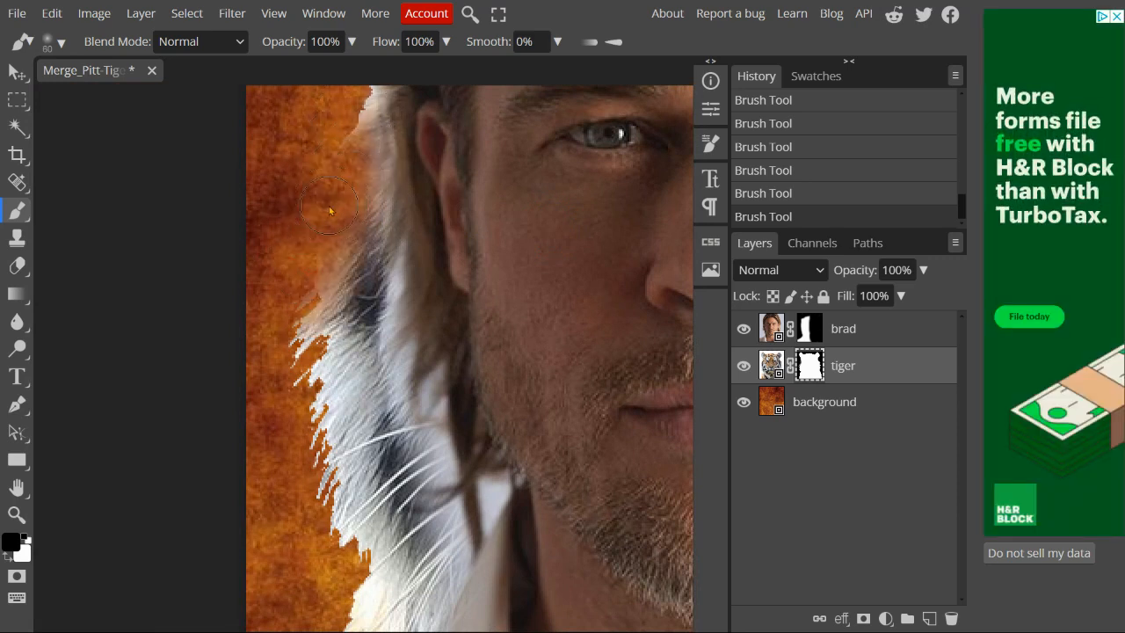
# Reduce the soft brush to 15 px and paint tapered black gaps into the tiger mask through the fur beside the man's cheek.
pyautogui.press('[')
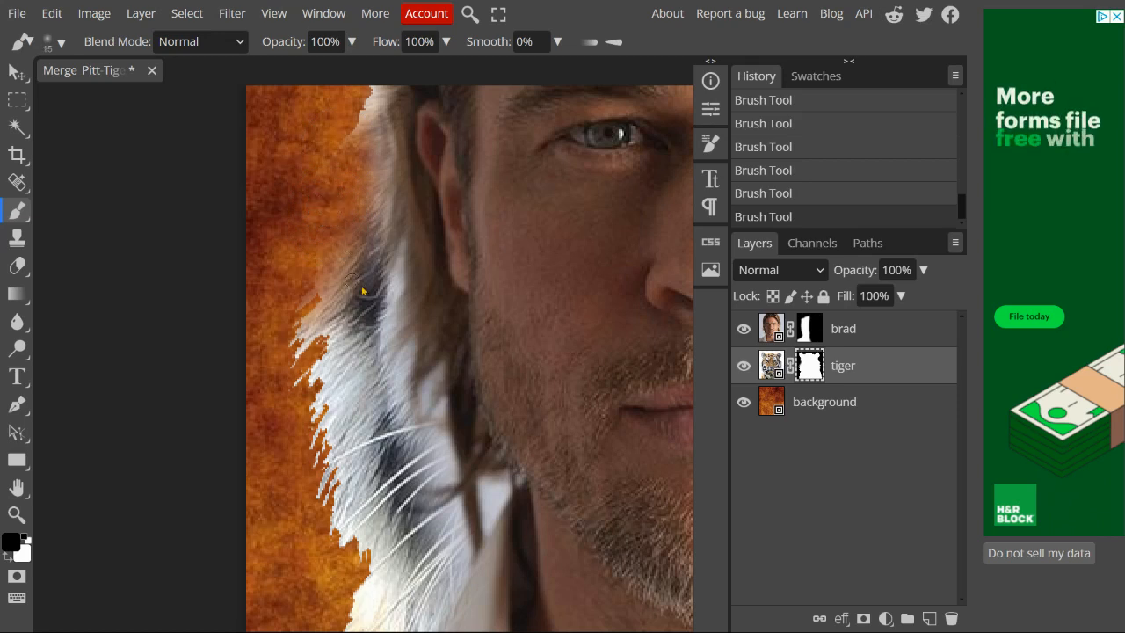
pyautogui.moveTo(399, 249); pyautogui.dragTo(335, 340)
pyautogui.moveTo(407, 283)
pyautogui.mouseDown()
pyautogui.moveTo(351, 344)
pyautogui.moveTo(376, 323)
pyautogui.mouseUp()
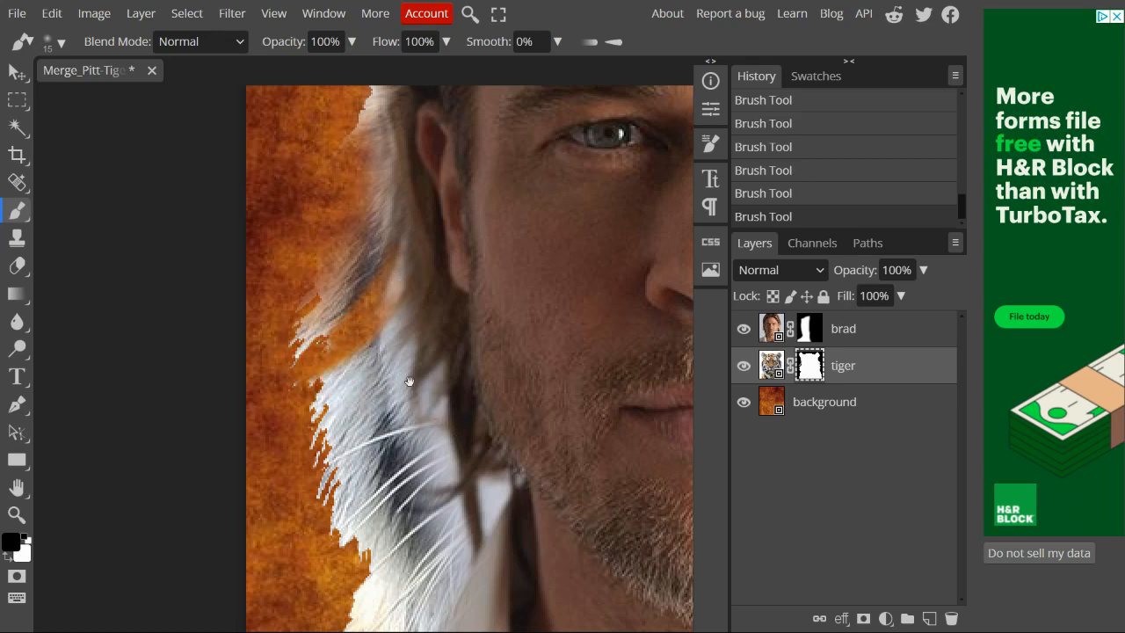
pyautogui.moveTo(408, 382); pyautogui.dragTo(402, 302)
pyautogui.moveTo(384, 217)
pyautogui.mouseDown()
pyautogui.moveTo(314, 276)
pyautogui.moveTo(294, 318)
pyautogui.mouseUp()
pyautogui.moveTo(379, 226); pyautogui.dragTo(323, 323)
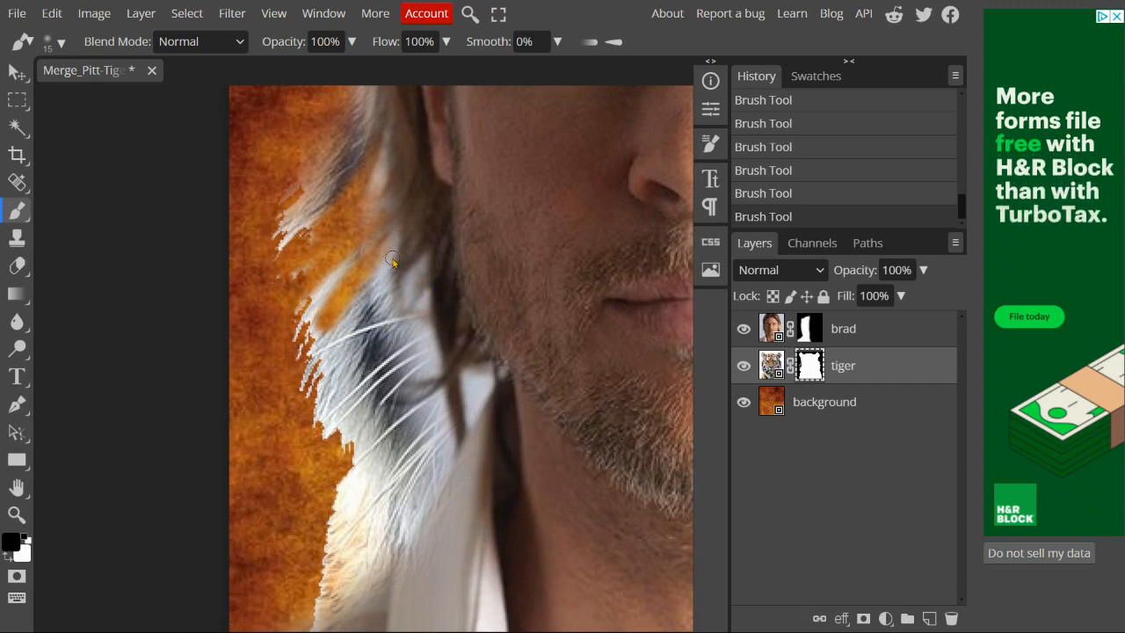
# Clear more fur on the tiger mask in black between the man's hair ends and the whiskers beside his jaw.
pyautogui.moveTo(407, 245); pyautogui.dragTo(318, 355)
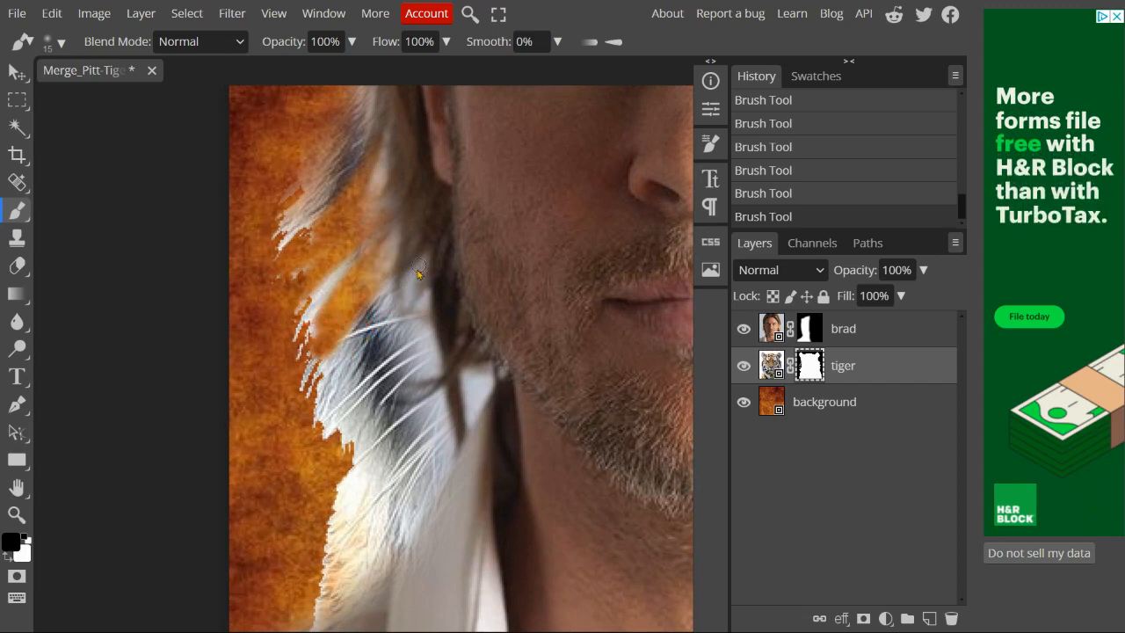
pyautogui.moveTo(419, 271); pyautogui.dragTo(411, 320)
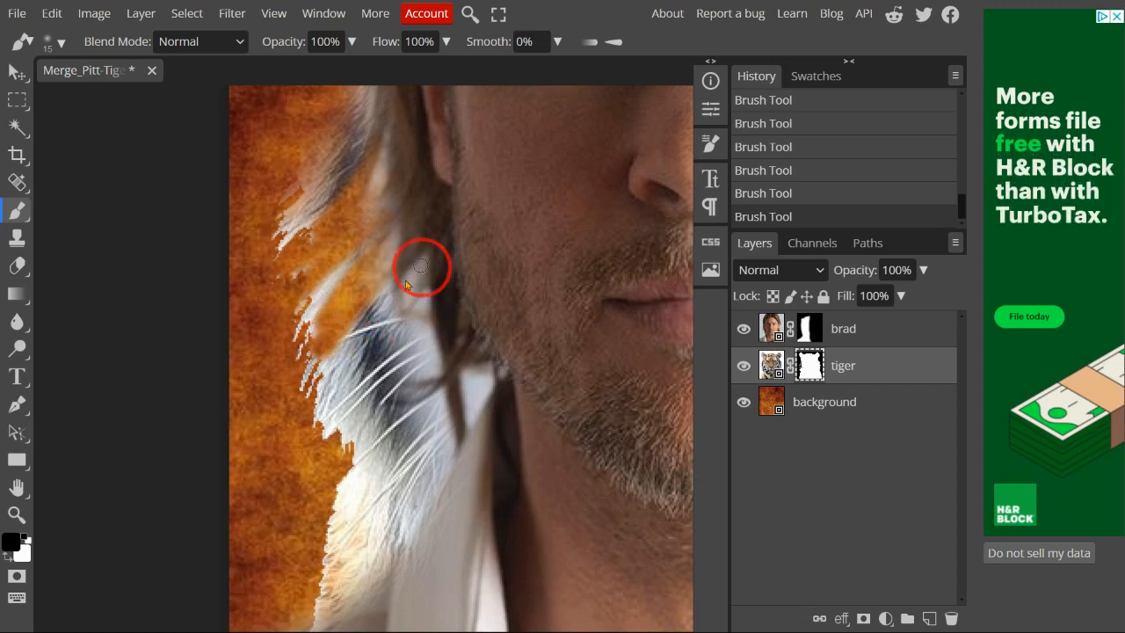
pyautogui.moveTo(420, 265)
pyautogui.mouseDown()
pyautogui.moveTo(382, 331)
pyautogui.moveTo(420, 305)
pyautogui.moveTo(360, 317)
pyautogui.mouseUp()
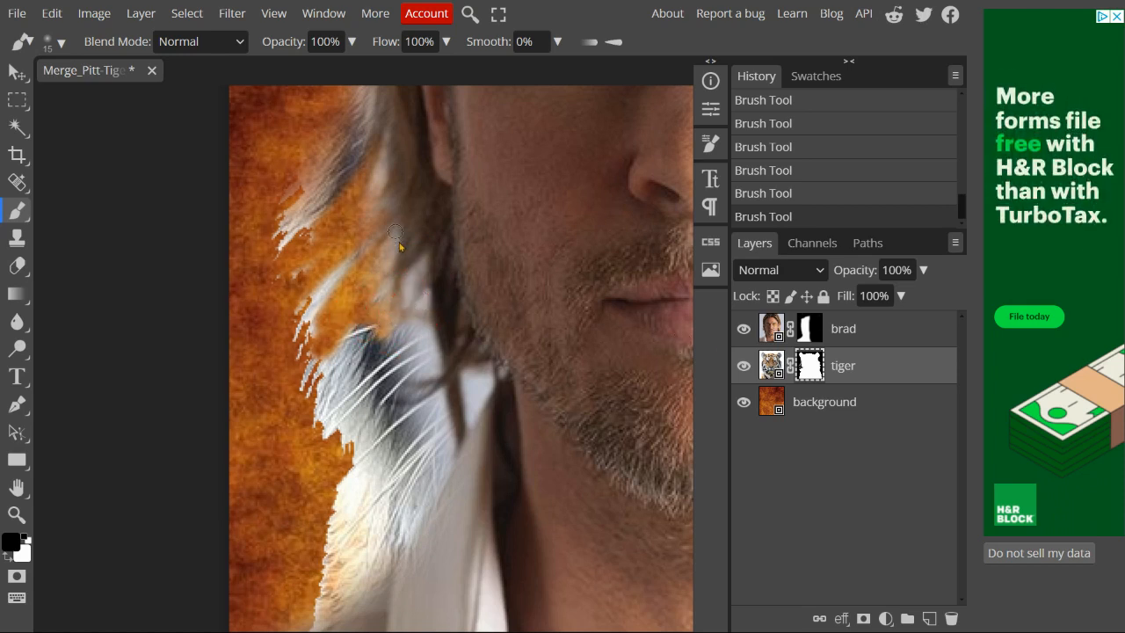
pyautogui.moveTo(421, 291); pyautogui.dragTo(393, 336)
# Paint out the pale backdrop between the man's loose hair strands down to the shirt collar in black on the brad mask.
pyautogui.click(808, 330)
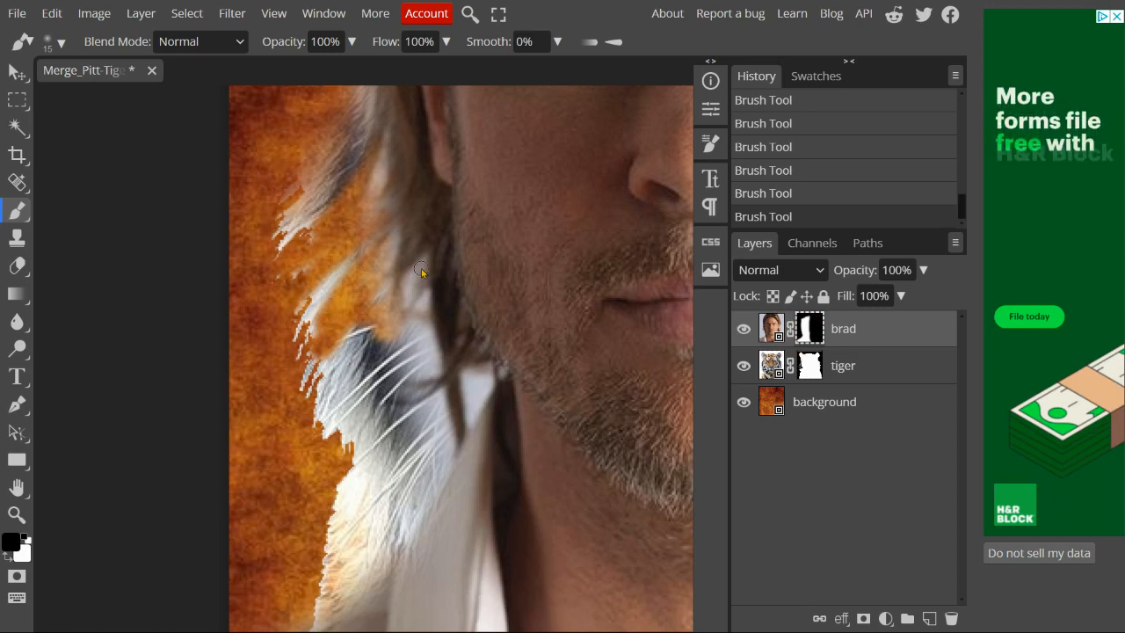
pyautogui.moveTo(418, 268)
pyautogui.mouseDown()
pyautogui.moveTo(428, 302)
pyautogui.moveTo(416, 356)
pyautogui.moveTo(371, 359)
pyautogui.mouseUp()
pyautogui.moveTo(439, 344); pyautogui.dragTo(378, 365)
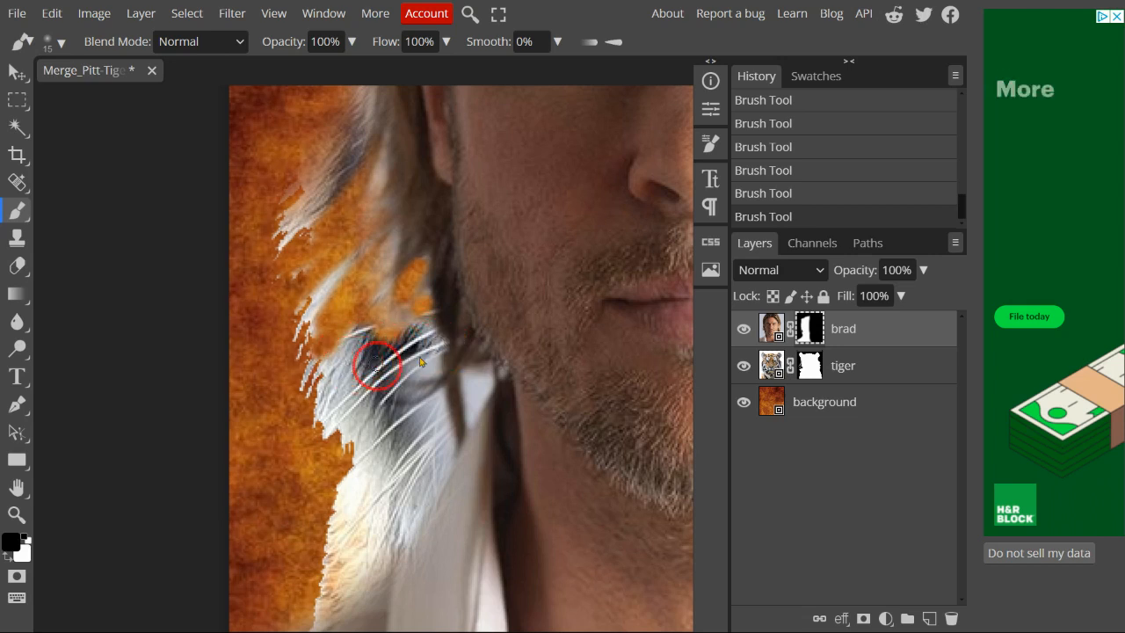
pyautogui.moveTo(455, 349); pyautogui.dragTo(394, 392)
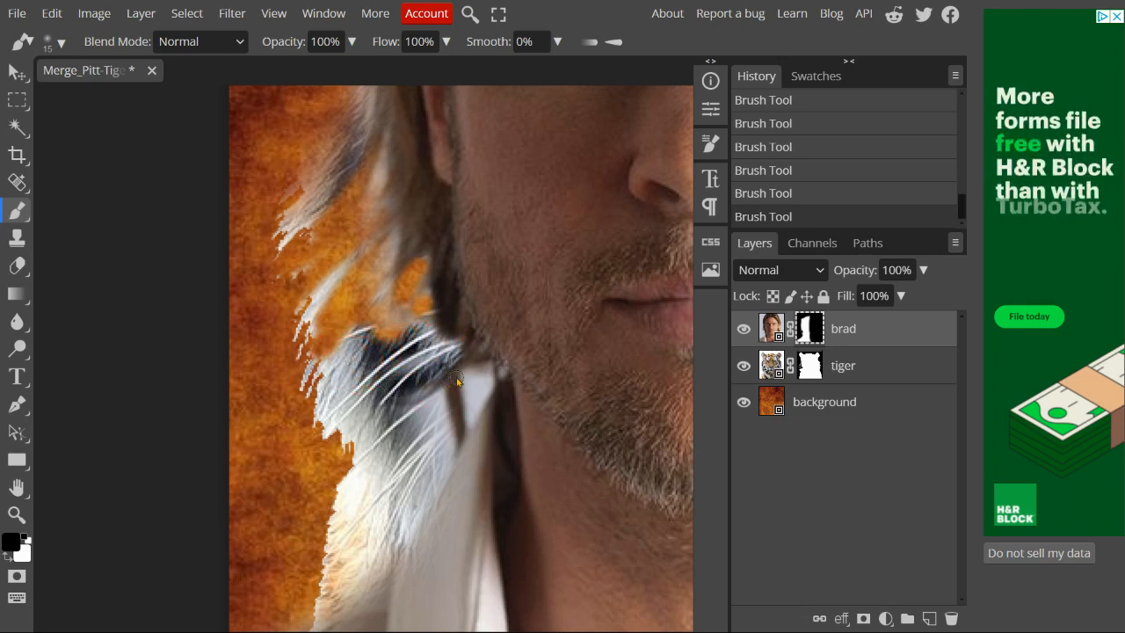
pyautogui.moveTo(482, 369); pyautogui.dragTo(464, 390)
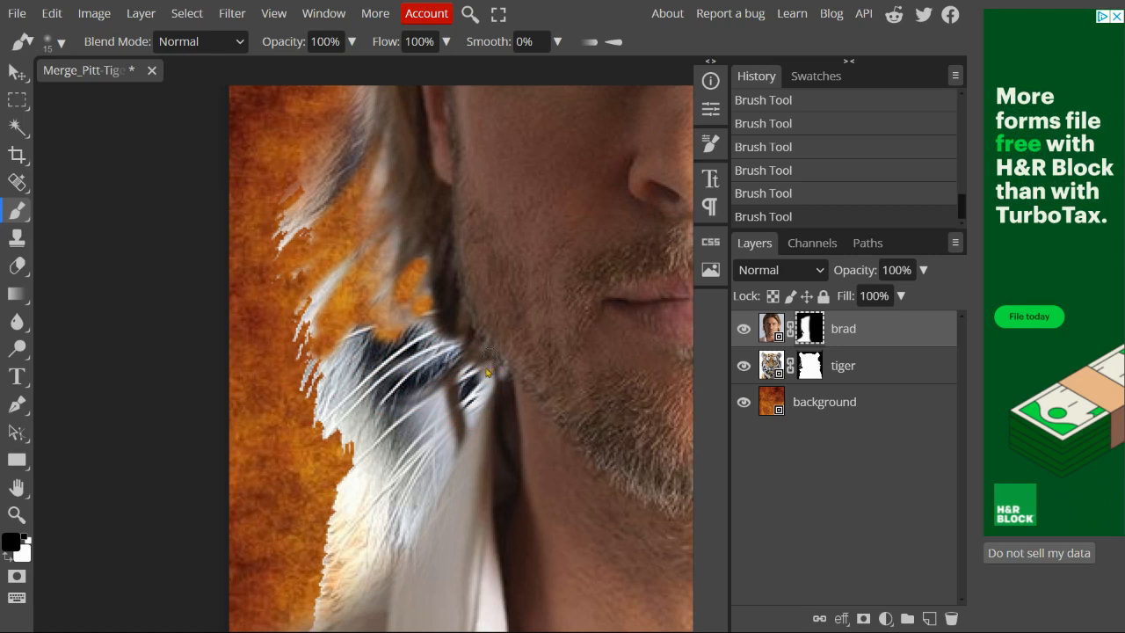
pyautogui.moveTo(491, 353); pyautogui.dragTo(472, 407)
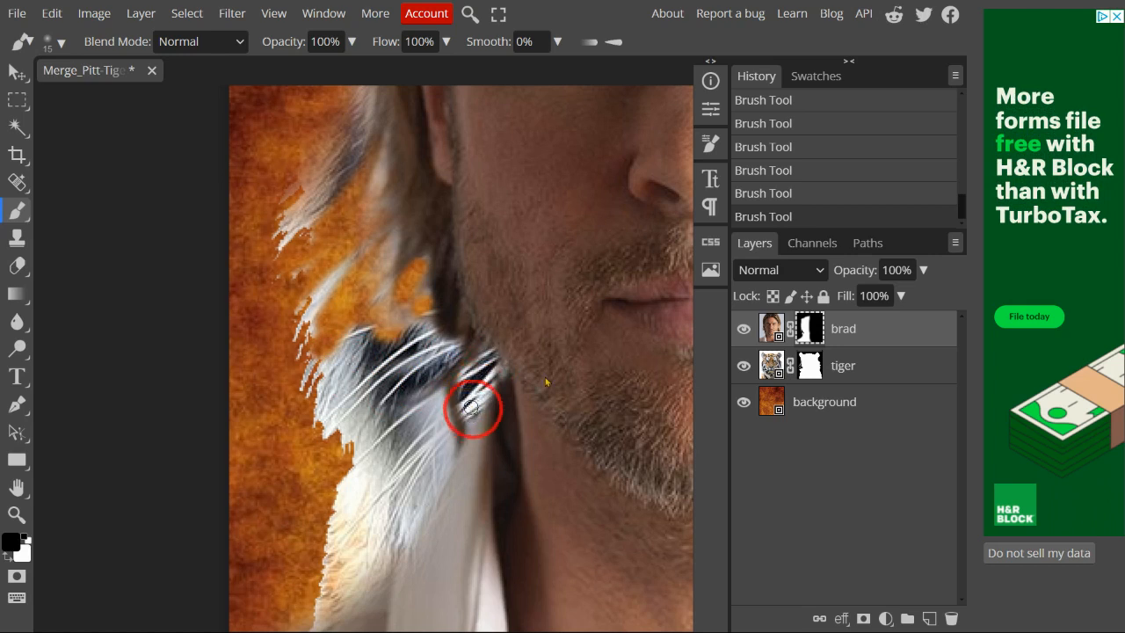
# Paint out the tiger fur and whiskers in black on the tiger mask around the loose hair strands above the collar.
pyautogui.click(805, 364)
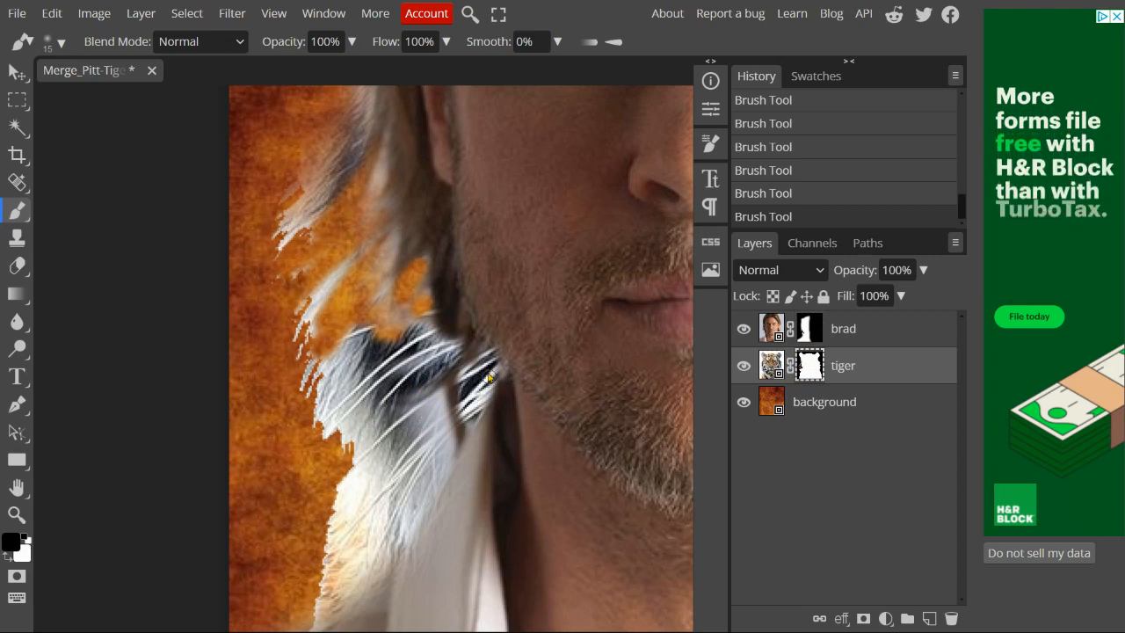
pyautogui.moveTo(490, 360)
pyautogui.mouseDown()
pyautogui.moveTo(465, 382)
pyautogui.moveTo(462, 418)
pyautogui.mouseUp()
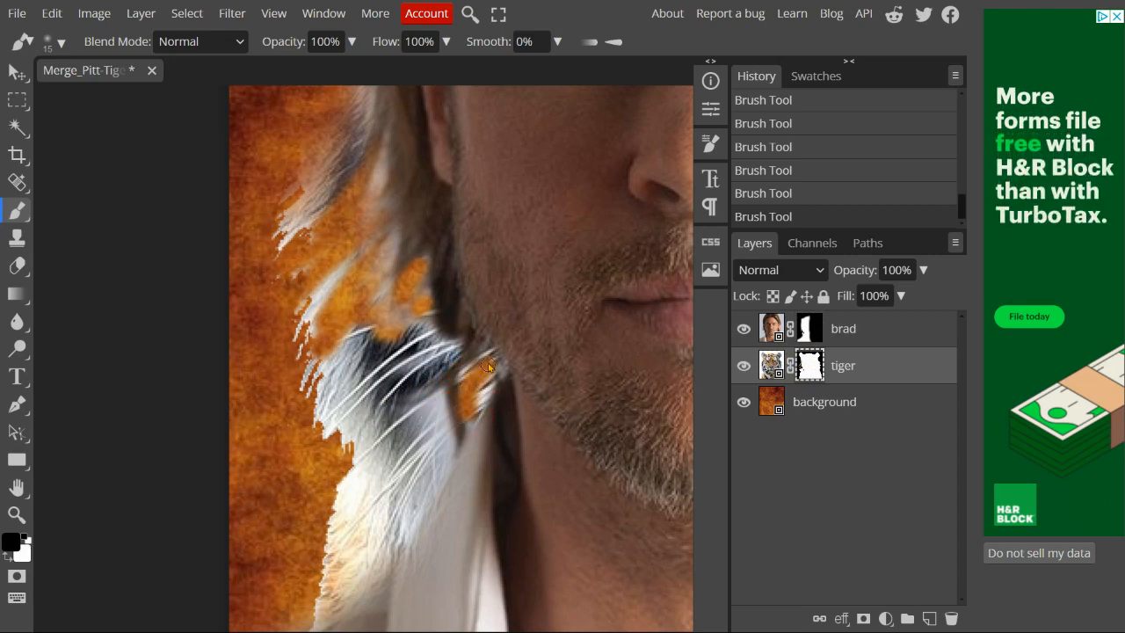
pyautogui.moveTo(488, 376); pyautogui.dragTo(474, 406)
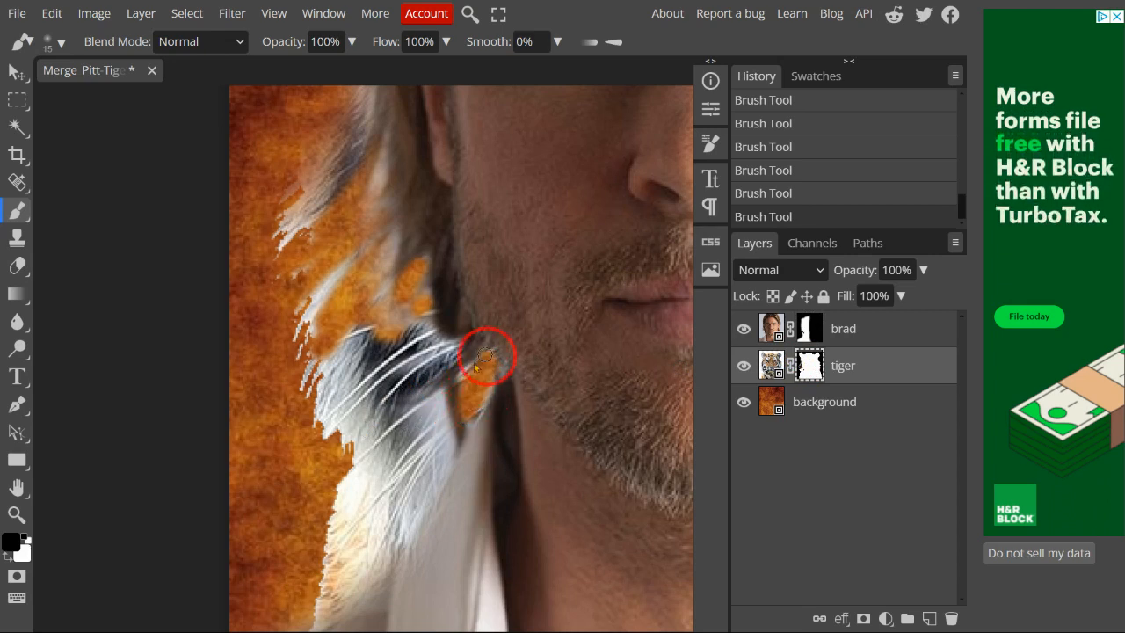
pyautogui.moveTo(450, 353)
pyautogui.mouseDown()
pyautogui.moveTo(424, 370)
pyautogui.moveTo(439, 347)
pyautogui.moveTo(403, 367)
pyautogui.moveTo(427, 311)
pyautogui.moveTo(406, 352)
pyautogui.moveTo(384, 363)
pyautogui.moveTo(363, 340)
pyautogui.moveTo(334, 375)
pyautogui.moveTo(361, 322)
pyautogui.moveTo(376, 366)
pyautogui.moveTo(385, 354)
pyautogui.moveTo(374, 370)
pyautogui.moveTo(410, 377)
pyautogui.moveTo(361, 398)
pyautogui.mouseUp()
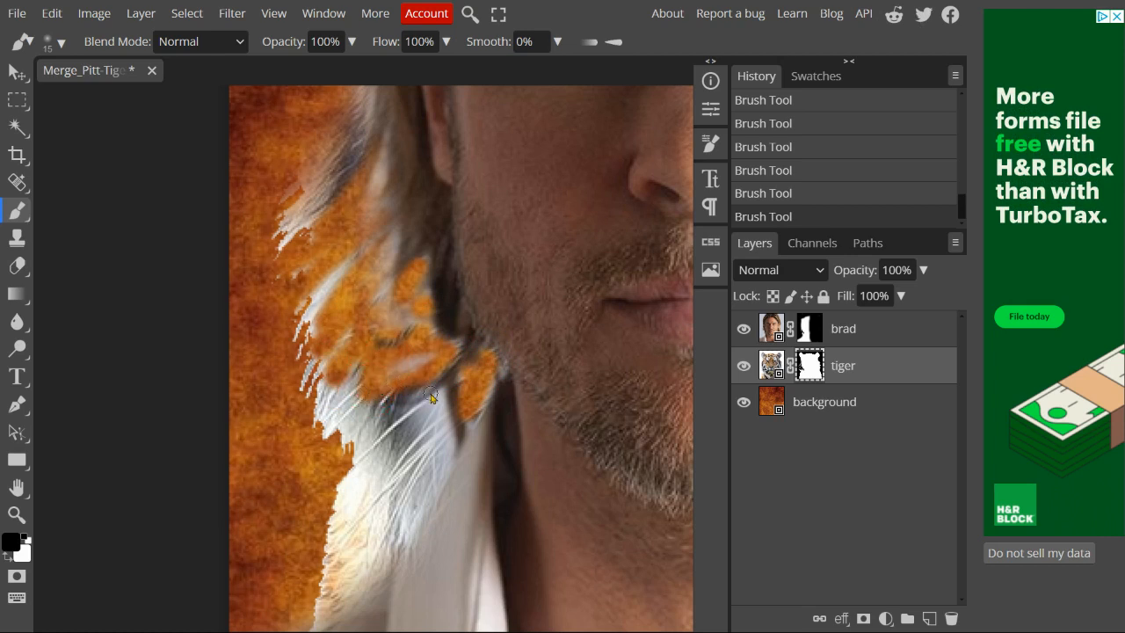
pyautogui.click(376, 418)
pyautogui.moveTo(444, 407)
pyautogui.mouseDown()
pyautogui.moveTo(393, 445)
pyautogui.moveTo(435, 428)
pyautogui.moveTo(382, 460)
pyautogui.mouseUp()
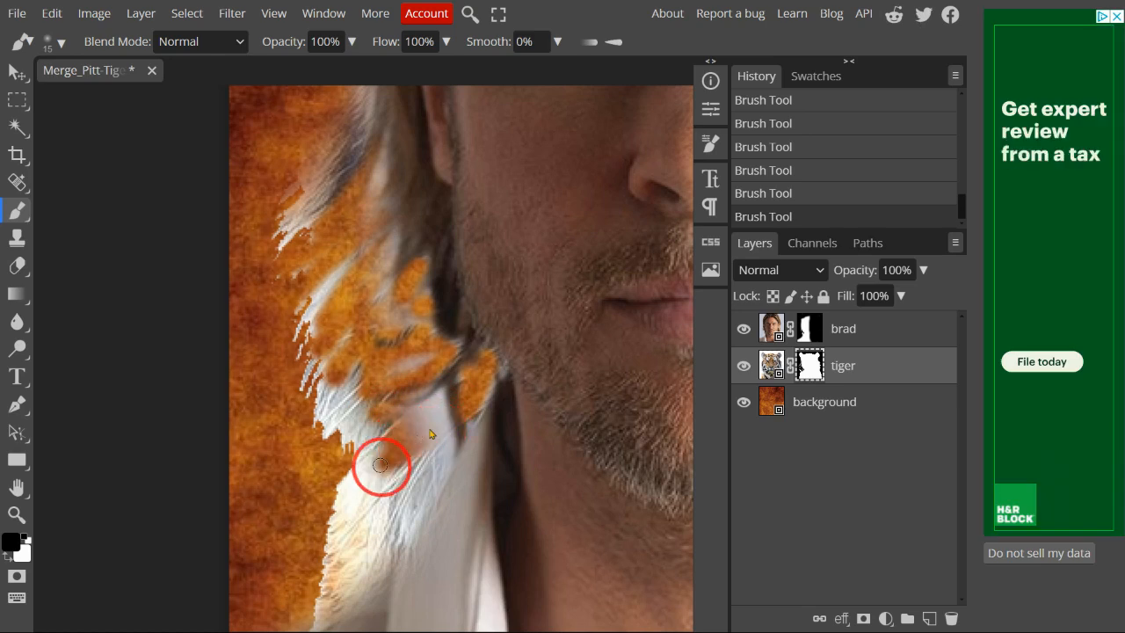
pyautogui.moveTo(444, 426); pyautogui.dragTo(391, 470)
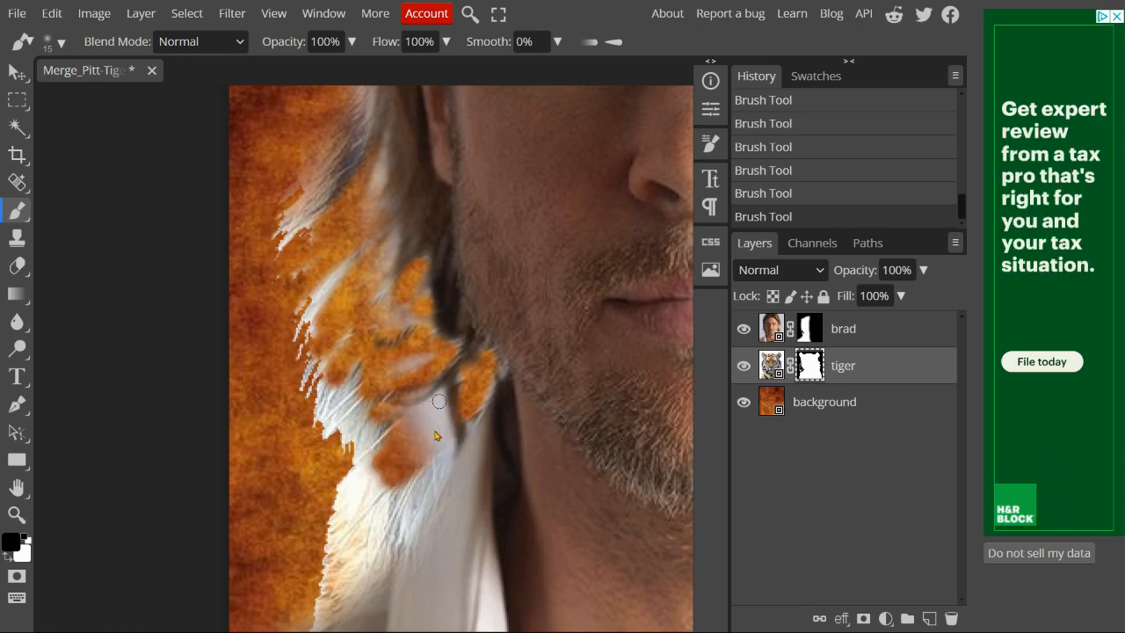
# Remove the leftover pale backdrop beside the lowest hair strand above the collar by painting black on the brad mask.
pyautogui.click(803, 326)
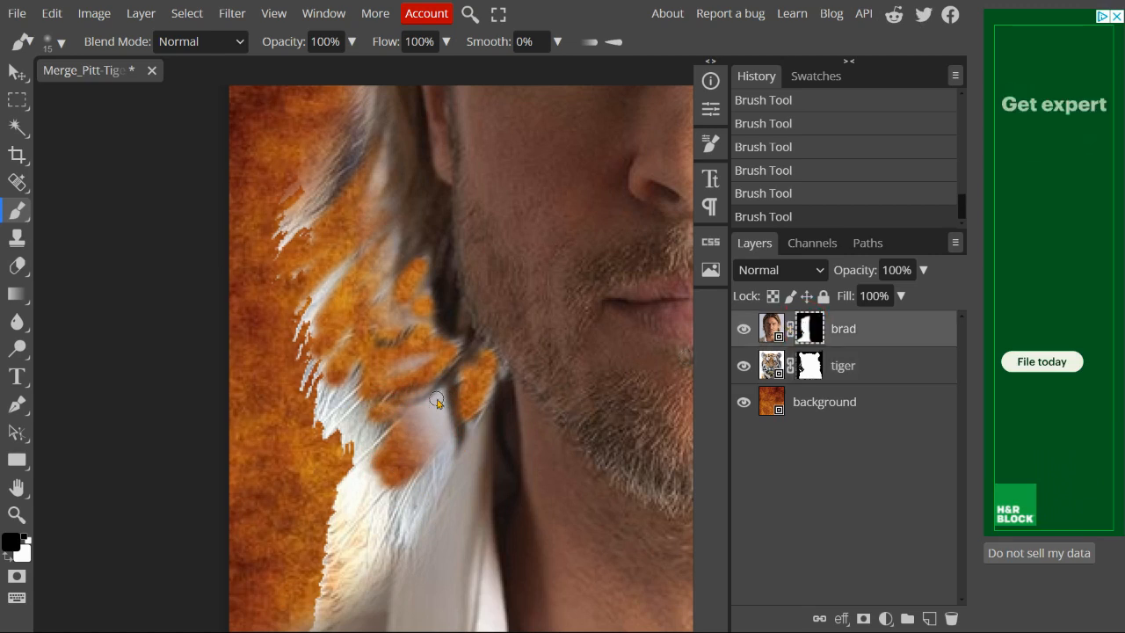
pyautogui.moveTo(439, 402); pyautogui.dragTo(355, 447)
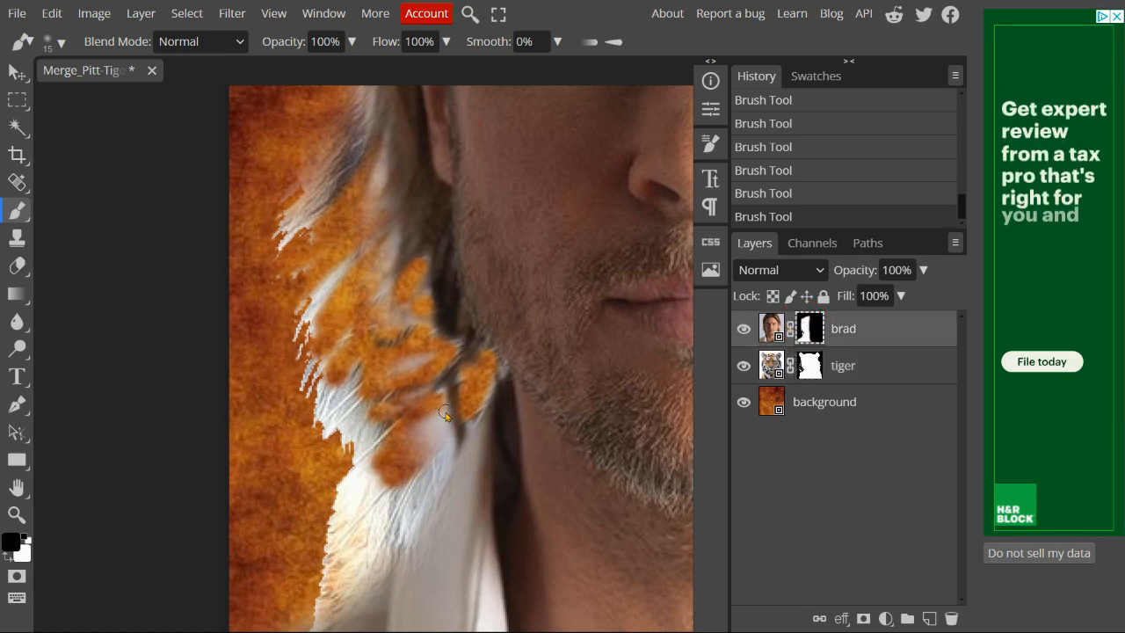
pyautogui.moveTo(441, 413)
pyautogui.mouseDown()
pyautogui.moveTo(411, 431)
pyautogui.moveTo(436, 428)
pyautogui.moveTo(414, 453)
pyautogui.moveTo(447, 431)
pyautogui.moveTo(406, 511)
pyautogui.mouseUp()
pyautogui.moveTo(475, 458); pyautogui.dragTo(441, 222)
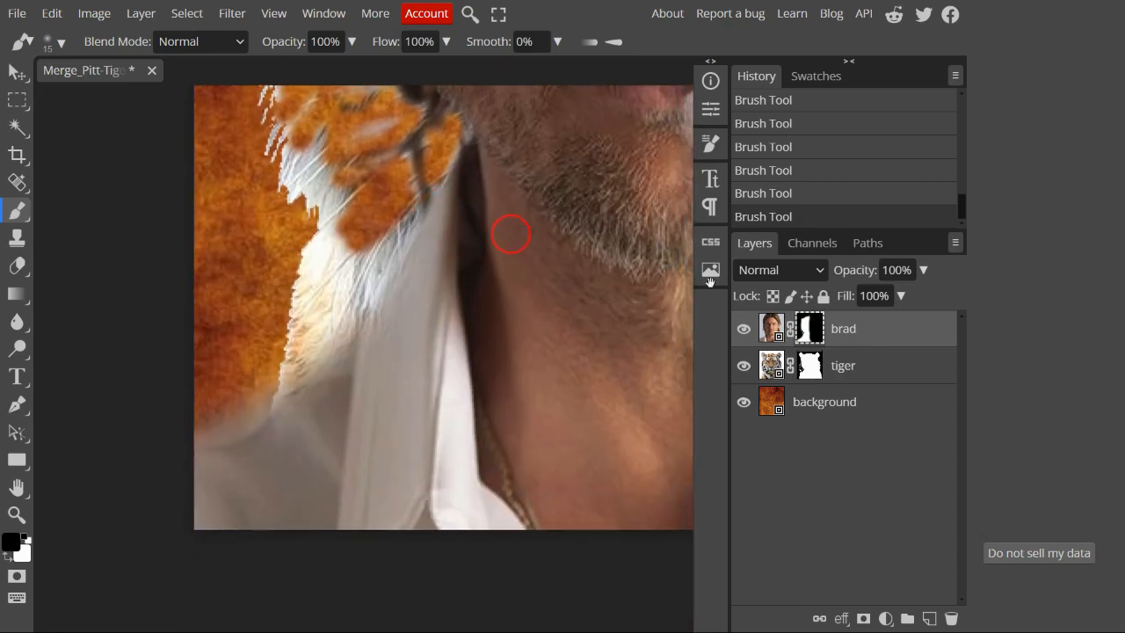
# Paint out the fur along the collar's outer edge and the remnants around the hair strands in black on the tiger mask.
pyautogui.click(810, 365)
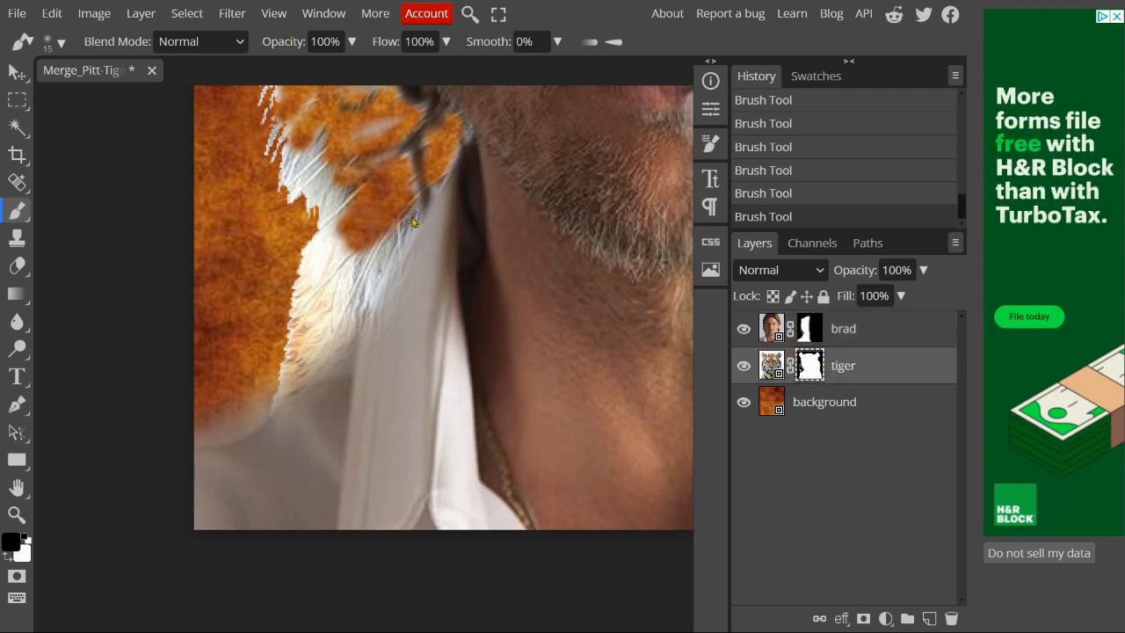
pyautogui.moveTo(413, 221)
pyautogui.mouseDown()
pyautogui.moveTo(383, 266)
pyautogui.moveTo(326, 312)
pyautogui.mouseUp()
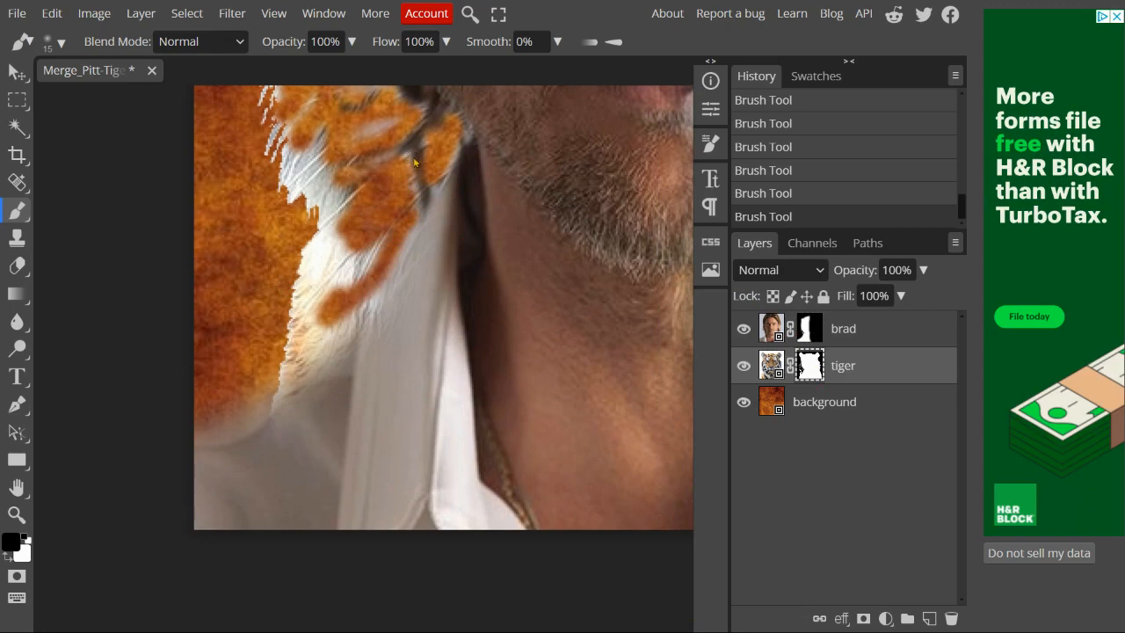
pyautogui.scroll(2, 415, 162)
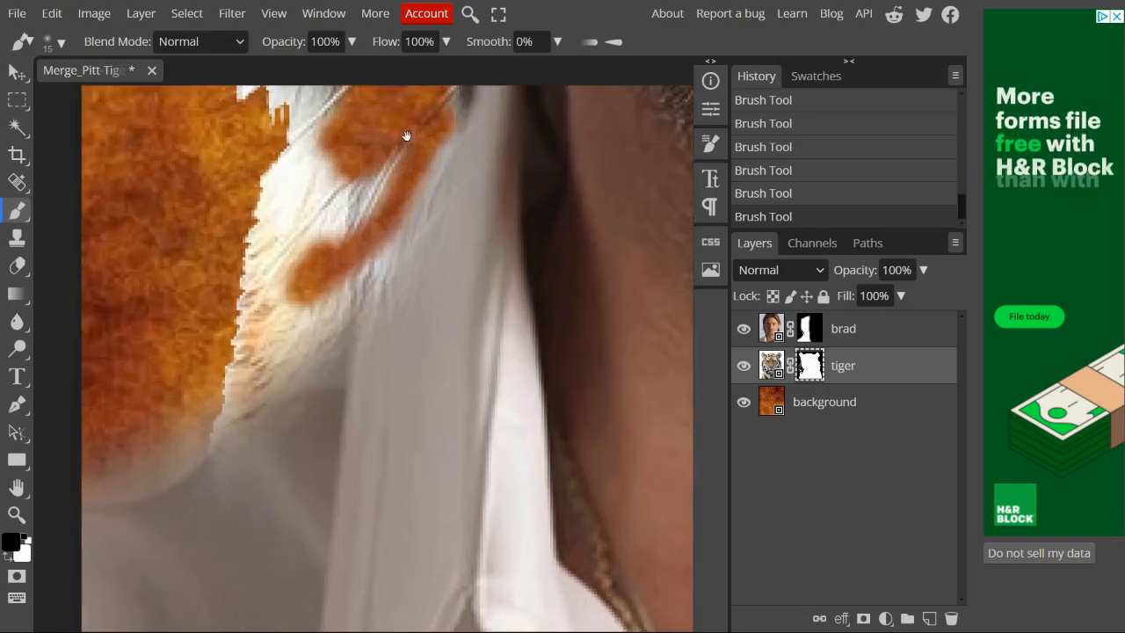
pyautogui.moveTo(406, 136); pyautogui.dragTo(317, 392)
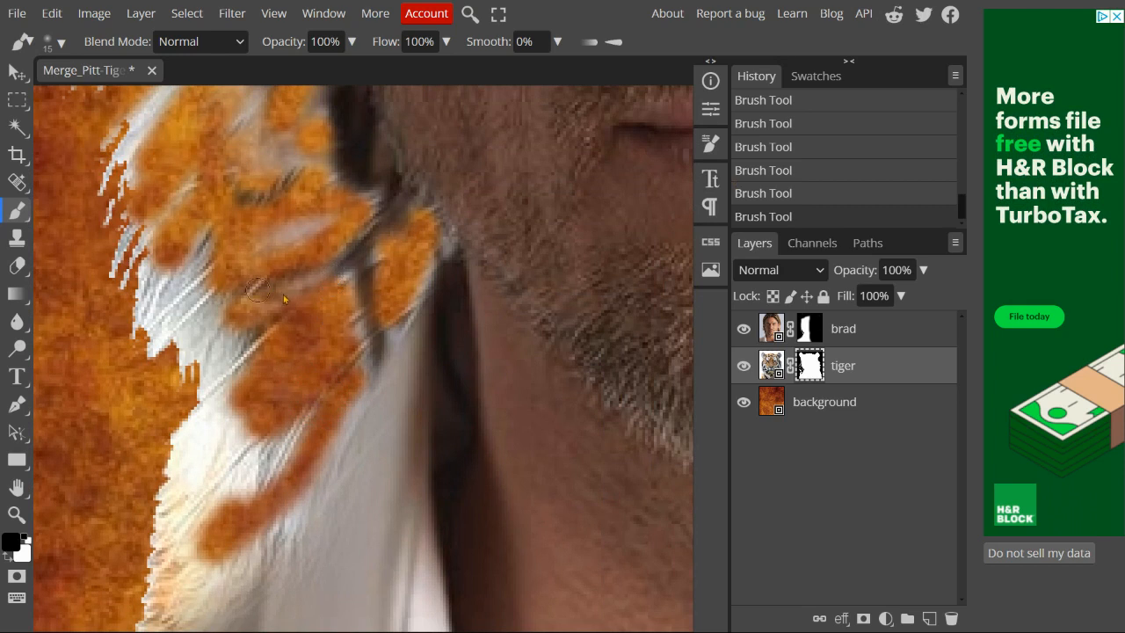
pyautogui.moveTo(346, 286)
pyautogui.mouseDown()
pyautogui.moveTo(326, 313)
pyautogui.moveTo(367, 330)
pyautogui.moveTo(343, 372)
pyautogui.moveTo(352, 361)
pyautogui.mouseUp()
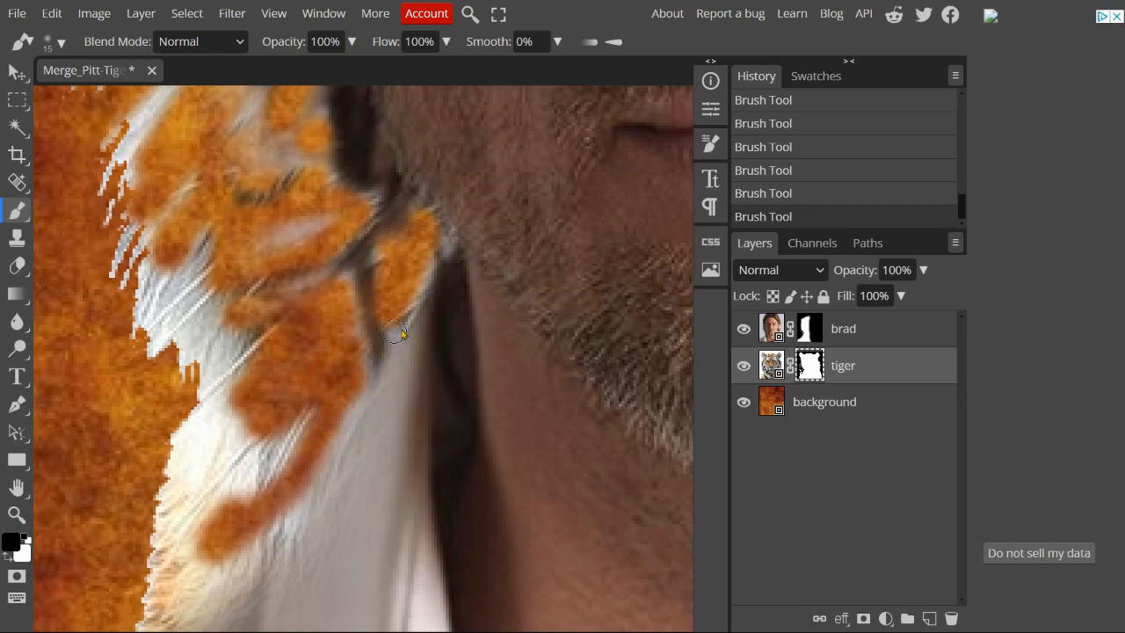
pyautogui.moveTo(412, 317)
pyautogui.mouseDown()
pyautogui.moveTo(426, 290)
pyautogui.moveTo(412, 254)
pyautogui.moveTo(383, 249)
pyautogui.moveTo(399, 237)
pyautogui.moveTo(376, 190)
pyautogui.moveTo(332, 221)
pyautogui.mouseUp()
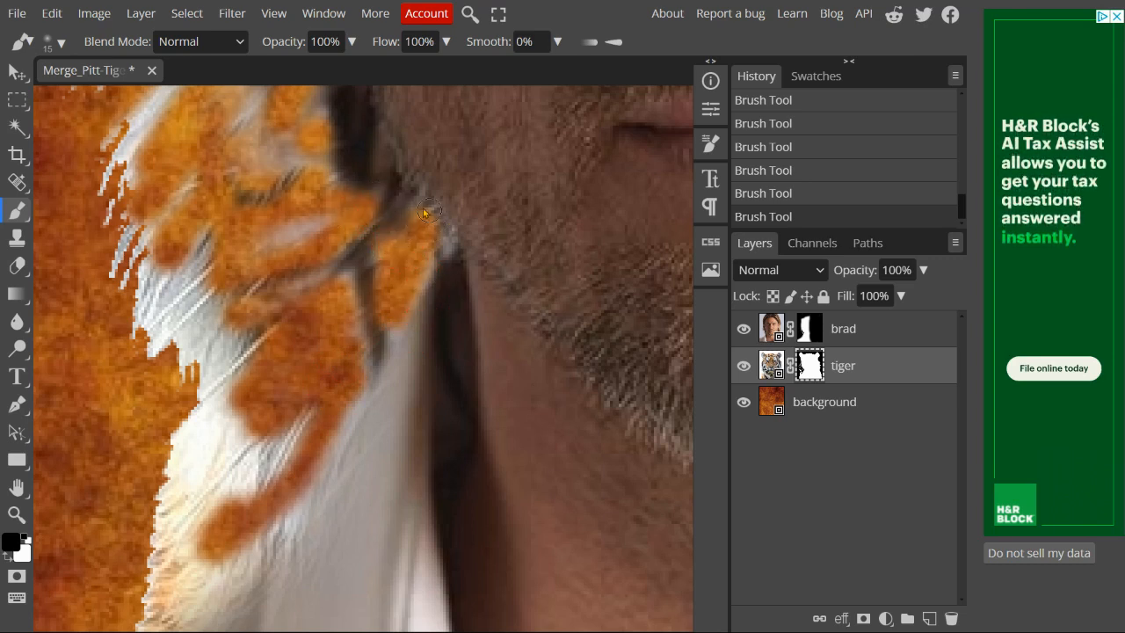
pyautogui.moveTo(407, 234); pyautogui.dragTo(430, 231)
pyautogui.moveTo(345, 189); pyautogui.dragTo(334, 364)
pyautogui.moveTo(259, 329)
pyautogui.mouseDown()
pyautogui.moveTo(245, 339)
pyautogui.moveTo(304, 337)
pyautogui.moveTo(257, 348)
pyautogui.mouseUp()
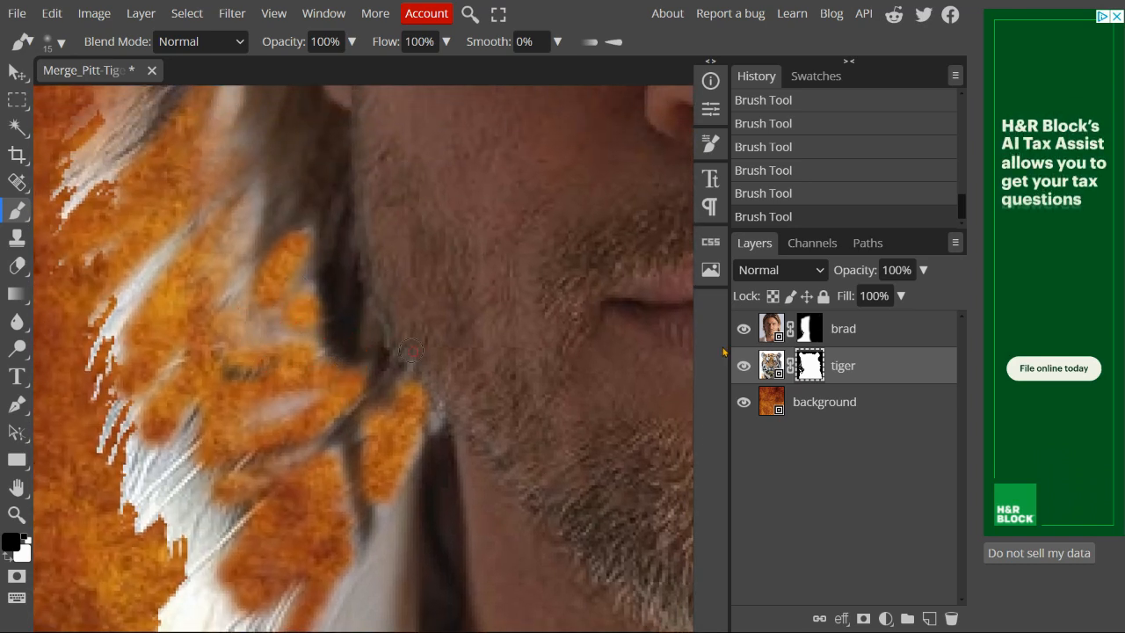
# Clean the pale backdrop remnants around the man's hair ends beside the cheek with black on the brad mask.
pyautogui.click(809, 328)
pyautogui.moveTo(227, 402)
pyautogui.mouseDown()
pyautogui.moveTo(324, 397)
pyautogui.moveTo(264, 413)
pyautogui.moveTo(262, 362)
pyautogui.moveTo(288, 322)
pyautogui.moveTo(248, 346)
pyautogui.moveTo(251, 283)
pyautogui.moveTo(225, 298)
pyautogui.moveTo(239, 270)
pyautogui.mouseUp()
pyautogui.moveTo(223, 226)
pyautogui.mouseDown()
pyautogui.moveTo(226, 304)
pyautogui.moveTo(311, 413)
pyautogui.moveTo(244, 449)
pyautogui.moveTo(247, 492)
pyautogui.mouseUp()
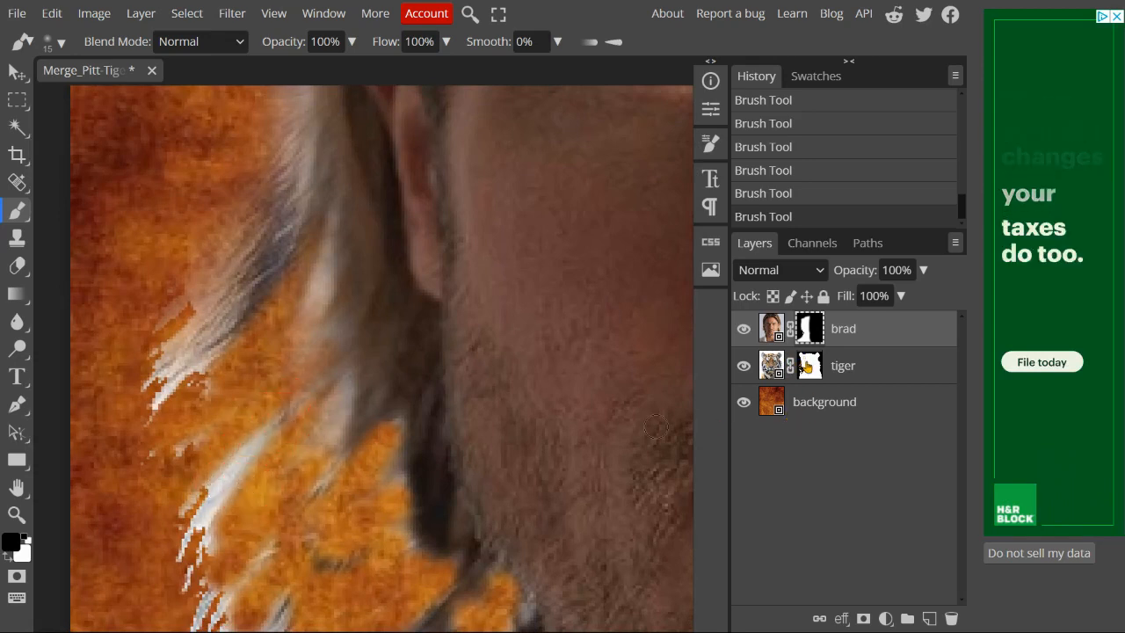
# Paint out the leftover white fur tufts against the flaming background beside the man's hair in black on the tiger mask.
pyautogui.hotkey('alt', '[')
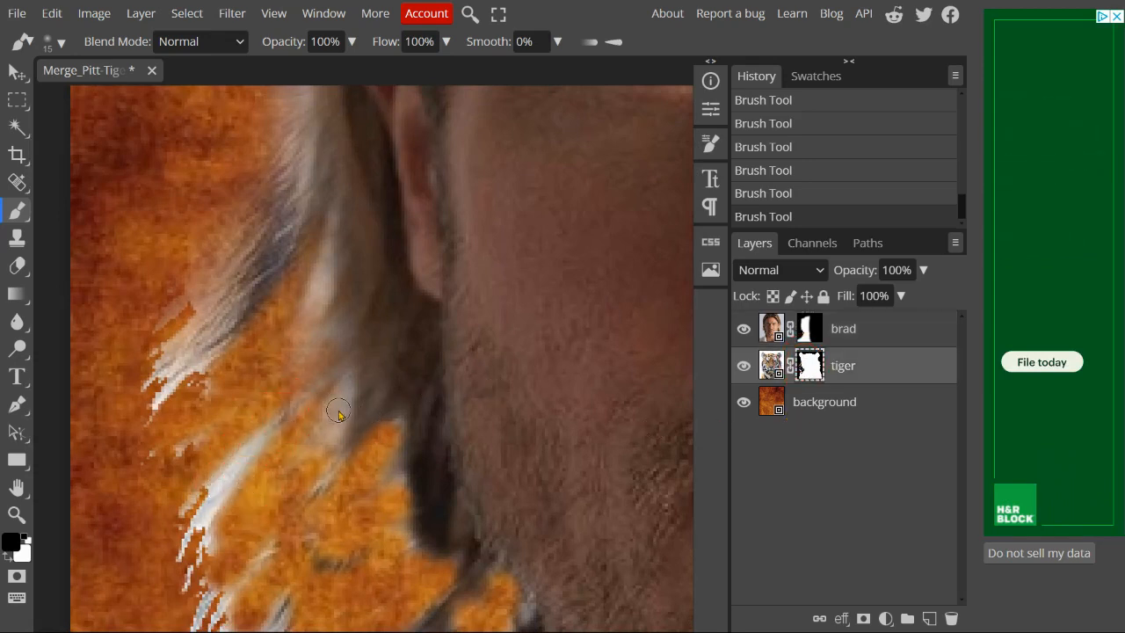
pyautogui.moveTo(339, 414)
pyautogui.mouseDown()
pyautogui.moveTo(313, 432)
pyautogui.moveTo(327, 411)
pyautogui.moveTo(276, 425)
pyautogui.moveTo(204, 527)
pyautogui.moveTo(231, 410)
pyautogui.moveTo(168, 460)
pyautogui.mouseUp()
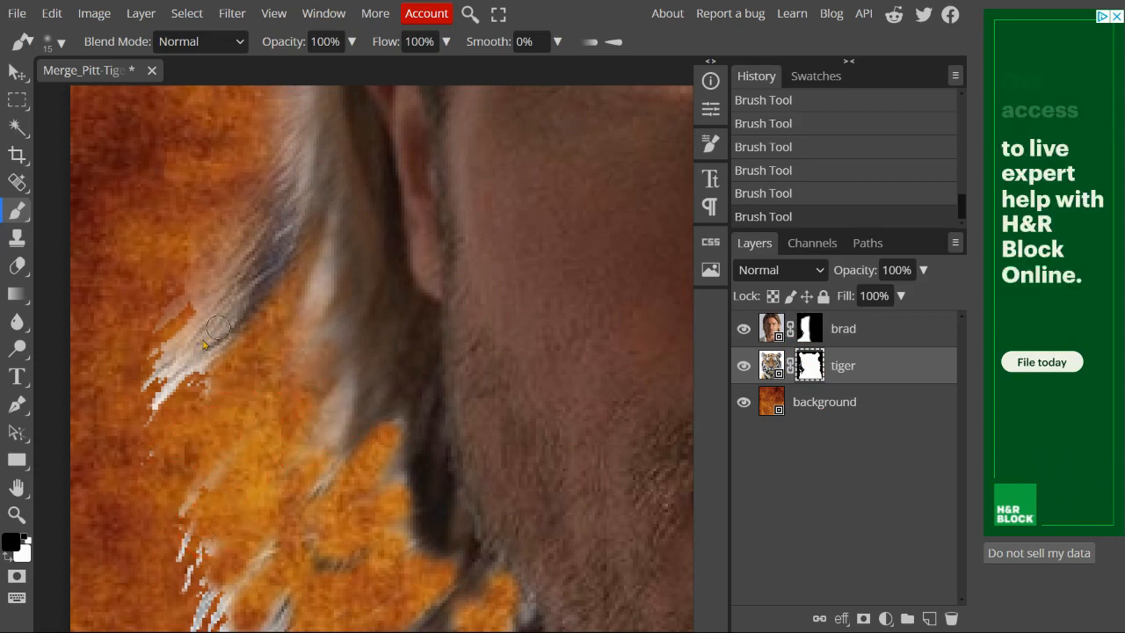
pyautogui.moveTo(211, 336); pyautogui.dragTo(167, 387)
pyautogui.moveTo(329, 222); pyautogui.dragTo(293, 374)
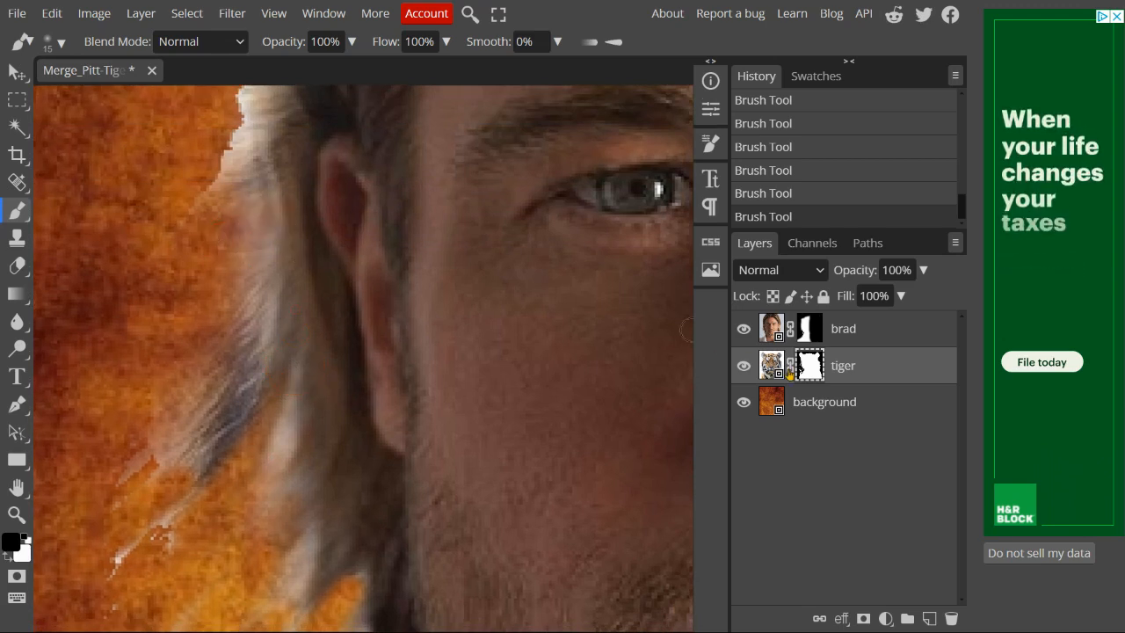
# Paint out the pale backdrop along the hair's outer edge below the ear and around its loose strands in black on the brad mask.
pyautogui.click(817, 329)
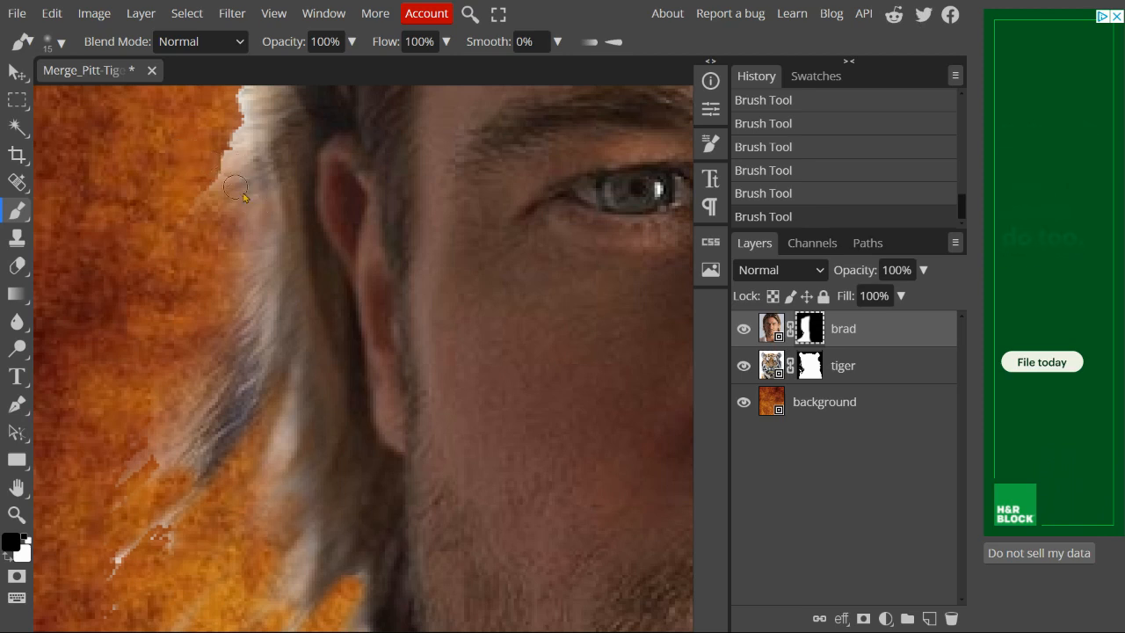
pyautogui.moveTo(255, 200); pyautogui.dragTo(220, 211)
pyautogui.moveTo(254, 248)
pyautogui.mouseDown()
pyautogui.moveTo(239, 262)
pyautogui.moveTo(244, 293)
pyautogui.moveTo(220, 331)
pyautogui.moveTo(240, 354)
pyautogui.moveTo(211, 384)
pyautogui.mouseUp()
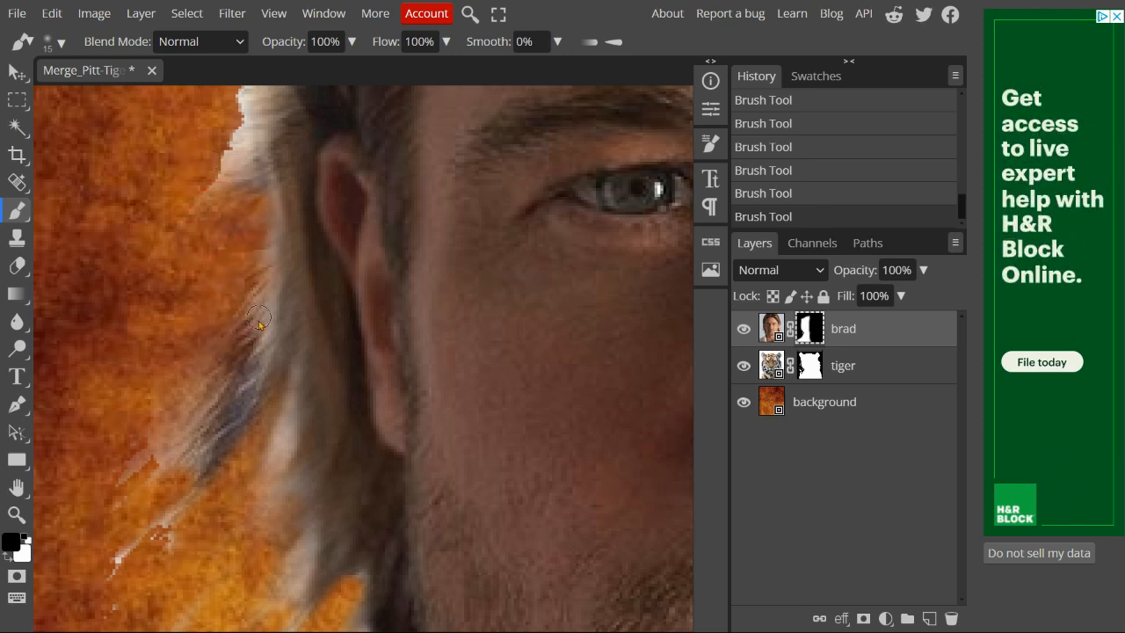
pyautogui.moveTo(261, 328); pyautogui.dragTo(172, 433)
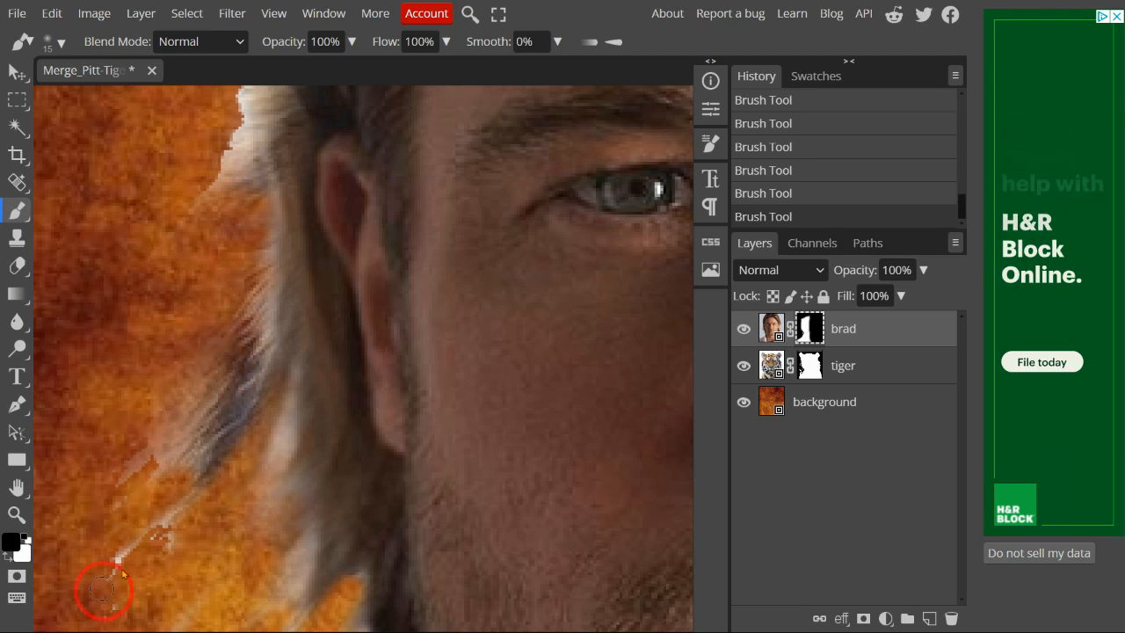
pyautogui.moveTo(151, 552)
pyautogui.mouseDown()
pyautogui.moveTo(180, 525)
pyautogui.moveTo(98, 586)
pyautogui.mouseUp()
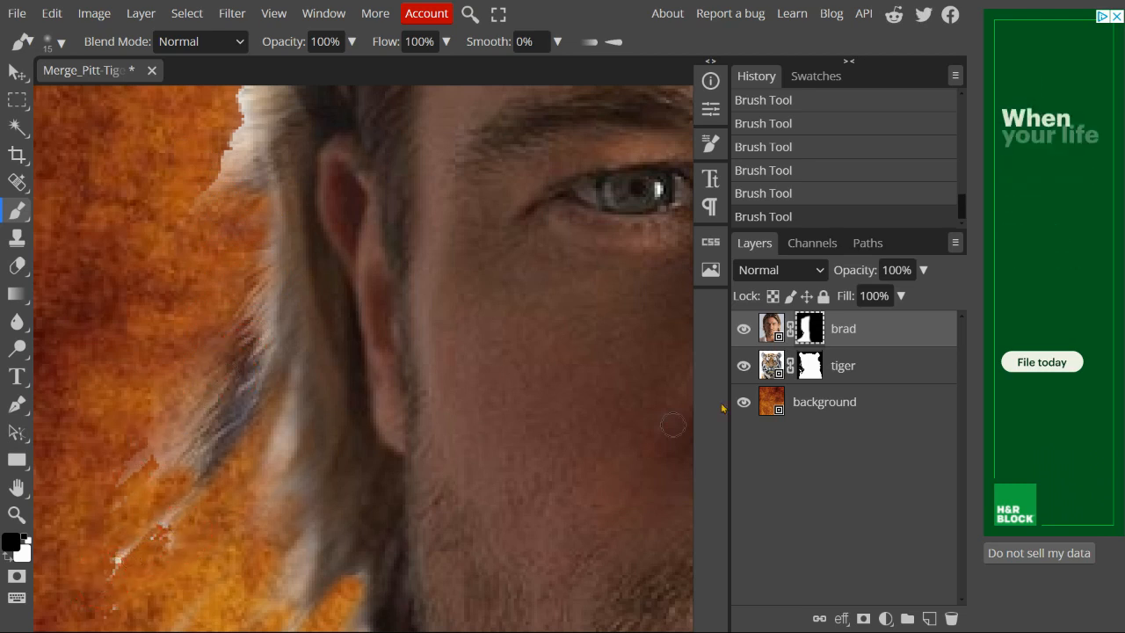
# Remove the leftover white wisps around the loose hair strands over the flaming background with black on the tiger mask.
pyautogui.click(805, 358)
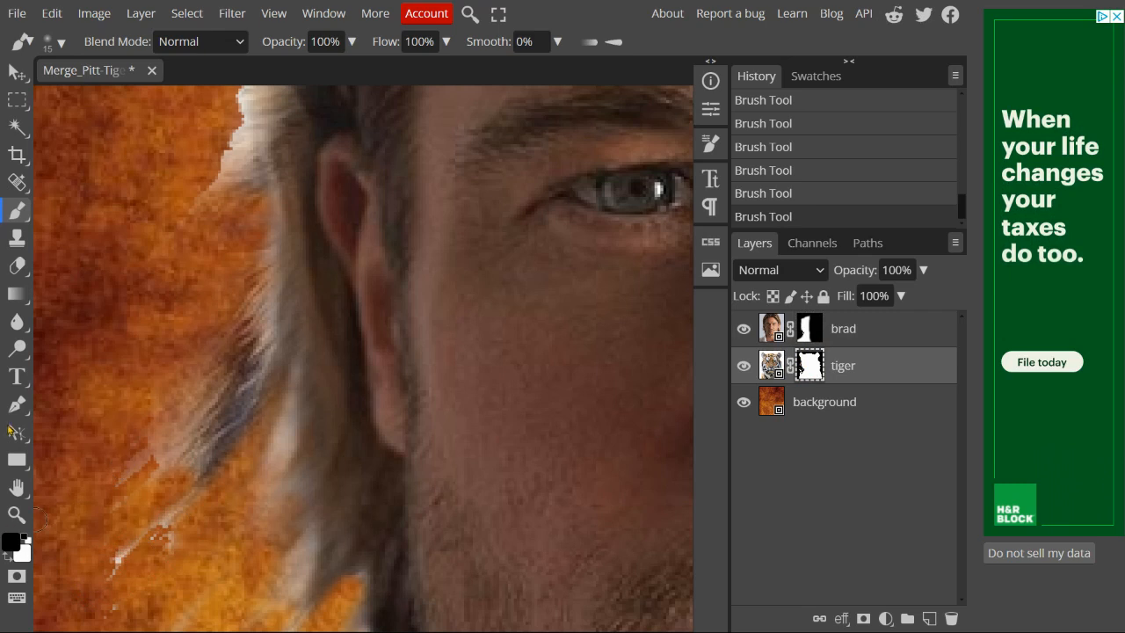
pyautogui.moveTo(103, 476)
pyautogui.mouseDown()
pyautogui.moveTo(201, 407)
pyautogui.moveTo(207, 386)
pyautogui.mouseUp()
pyautogui.click(113, 527)
pyautogui.moveTo(114, 528); pyautogui.dragTo(189, 462)
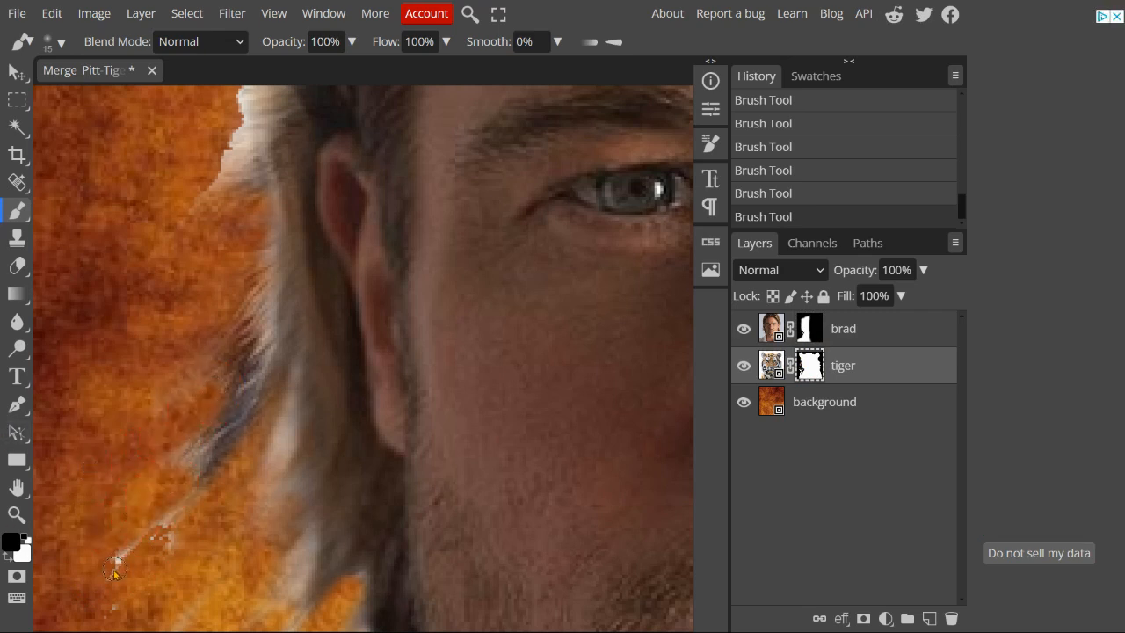
pyautogui.moveTo(88, 588)
pyautogui.mouseDown()
pyautogui.moveTo(149, 557)
pyautogui.moveTo(170, 514)
pyautogui.moveTo(245, 475)
pyautogui.moveTo(287, 435)
pyautogui.moveTo(295, 404)
pyautogui.mouseUp()
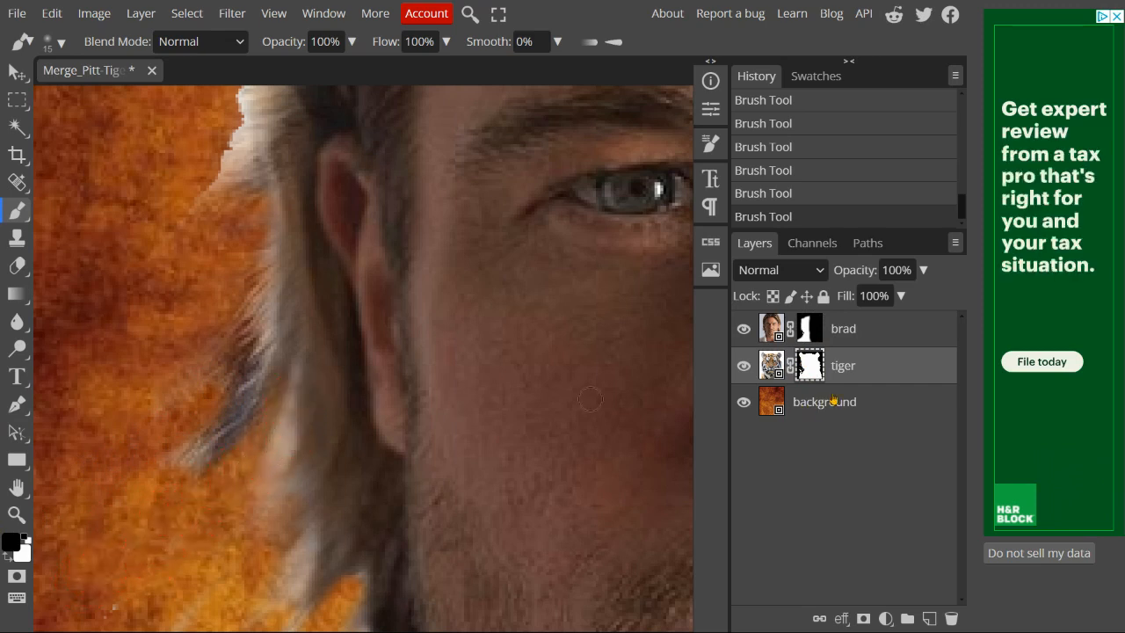
# Mask out hair beside the earlobe in black on the brad mask, and restore the overpainted ear area with white.
pyautogui.click(813, 328)
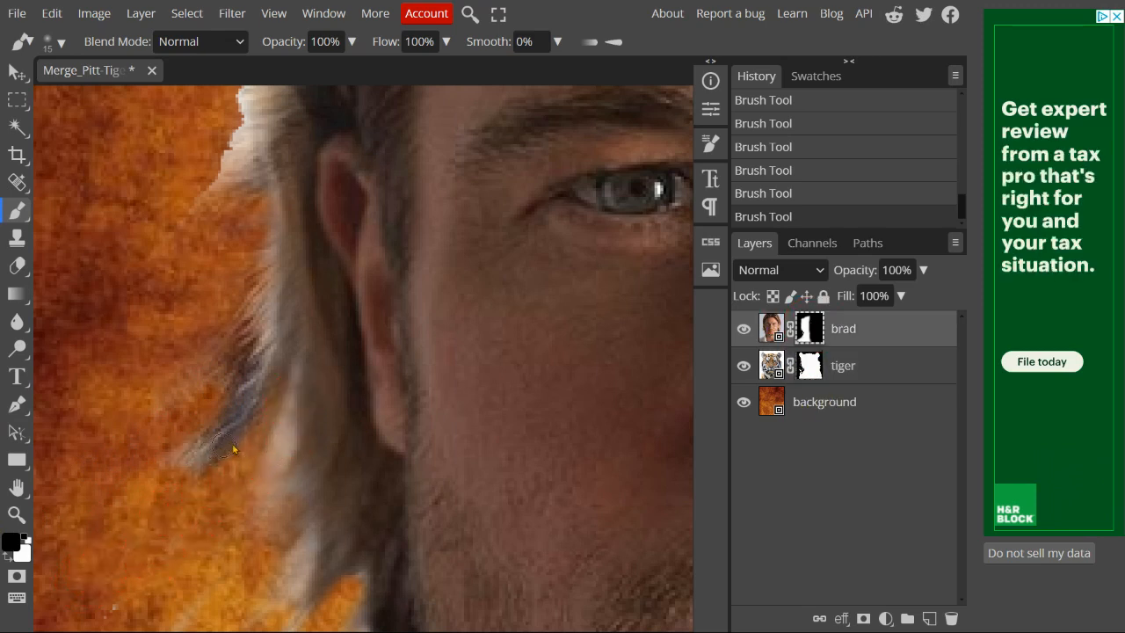
pyautogui.moveTo(340, 379); pyautogui.dragTo(400, 332)
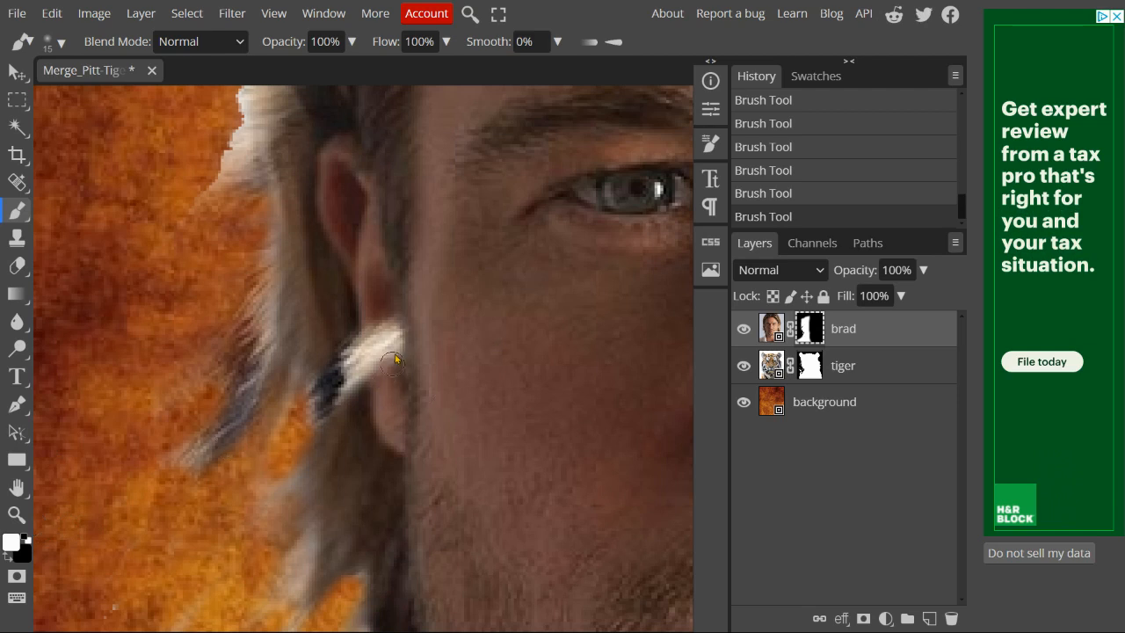
pyautogui.moveTo(395, 359)
pyautogui.mouseDown()
pyautogui.moveTo(401, 334)
pyautogui.moveTo(364, 355)
pyautogui.moveTo(346, 404)
pyautogui.moveTo(328, 398)
pyautogui.mouseUp()
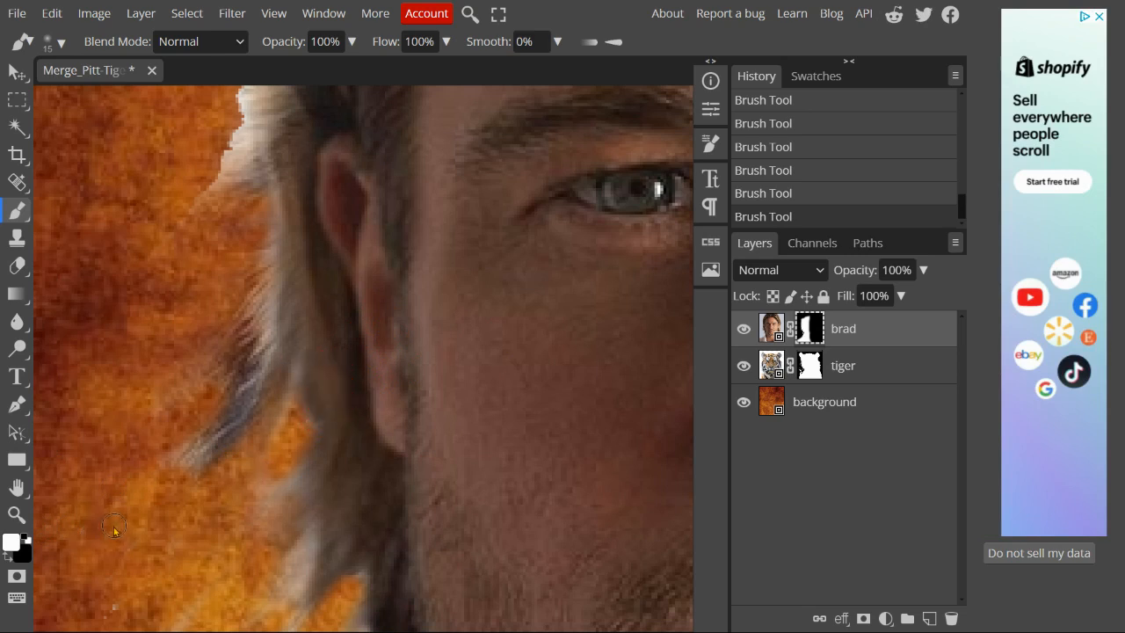
pyautogui.press('x')
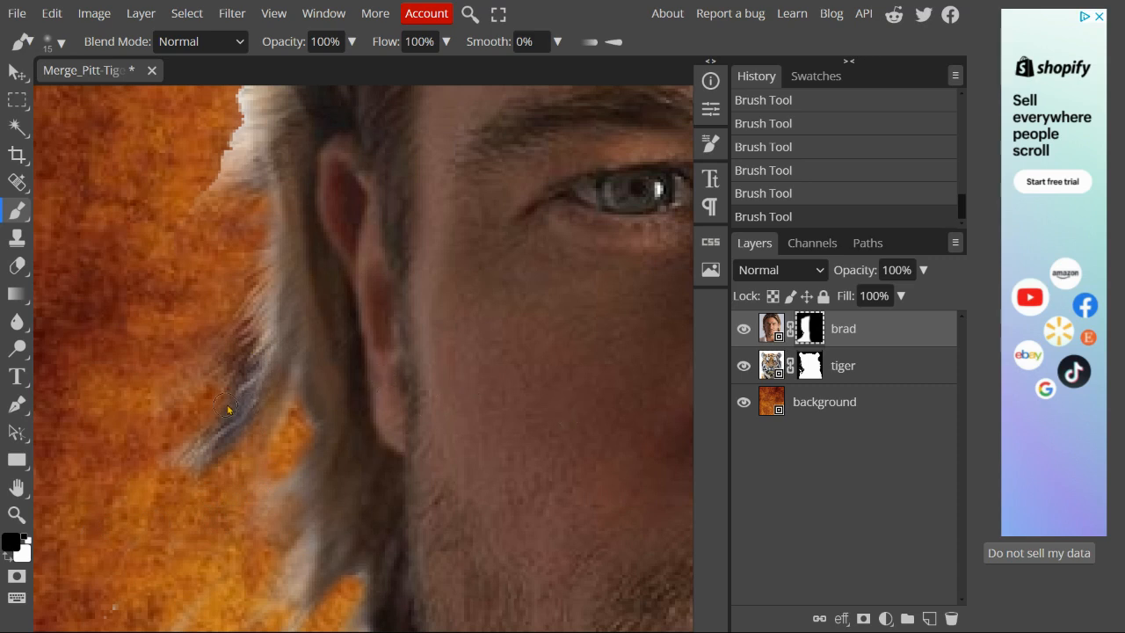
# Trim the dark outer hair strand beside the cheek in black on the brad mask, and clear the fur beneath it on the tiger mask.
pyautogui.moveTo(179, 454); pyautogui.dragTo(181, 458)
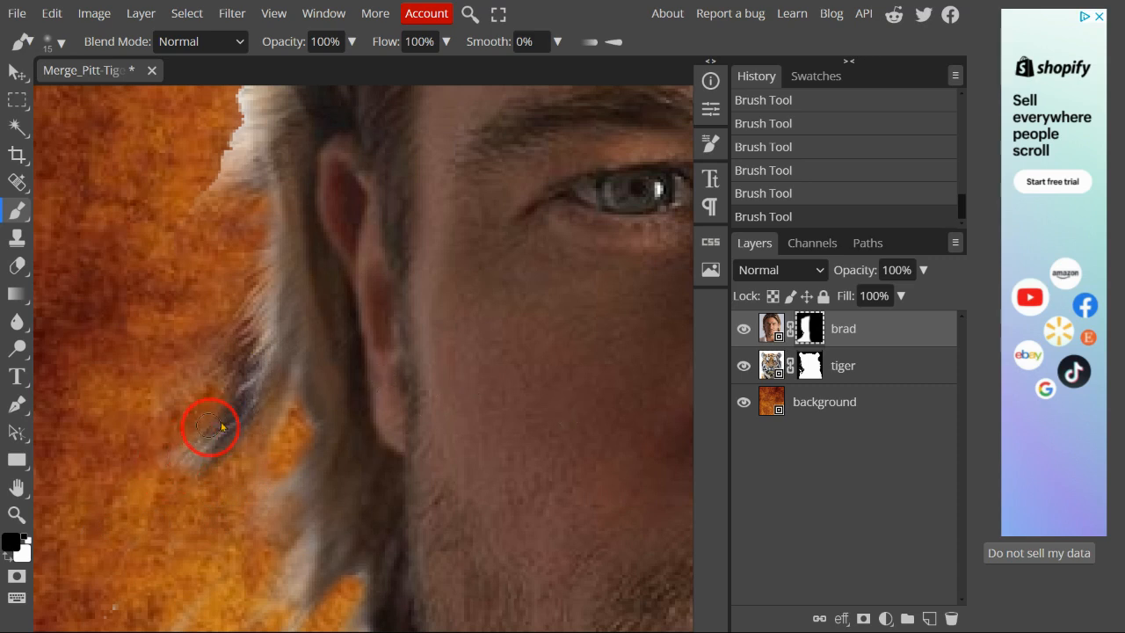
pyautogui.click(811, 361)
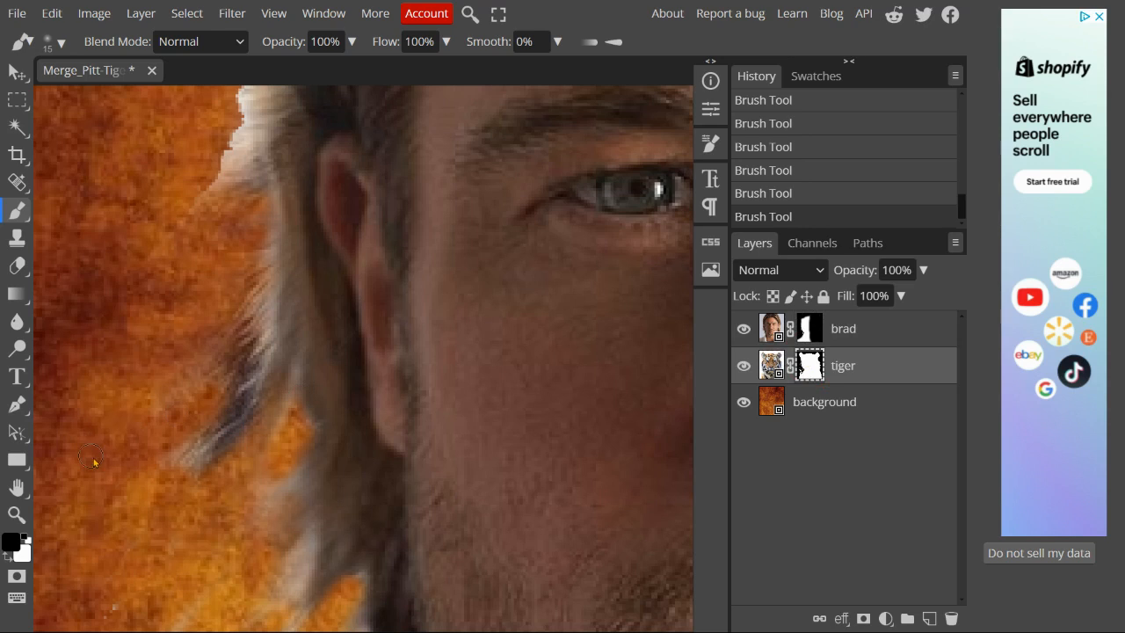
pyautogui.moveTo(96, 381)
pyautogui.mouseDown()
pyautogui.moveTo(131, 370)
pyautogui.moveTo(183, 456)
pyautogui.moveTo(201, 427)
pyautogui.moveTo(192, 329)
pyautogui.moveTo(225, 449)
pyautogui.moveTo(243, 368)
pyautogui.moveTo(234, 339)
pyautogui.moveTo(266, 281)
pyautogui.moveTo(249, 354)
pyautogui.mouseUp()
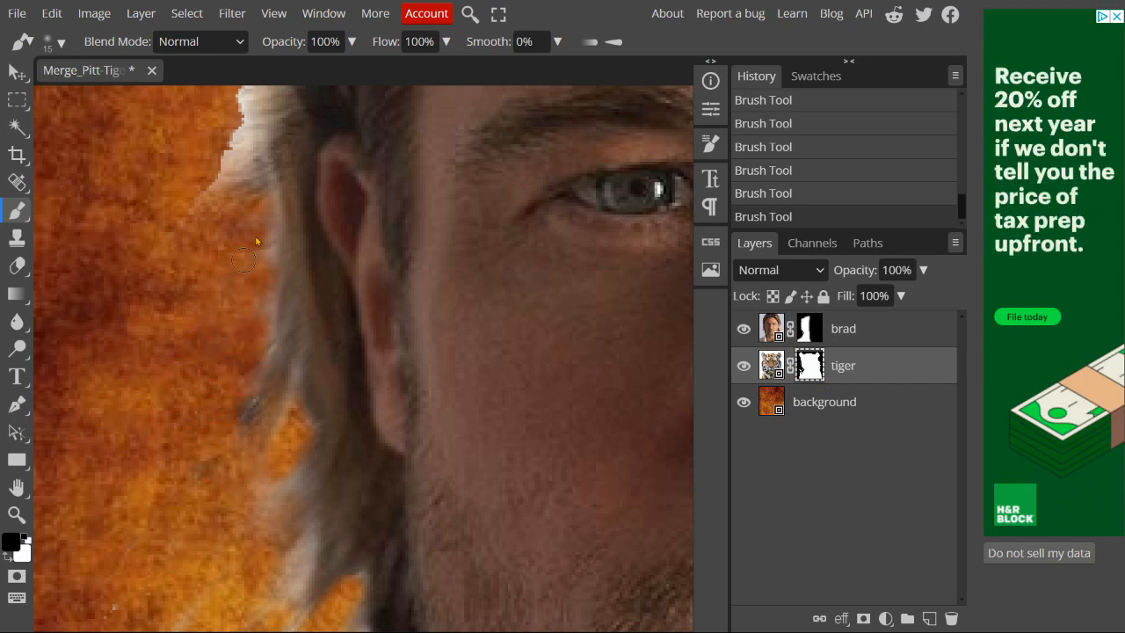
# Paint out the pale tiger fur along the hairline edge above and beside the man's ear in black on the tiger mask.
pyautogui.moveTo(260, 215); pyautogui.dragTo(288, 432)
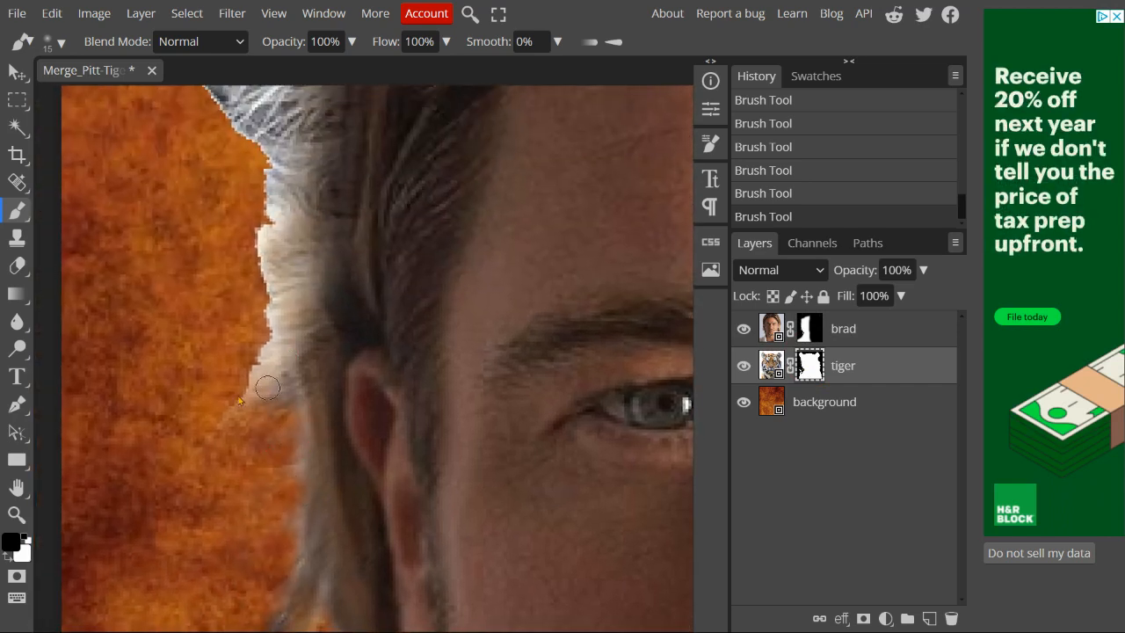
pyautogui.moveTo(238, 400)
pyautogui.mouseDown()
pyautogui.moveTo(261, 364)
pyautogui.moveTo(244, 244)
pyautogui.moveTo(251, 211)
pyautogui.moveTo(245, 256)
pyautogui.mouseUp()
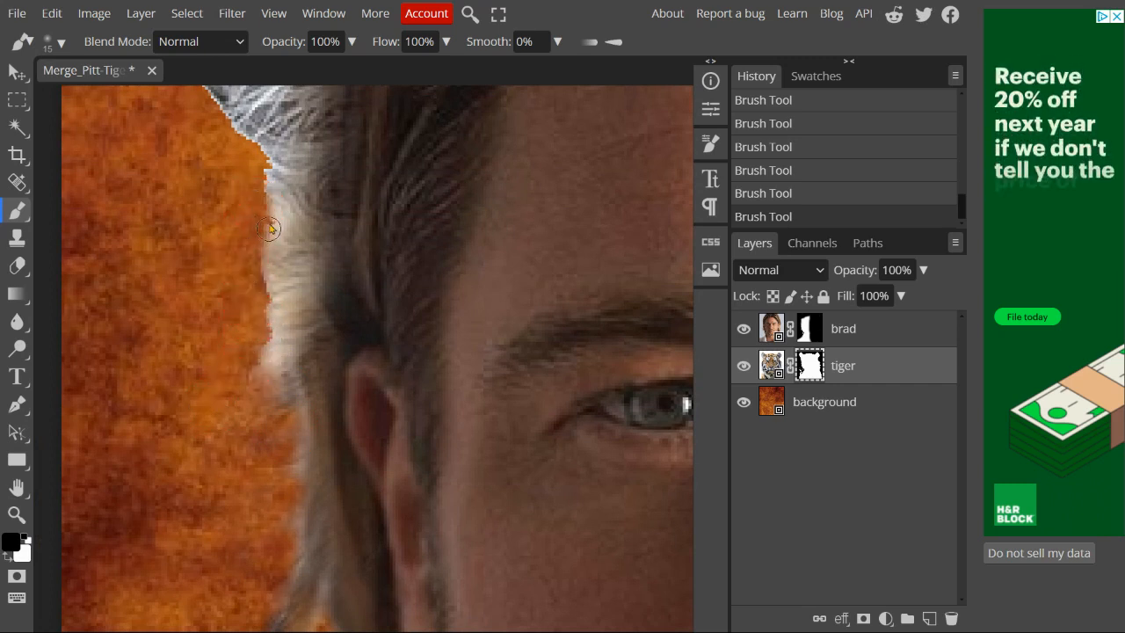
pyautogui.moveTo(260, 220)
pyautogui.mouseDown()
pyautogui.moveTo(266, 263)
pyautogui.moveTo(231, 275)
pyautogui.moveTo(272, 293)
pyautogui.moveTo(251, 305)
pyautogui.moveTo(277, 290)
pyautogui.moveTo(248, 296)
pyautogui.moveTo(268, 300)
pyautogui.moveTo(279, 326)
pyautogui.moveTo(226, 319)
pyautogui.mouseUp()
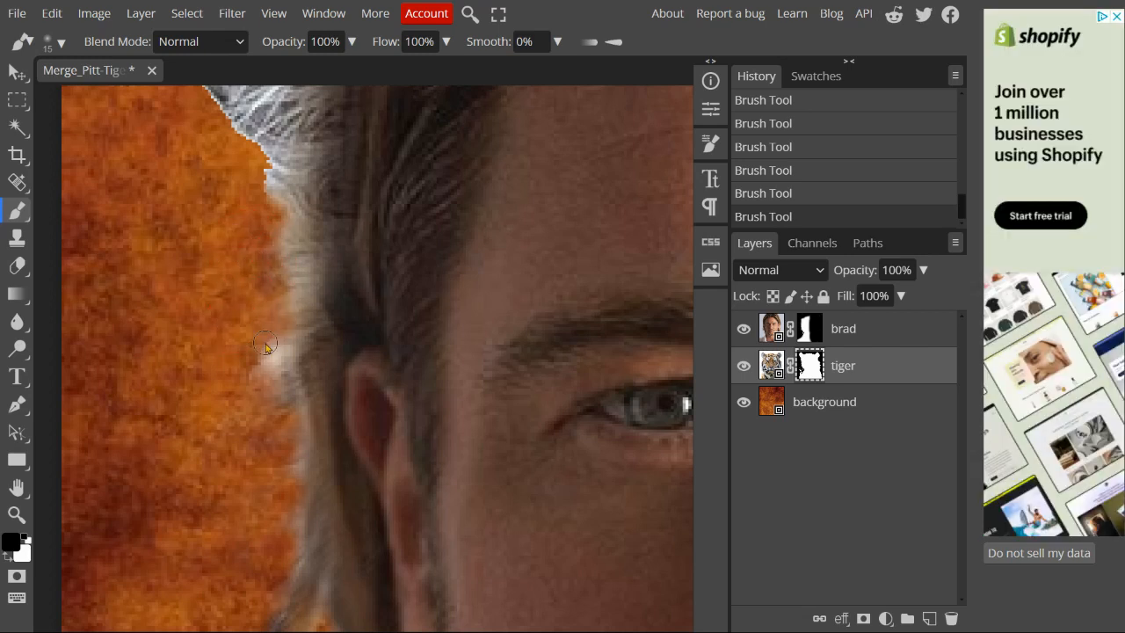
pyautogui.moveTo(277, 352)
pyautogui.mouseDown()
pyautogui.moveTo(230, 385)
pyautogui.moveTo(221, 438)
pyautogui.mouseUp()
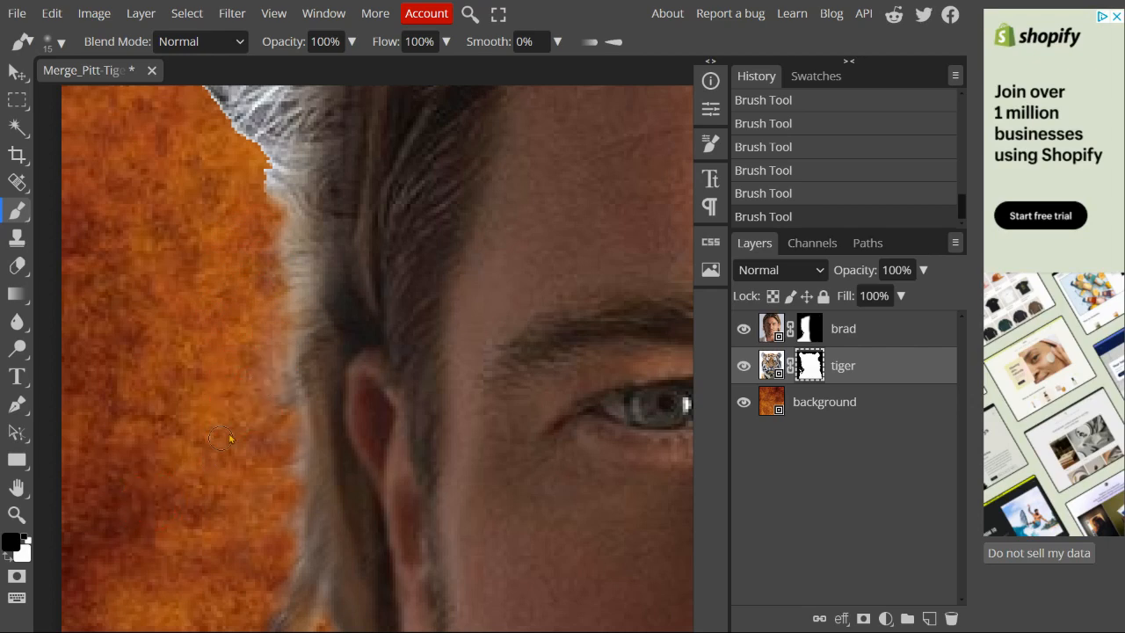
# Start saving the finished composite as a PSD with the template file name MergePitt_aStudent#p#.psd.
pyautogui.scroll(-2, 158, 454)
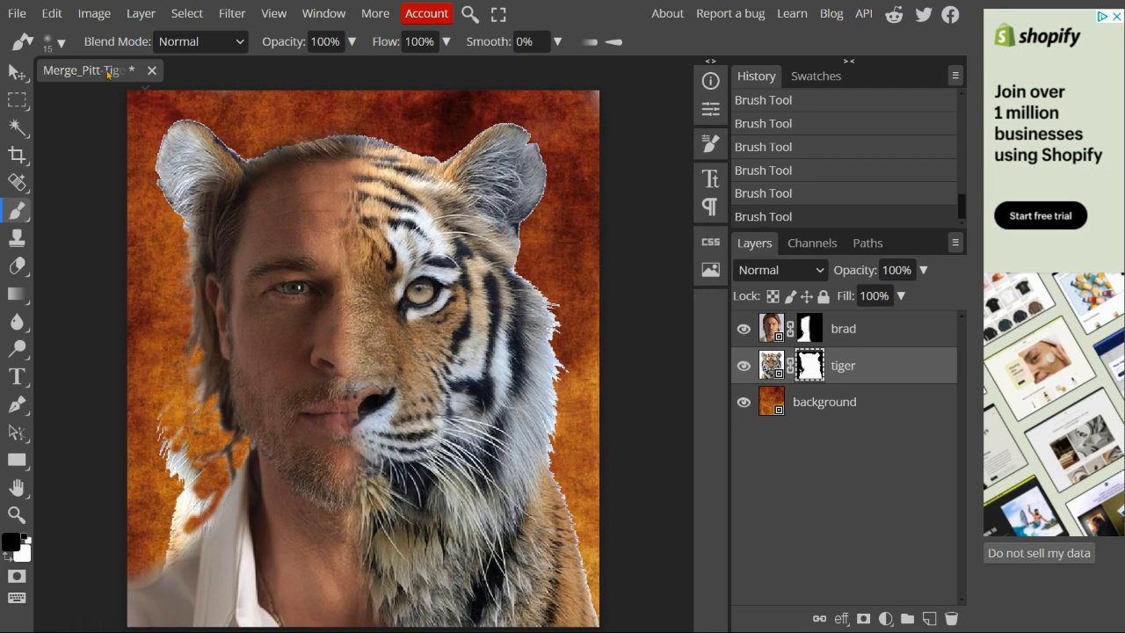
pyautogui.click(18, 13)
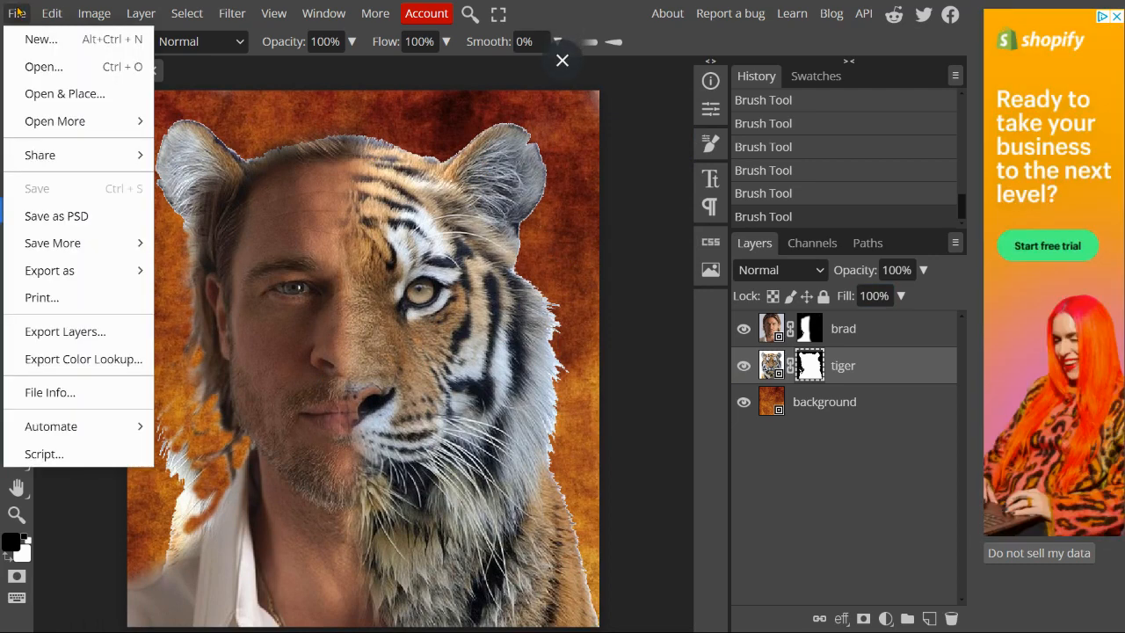
pyautogui.click(48, 217)
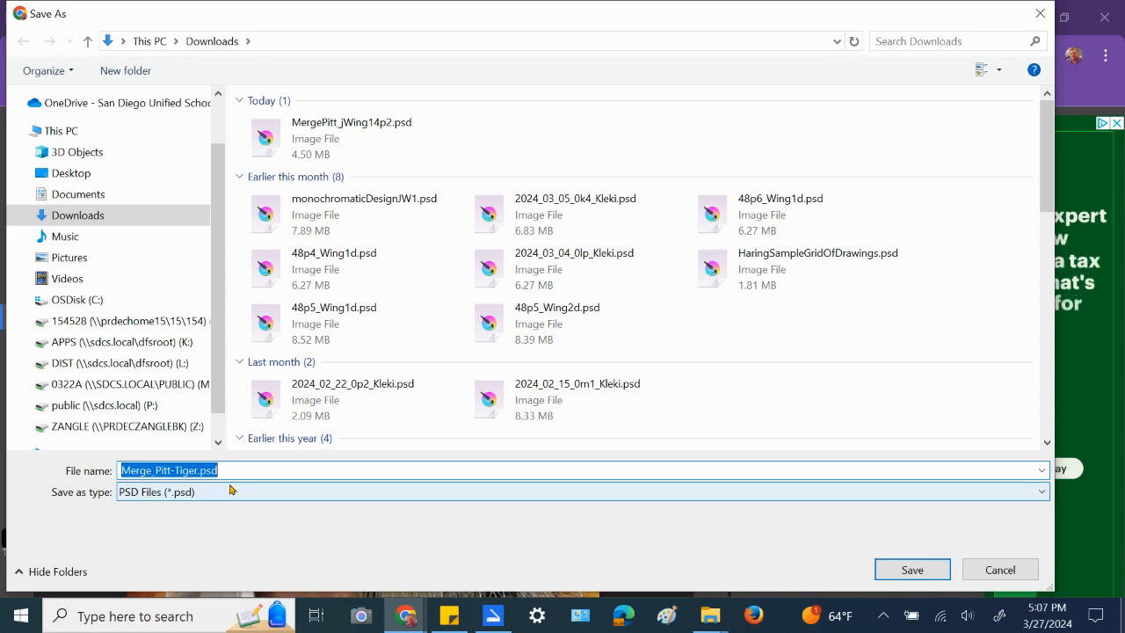
pyautogui.write('MergePitt_aStudent#p#.psd,')
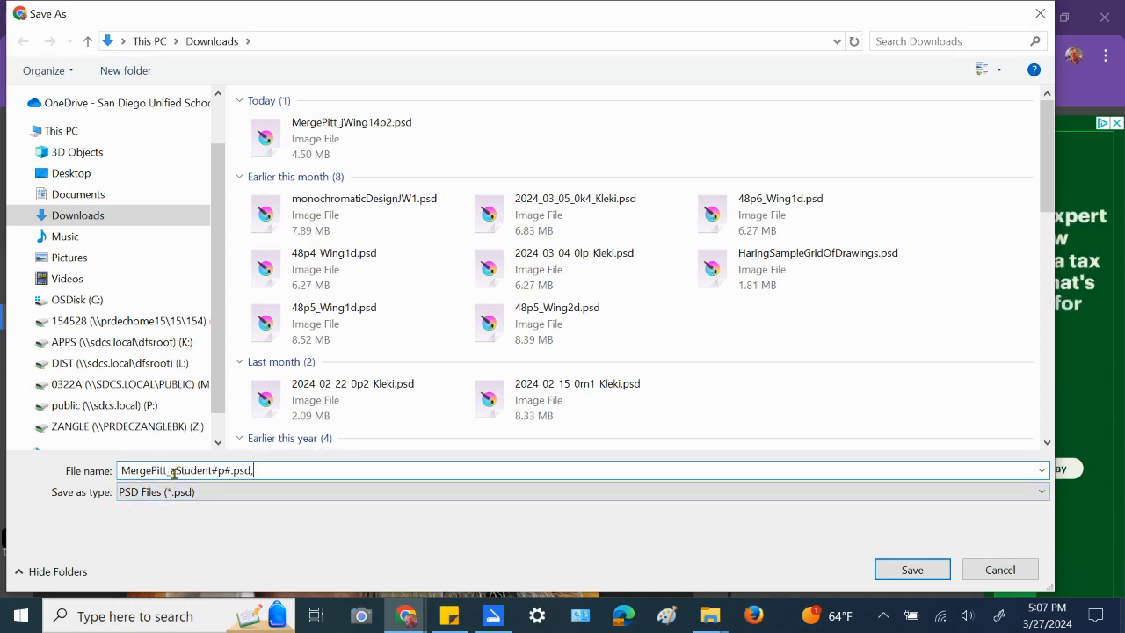
# Replace aStudent with the first initial and last name, the first # with 8 and the second with 4, and save to Downloads.
pyautogui.moveTo(171, 471); pyautogui.dragTo(209, 471)
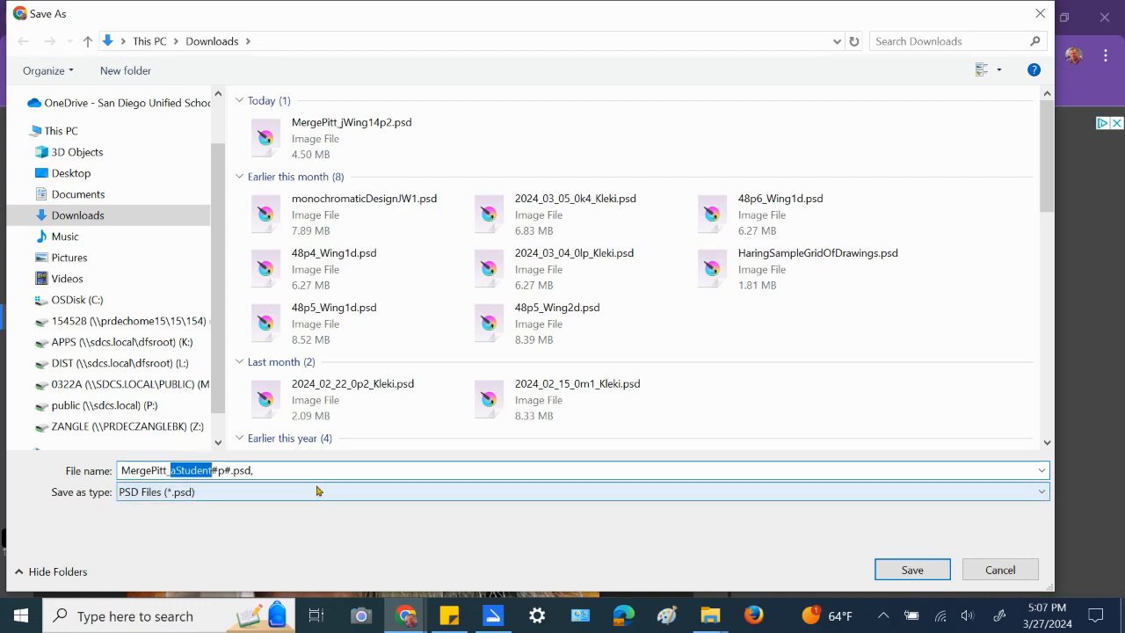
pyautogui.write('jWing')
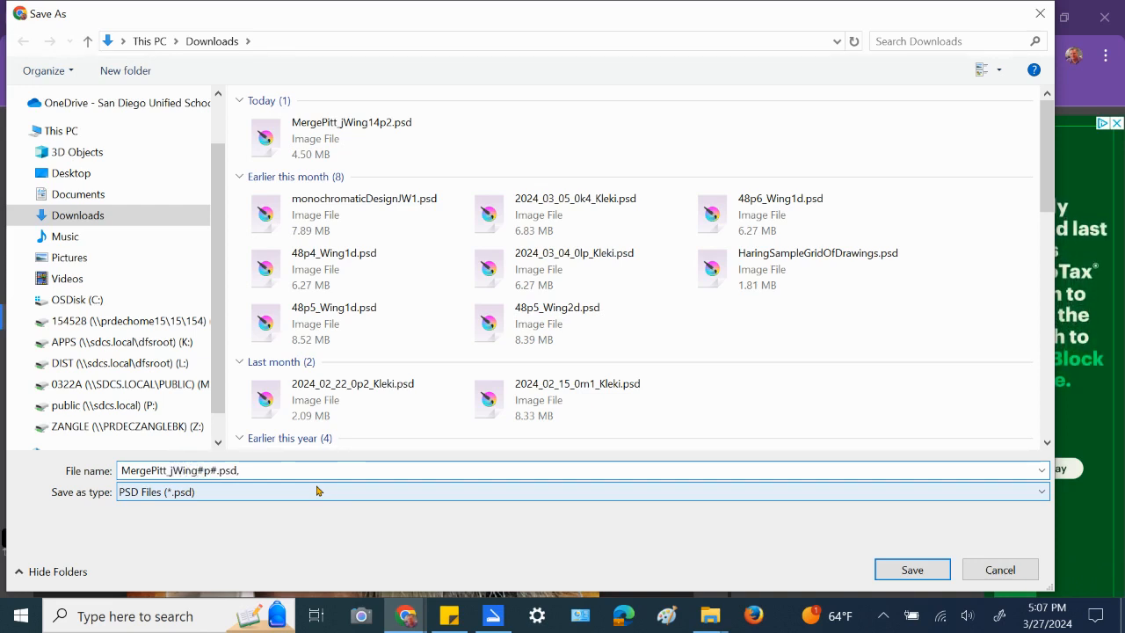
pyautogui.doubleClick(207, 470)
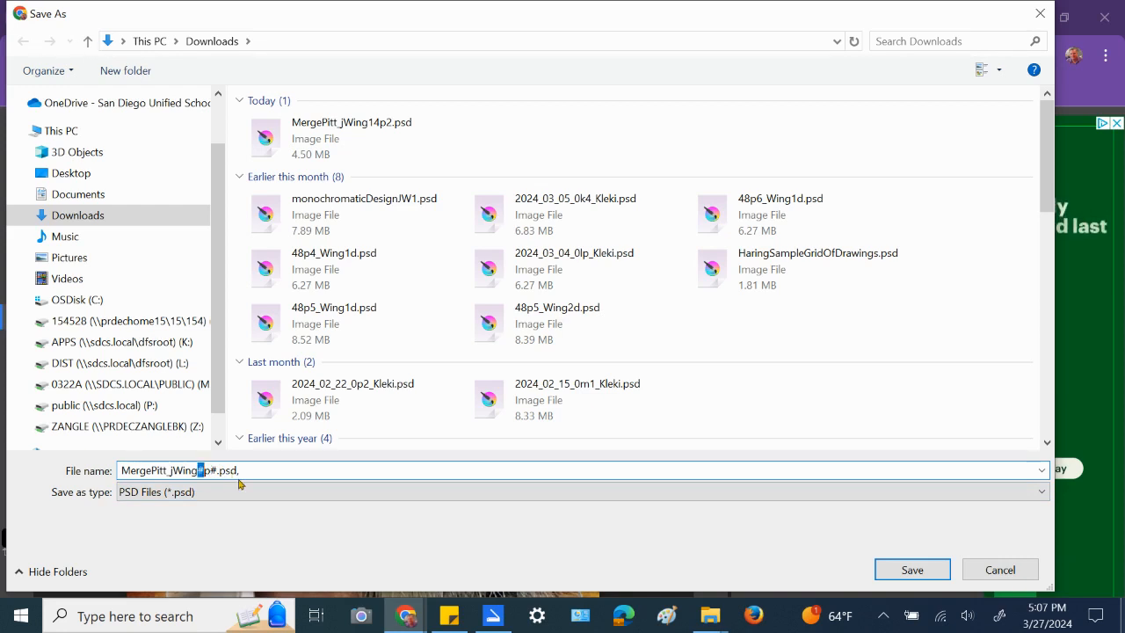
pyautogui.write('8')
pyautogui.doubleClick(213, 470)
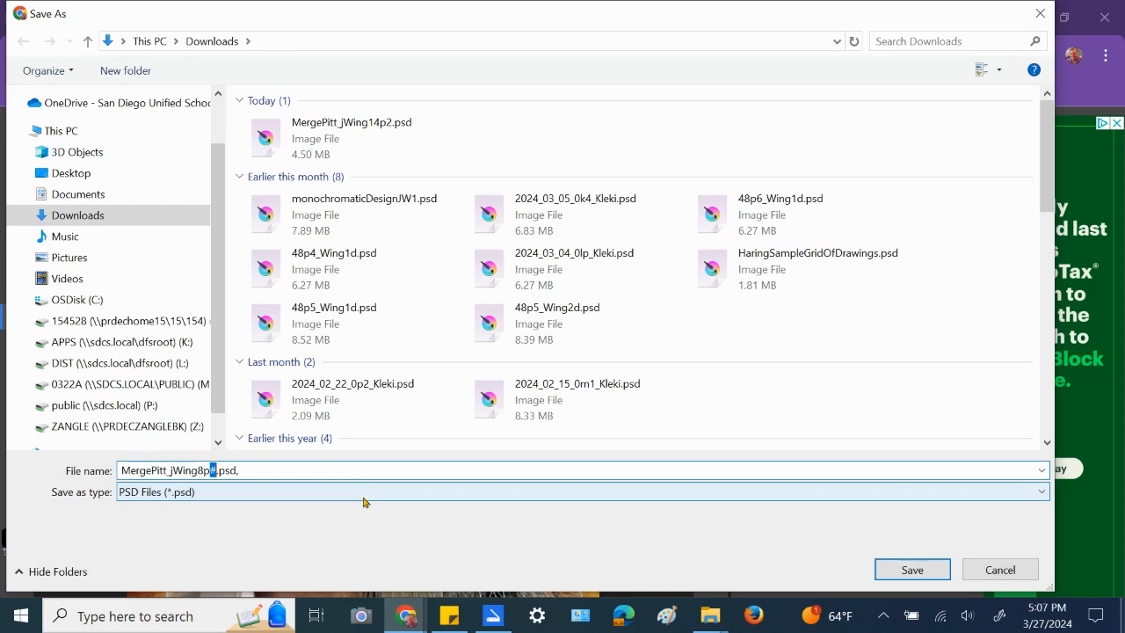
pyautogui.write('4')
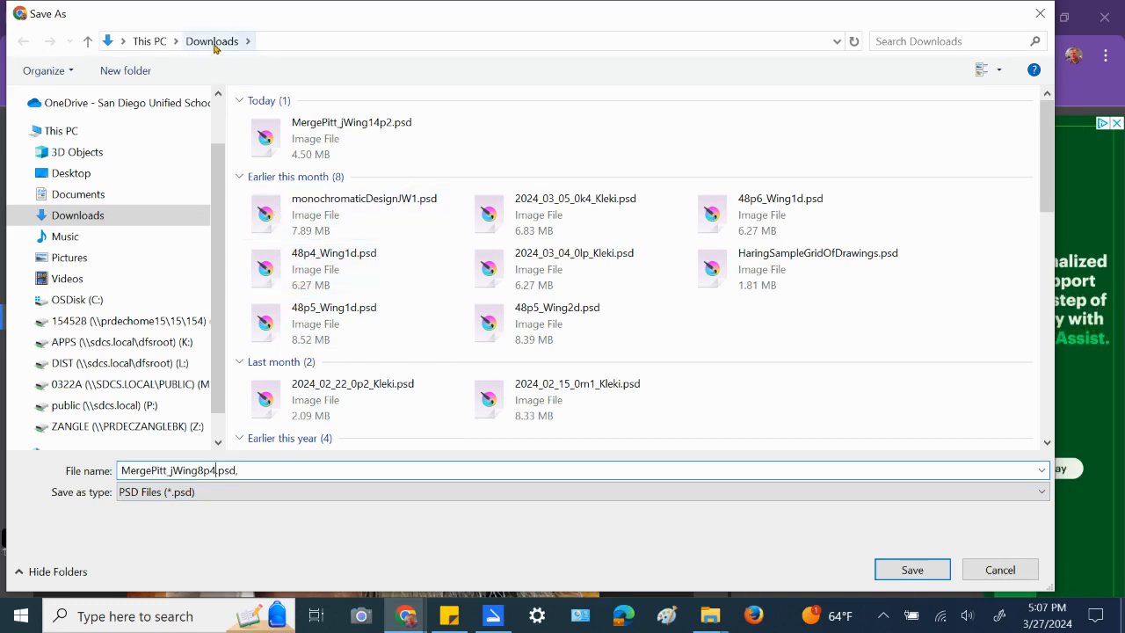
pyautogui.click(896, 572)
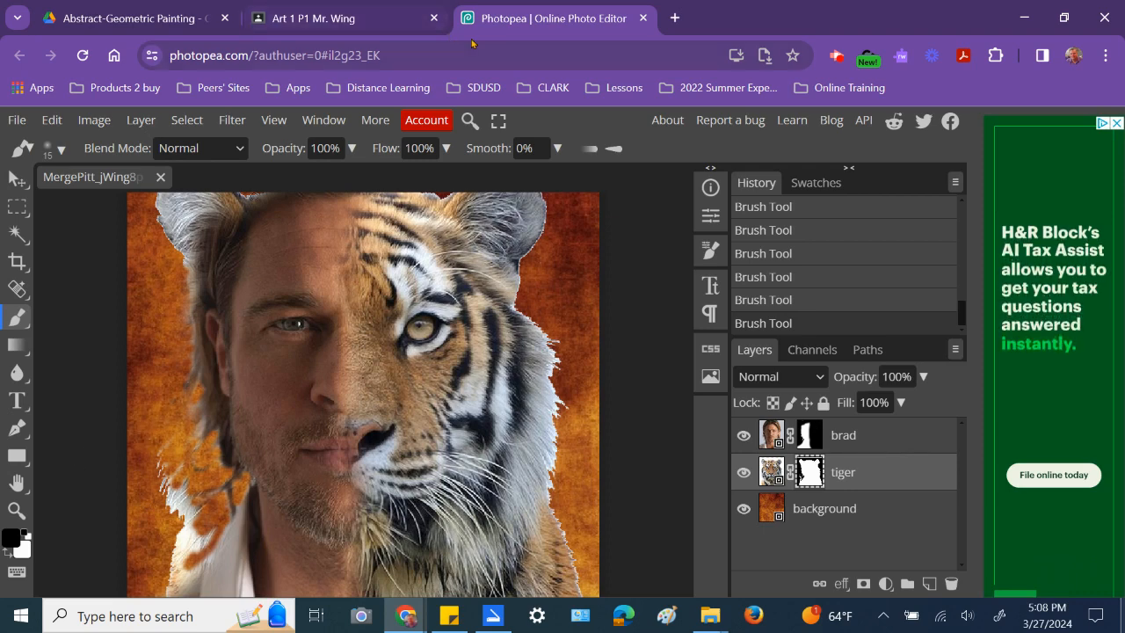
# Close the photo editor and return to the beginning of the Art 1 P1 stream in Google Classroom.
pyautogui.click(641, 18)
pyautogui.scroll(4, 396, 378)
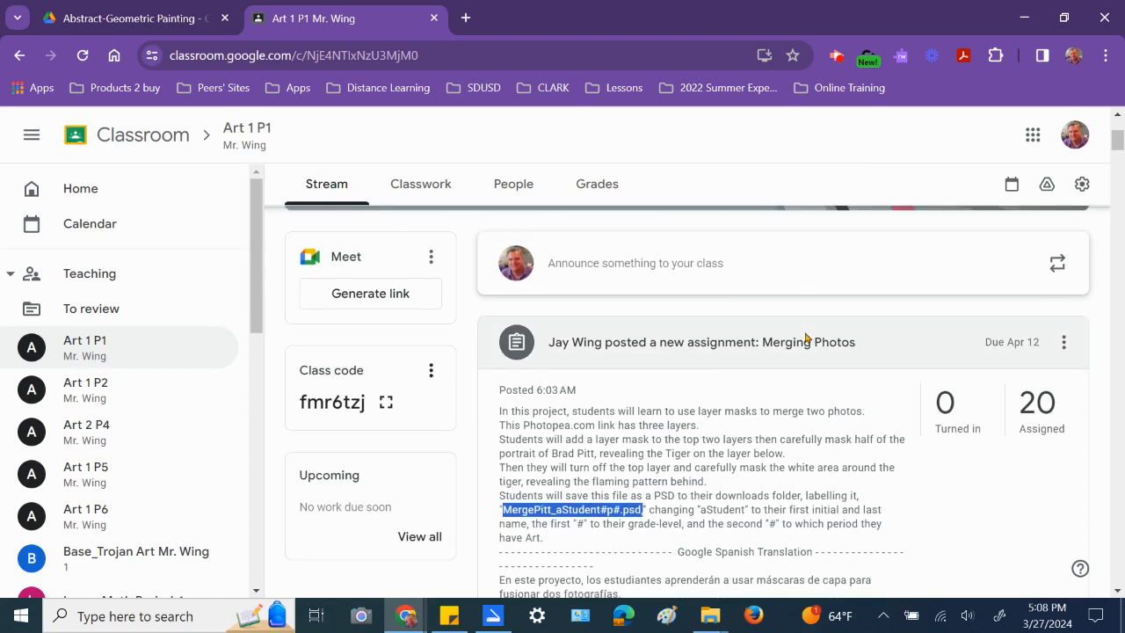
pyautogui.scroll(3, 804, 342)
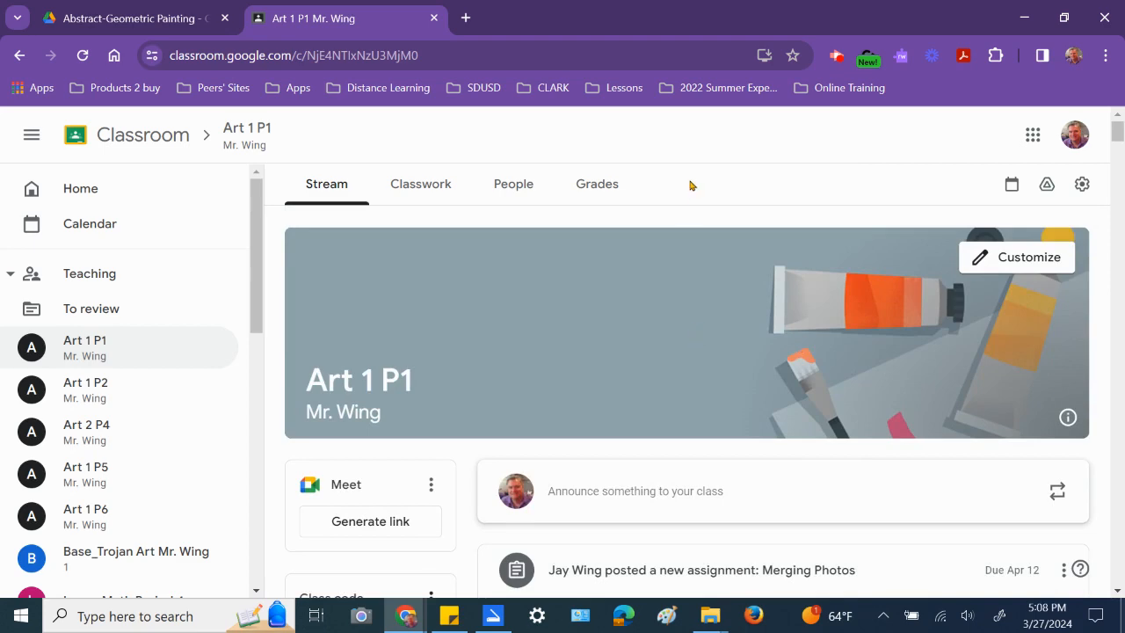